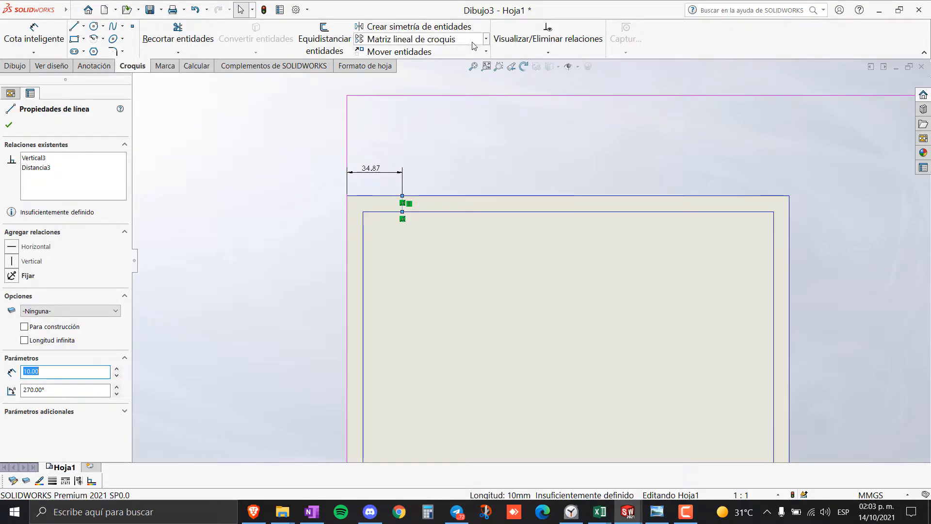
# - Start a linear sketch pattern of the 34.87 mm division tick
pyautogui.click(413, 39)
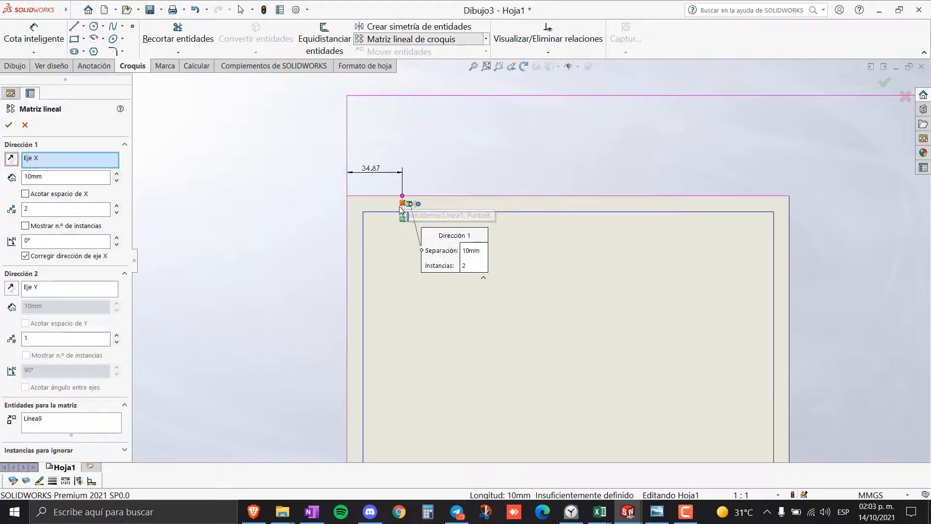
# - Pattern the tick 7 times at 34.87 mm spacing along the top border and accept
pyautogui.scroll(-2, 495, 220)
pyautogui.scroll(-2, 499, 223)
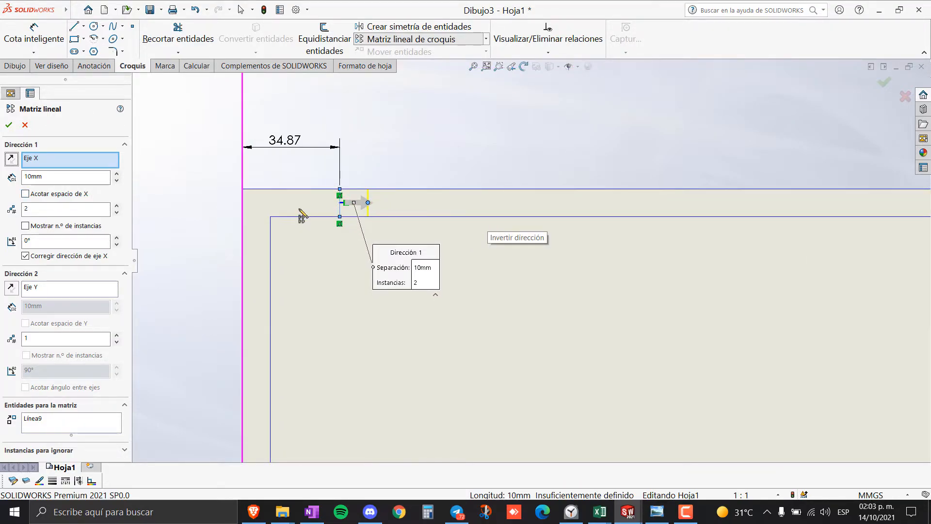
pyautogui.scroll(3, 630, 237)
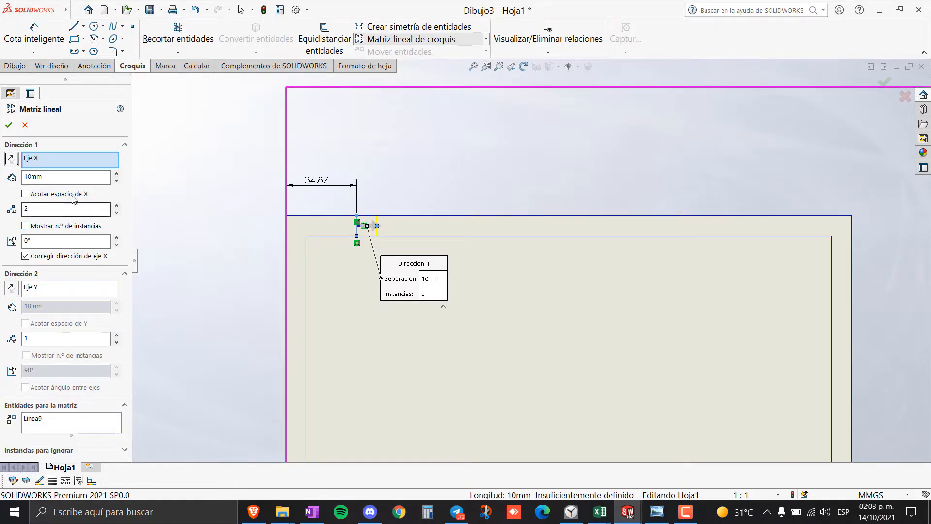
pyautogui.click(22, 177)
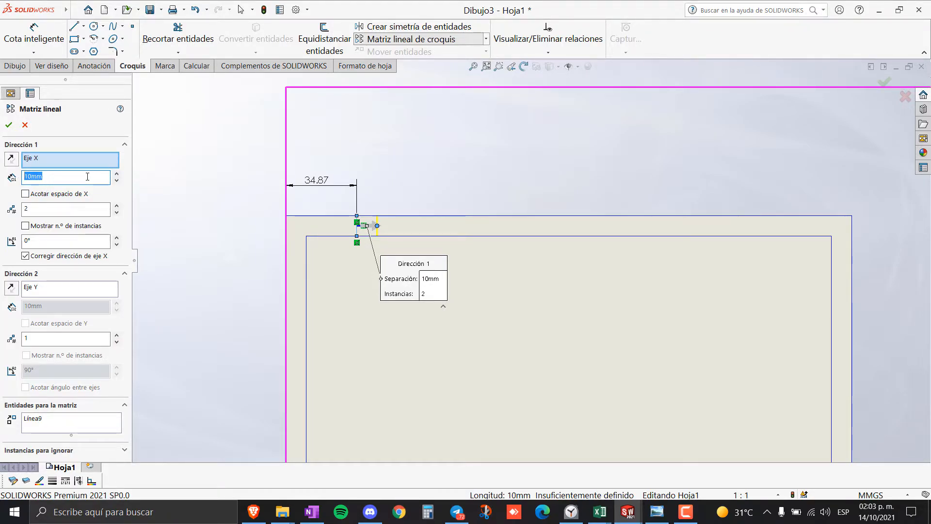
pyautogui.write('34.87')
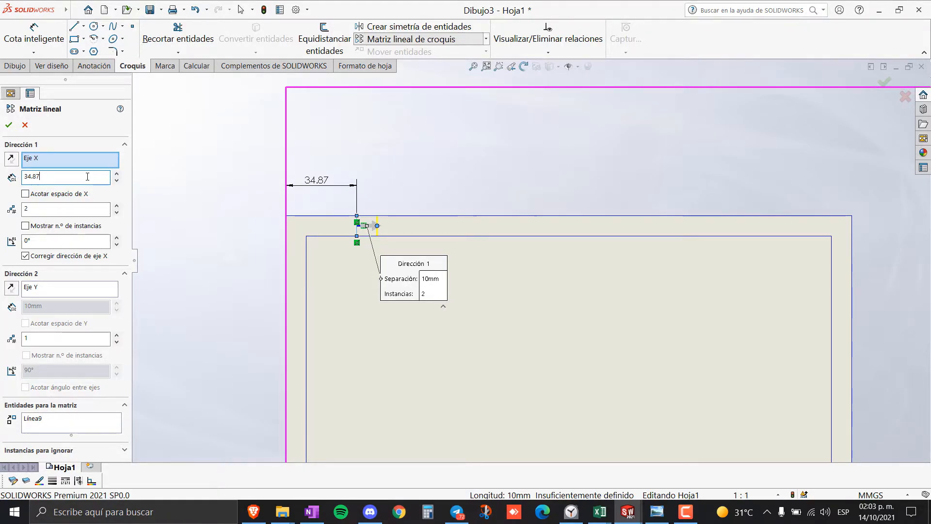
pyautogui.click(101, 209)
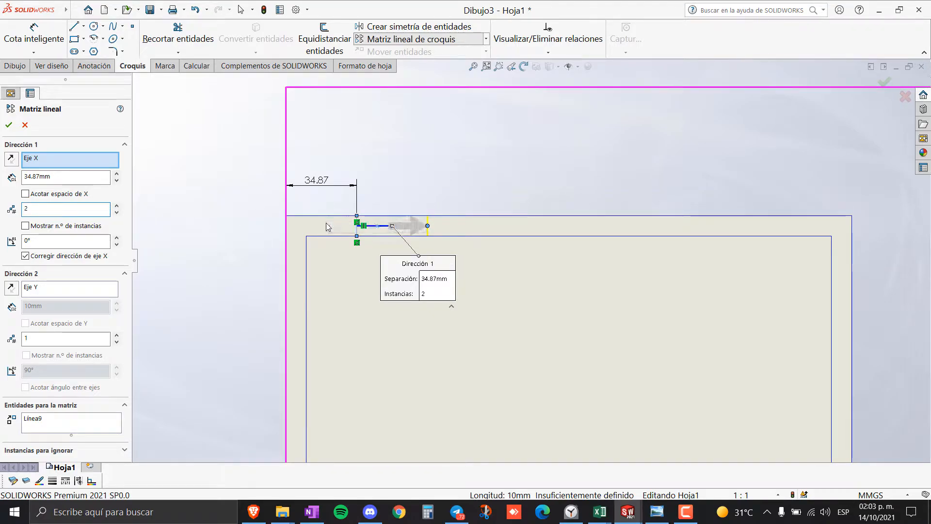
pyautogui.click(117, 206)
pyautogui.click(116, 206)
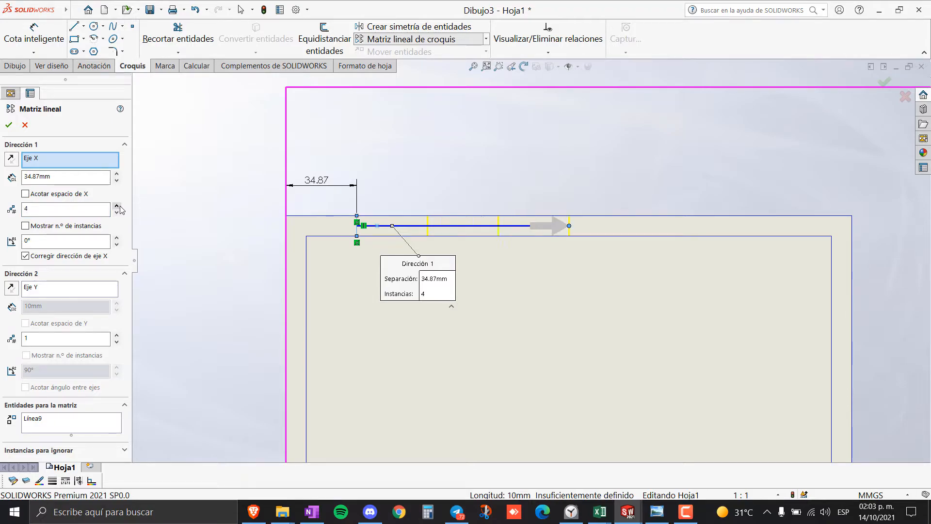
pyautogui.click(116, 206)
pyautogui.click(117, 206)
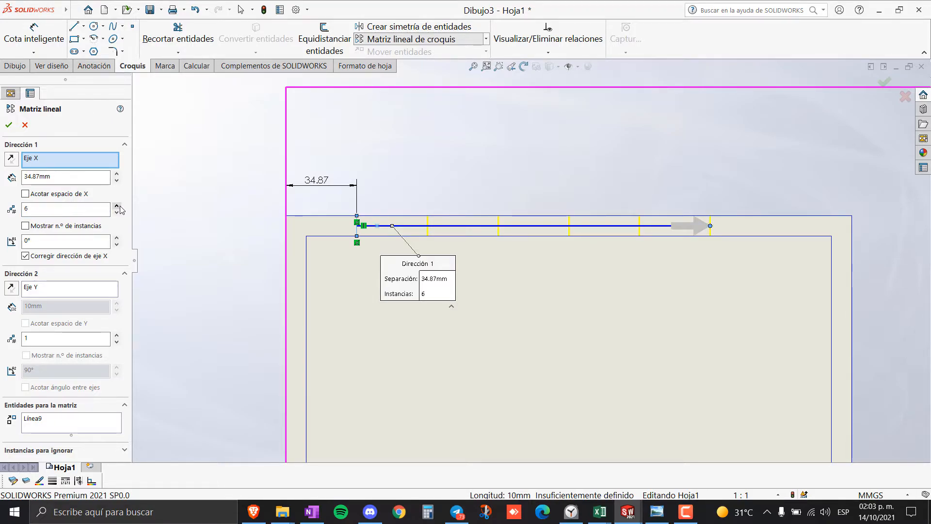
pyautogui.click(117, 206)
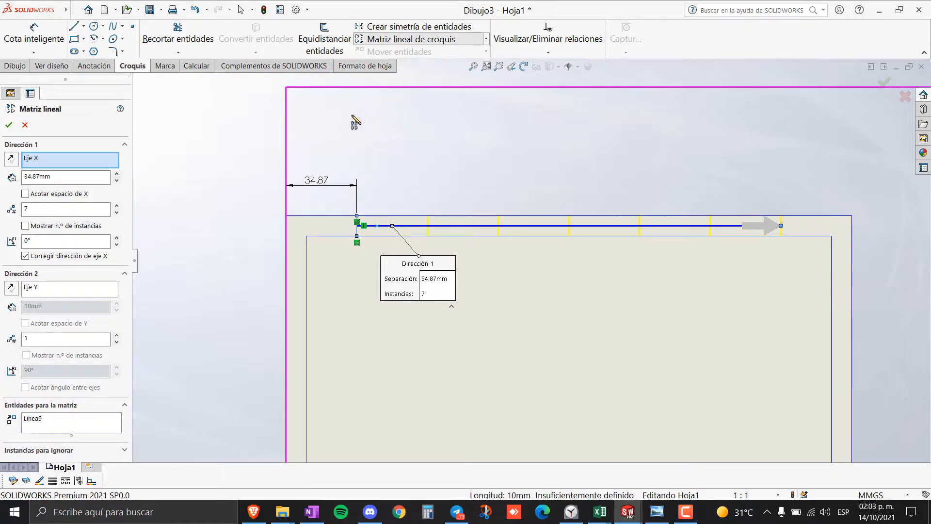
pyautogui.click(9, 125)
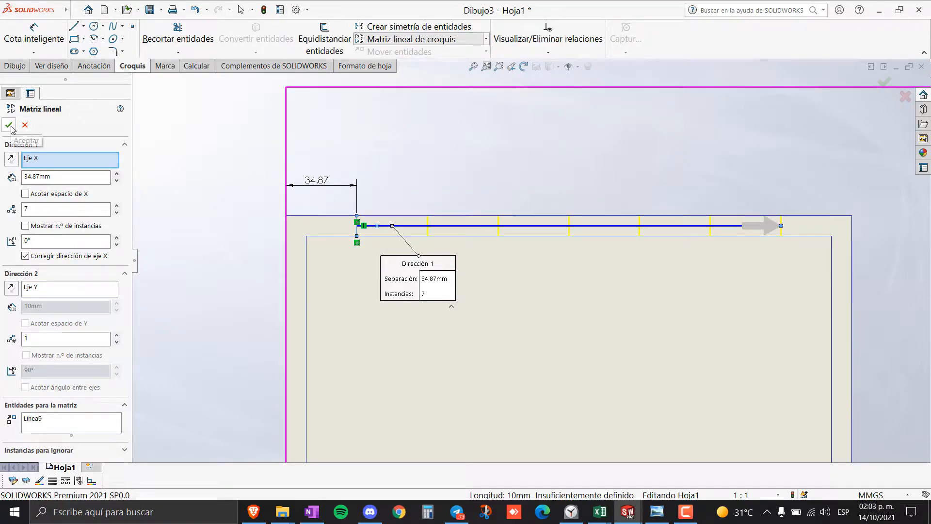
pyautogui.click(217, 325)
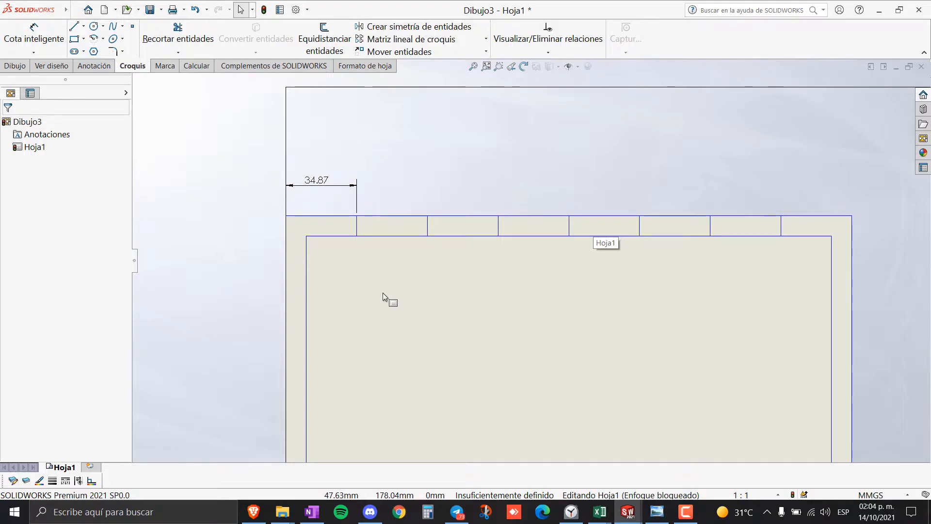
# - Check the A4 division reference image in Photo Viewer, then return to the drawing
pyautogui.scroll(4, 533, 291)
pyautogui.scroll(-2, 587, 348)
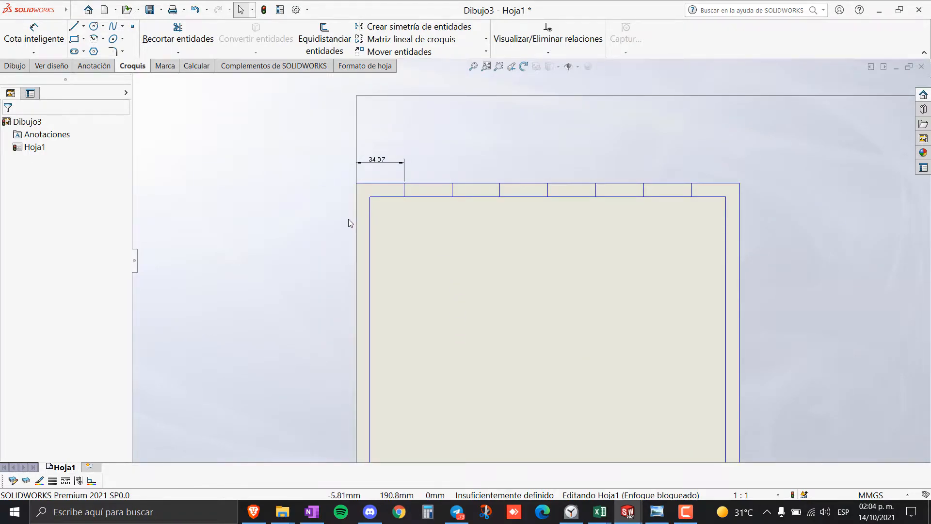
pyautogui.click(657, 512)
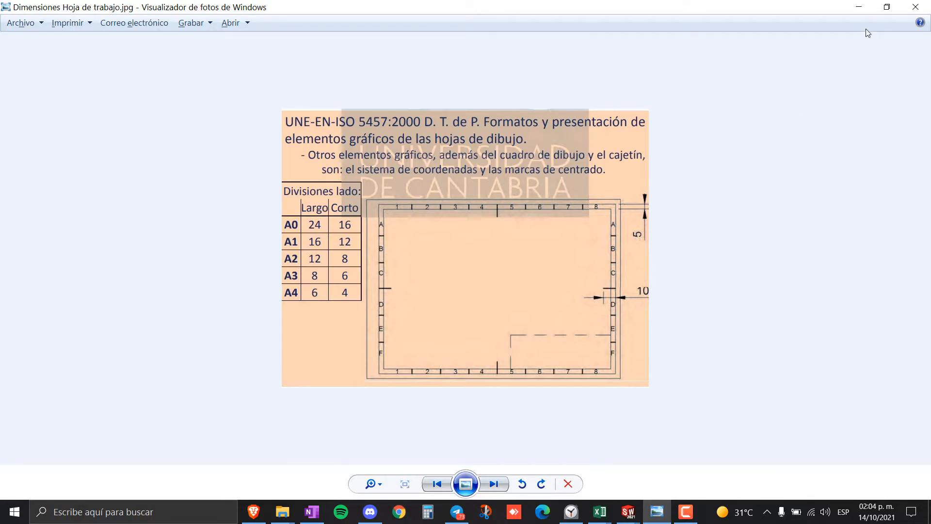
pyautogui.click(858, 8)
# - Zoom the sheet and pick the Line tool
pyautogui.scroll(3, 531, 349)
pyautogui.scroll(-2, 549, 349)
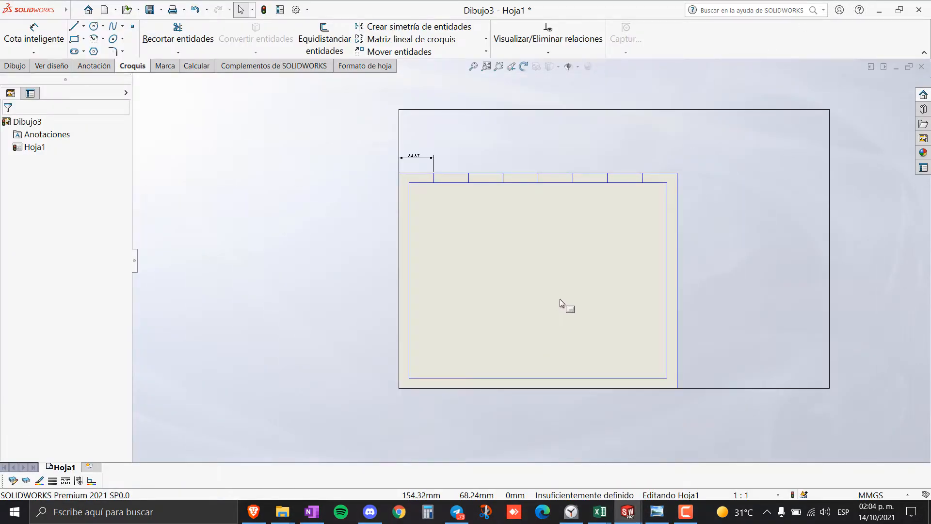
pyautogui.scroll(-4, 574, 283)
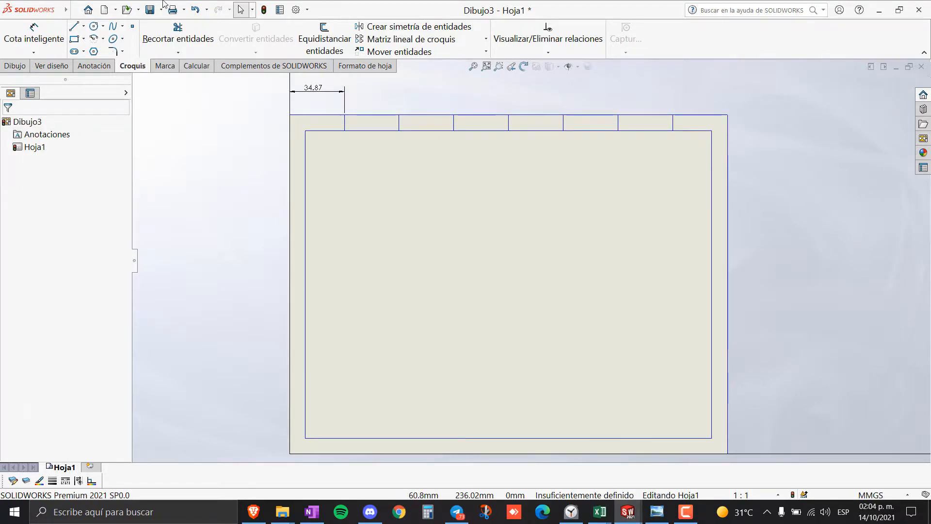
pyautogui.click(73, 26)
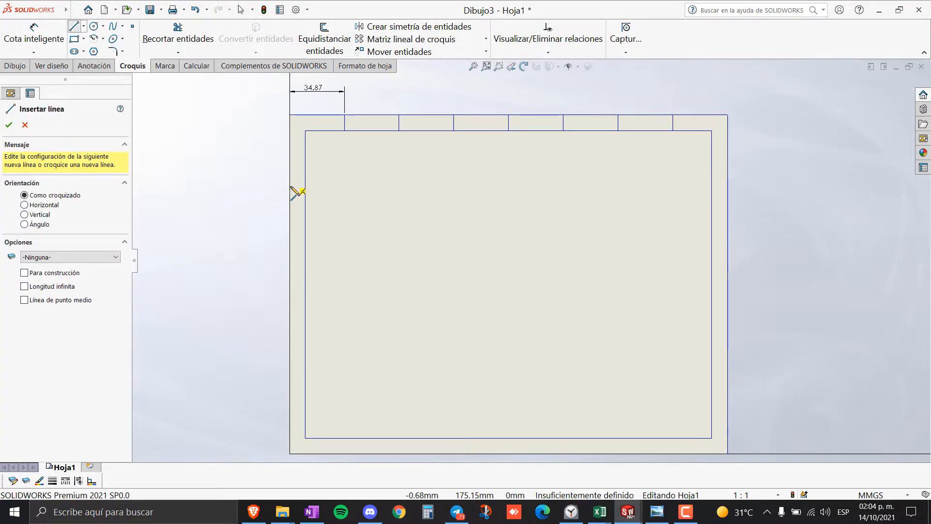
# - Draw a short horizontal tick line beside the sheet's left border
pyautogui.click(272, 205)
pyautogui.click(320, 206)
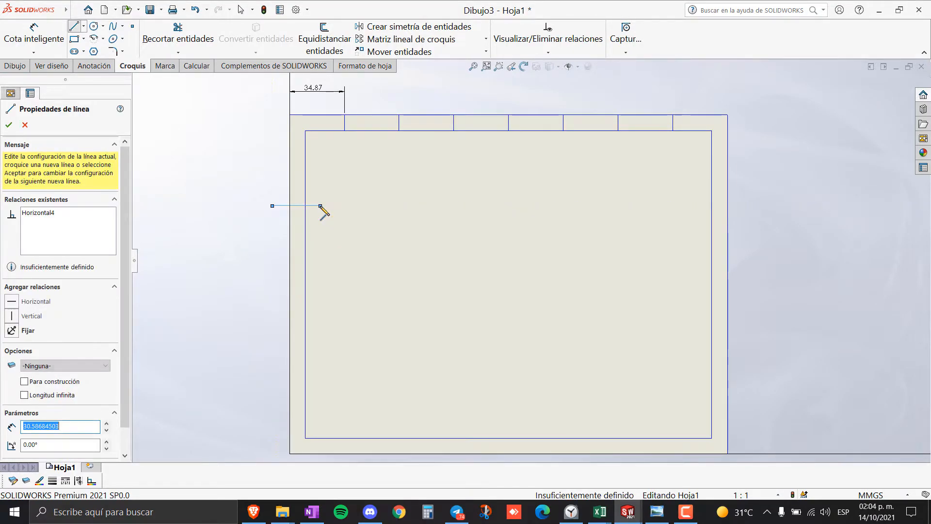
pyautogui.press('Escape')
pyautogui.press('z')
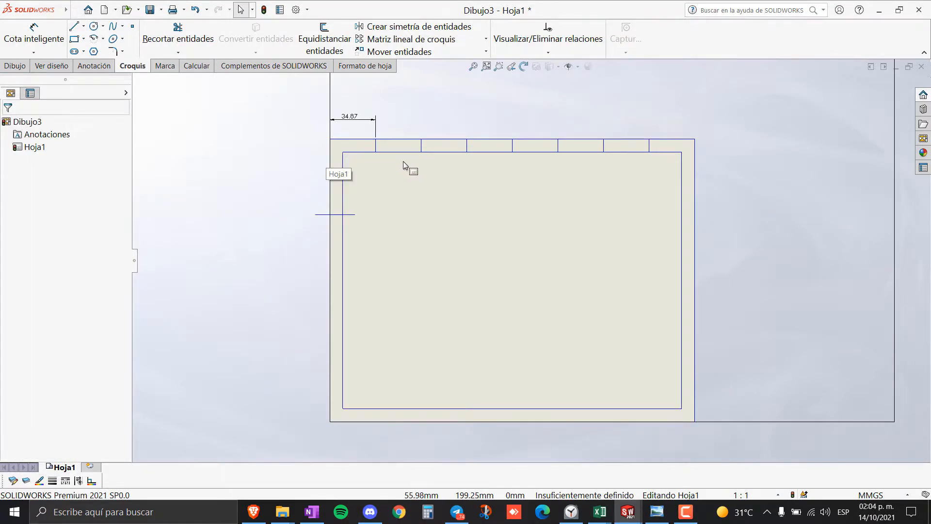
pyautogui.scroll(-2, 403, 161)
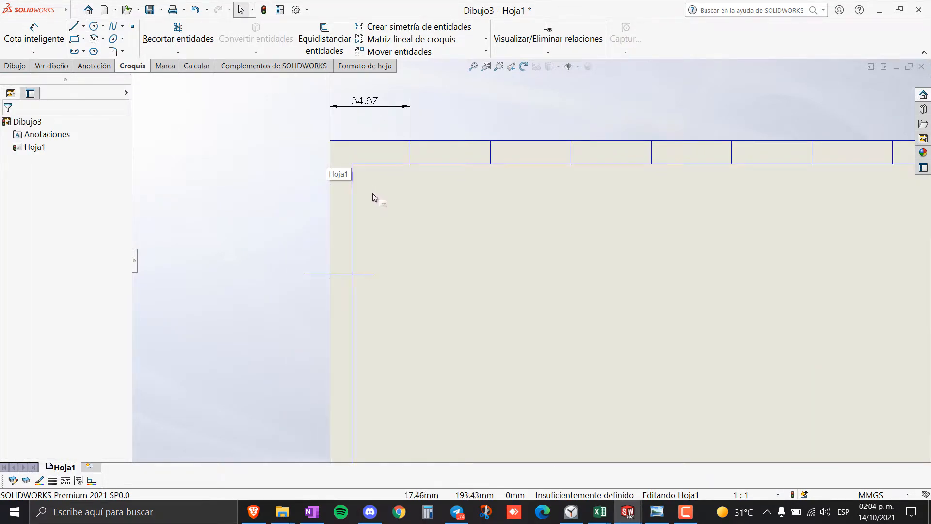
# - Add a 57.84 mm vertical dimension from the top border to the new tick
pyautogui.click(34, 35)
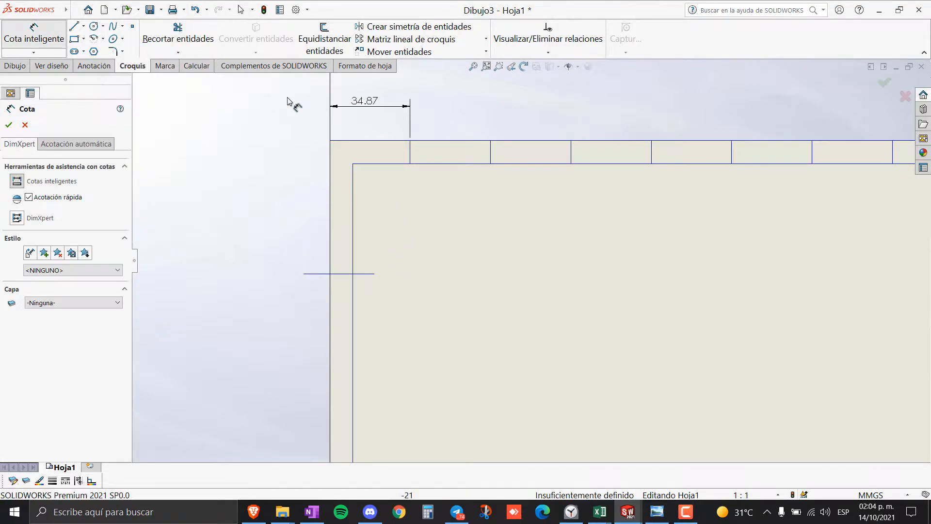
pyautogui.click(368, 141)
pyautogui.click(341, 274)
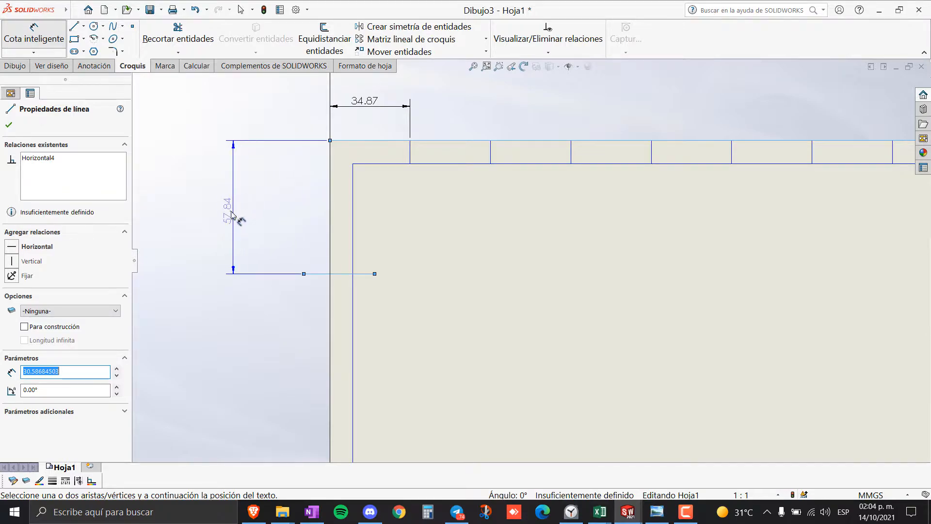
pyautogui.click(232, 216)
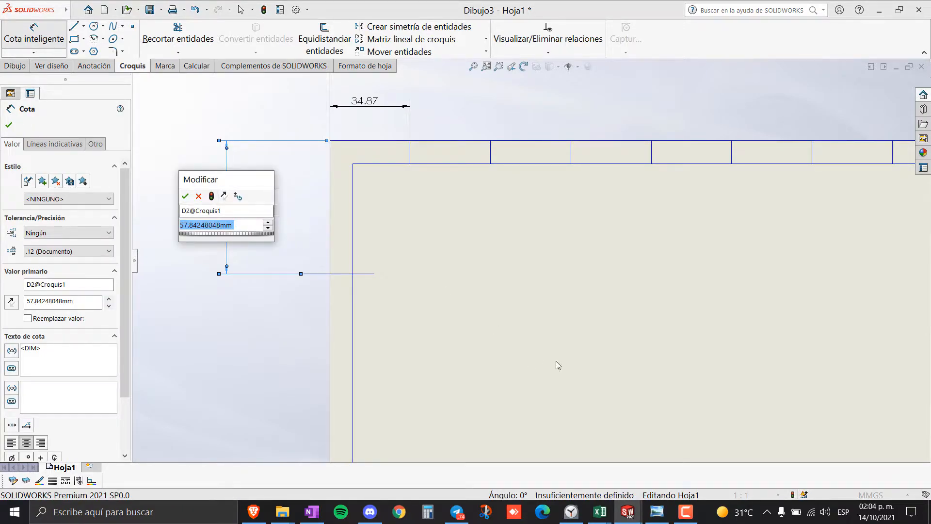
# - Check the reference image again, then reposition and accept the 57.84 dimension
pyautogui.click(662, 517)
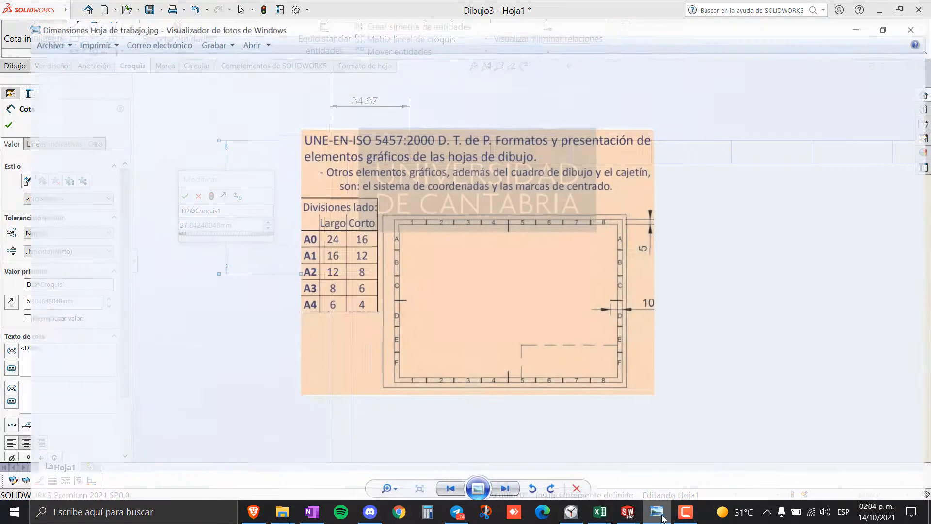
pyautogui.click(660, 516)
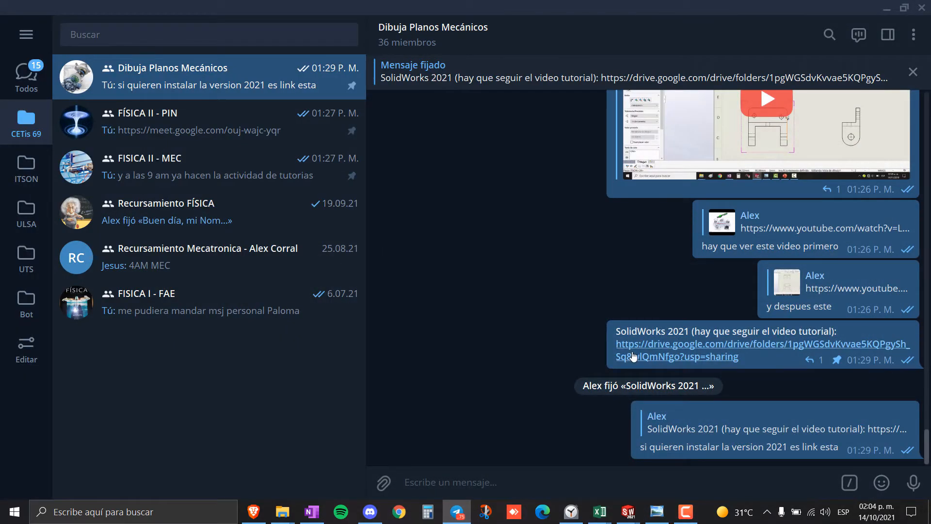
pyautogui.moveTo(628, 512)
pyautogui.click(659, 466)
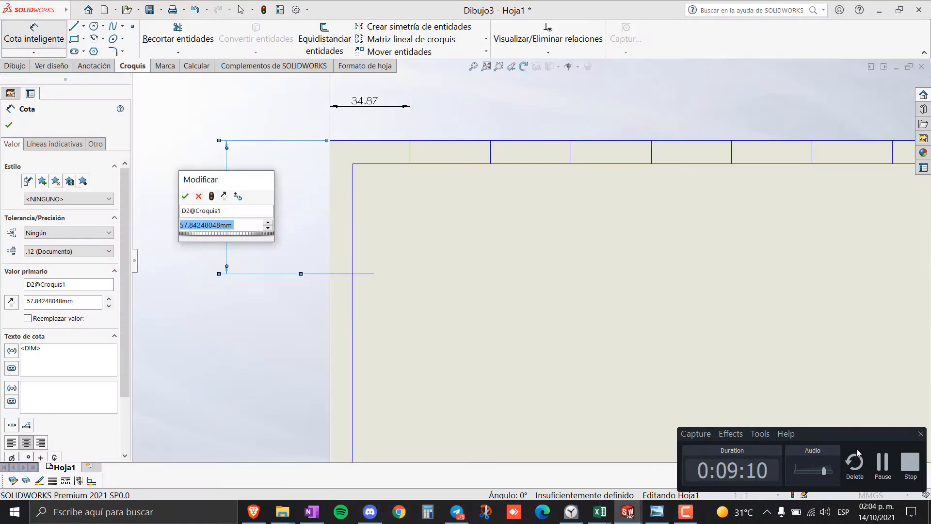
pyautogui.click(910, 435)
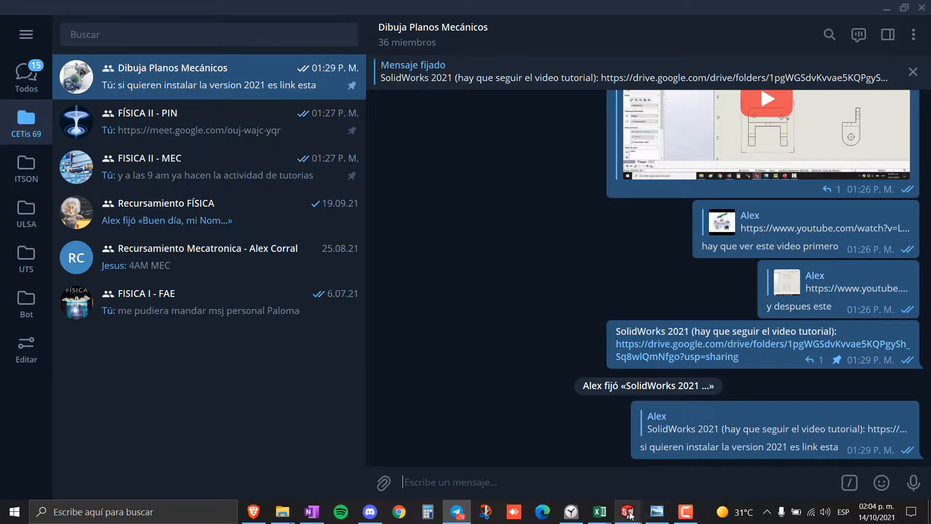
pyautogui.moveTo(628, 510)
pyautogui.click(684, 478)
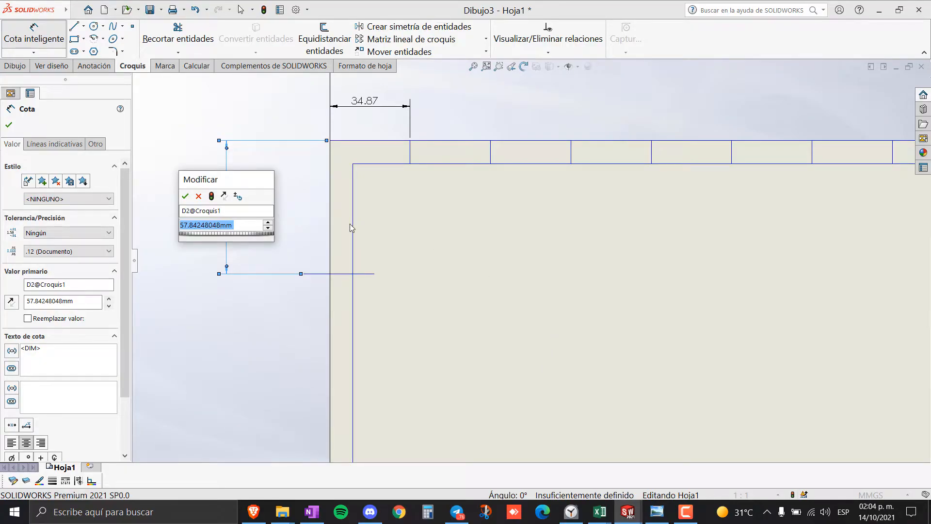
pyautogui.moveTo(221, 178); pyautogui.dragTo(167, 127)
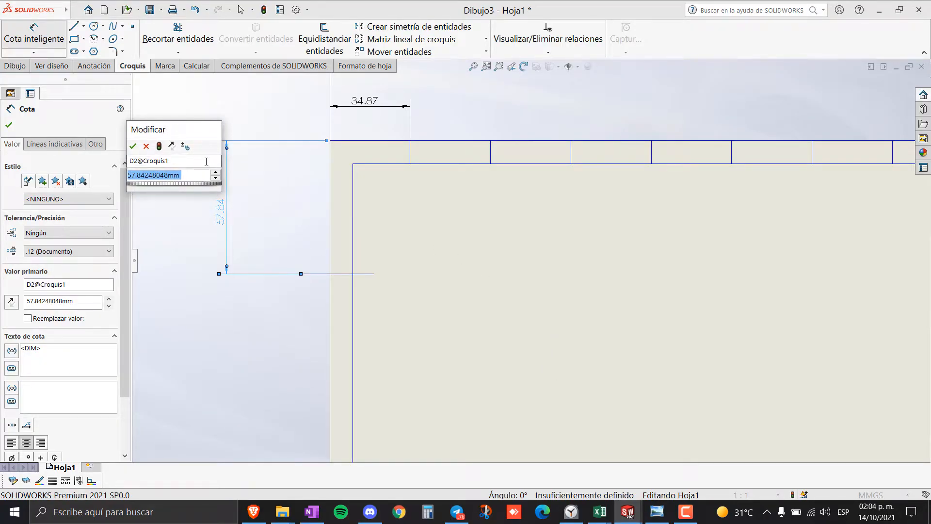
pyautogui.click(134, 148)
pyautogui.scroll(6, 599, 335)
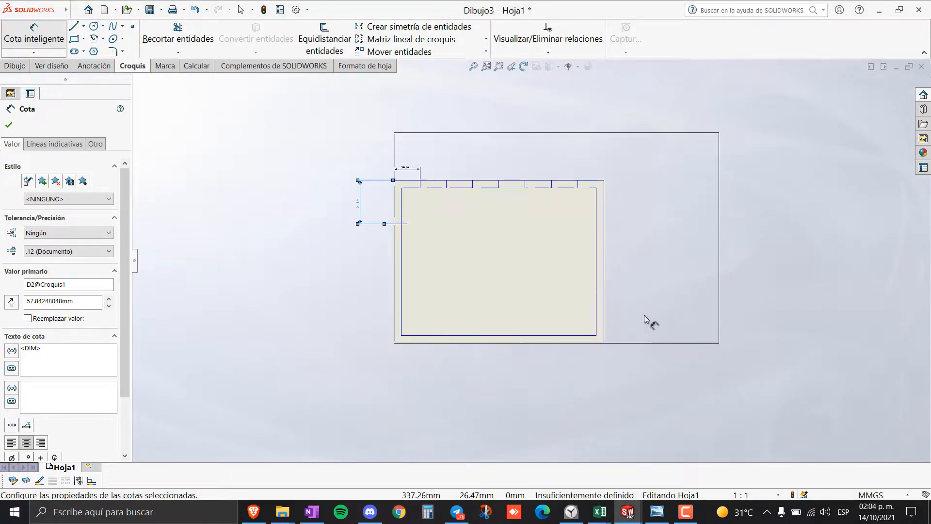
pyautogui.click(604, 273)
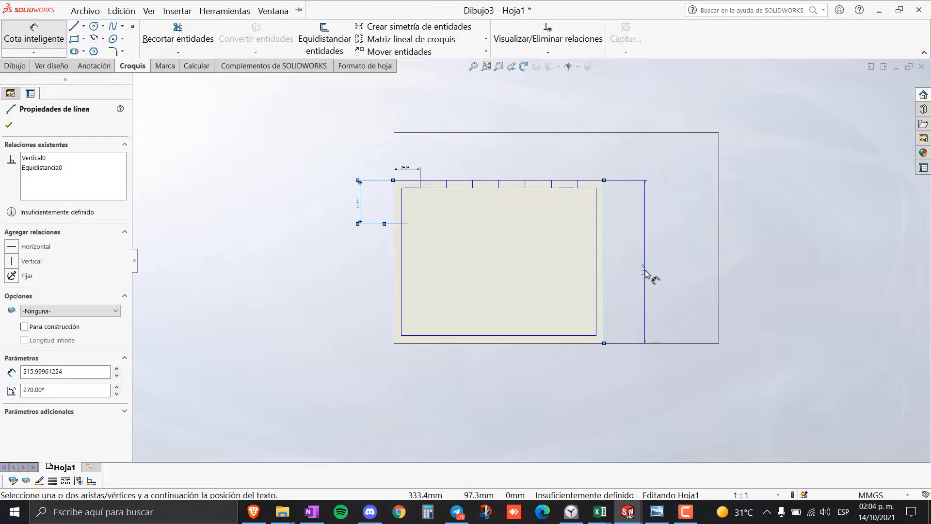
pyautogui.click(632, 265)
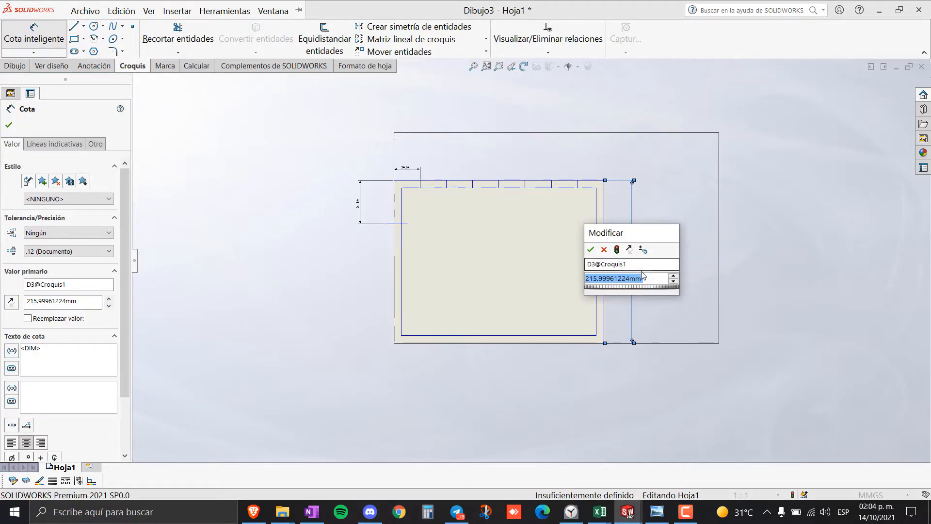
pyautogui.press('Return')
pyautogui.scroll(-5, 626, 267)
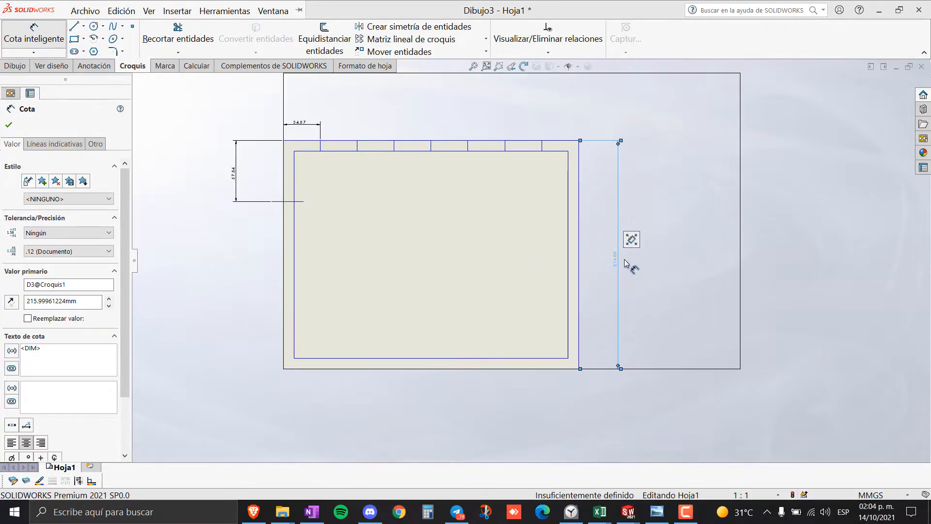
pyautogui.scroll(5, 587, 278)
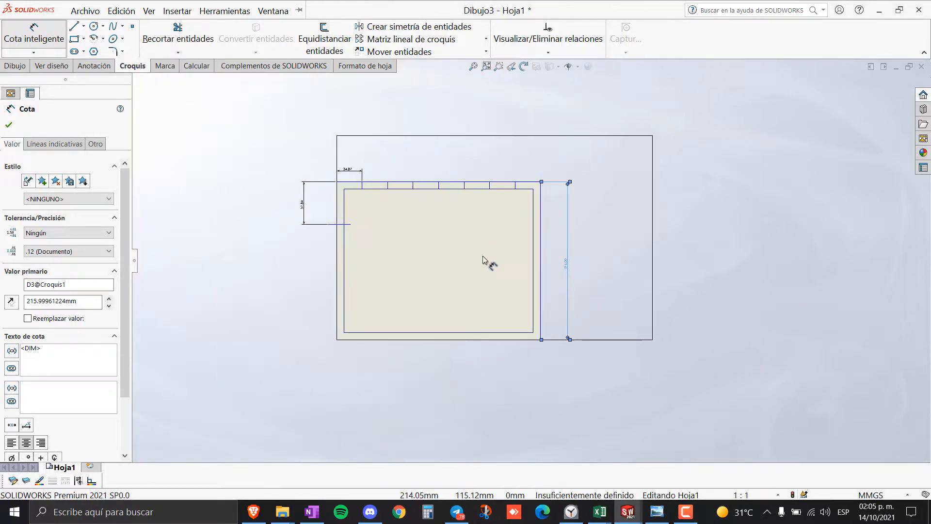
pyautogui.scroll(-4, 486, 262)
pyautogui.press('Escape')
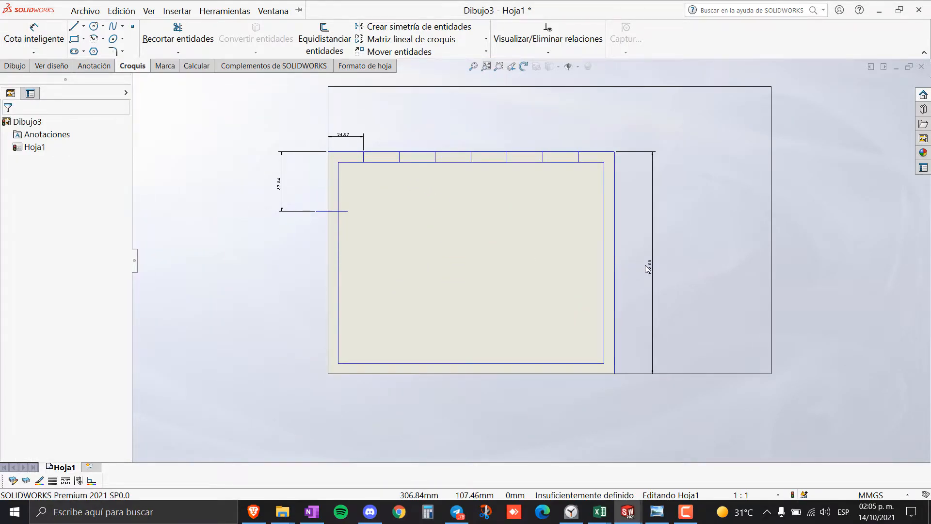
pyautogui.click(653, 151)
pyautogui.press('Delete')
pyautogui.scroll(-3, 333, 225)
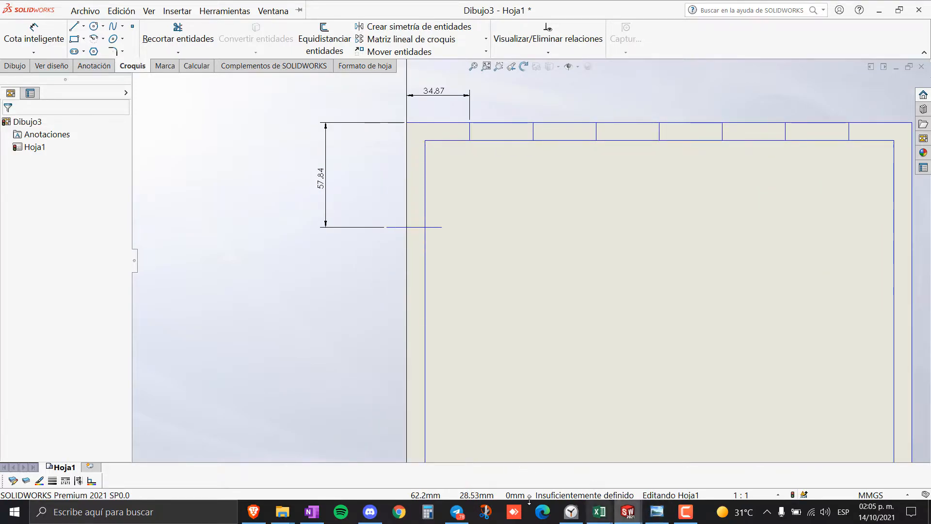
# - Compute 216 / 6 = 36 in Windows Calculator
pyautogui.click(427, 513)
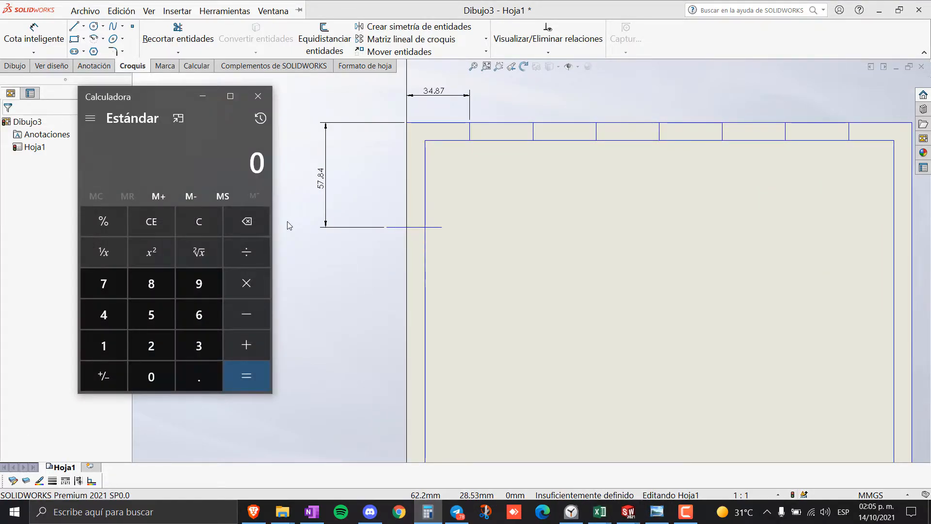
pyautogui.write('216')
pyautogui.write('/6')
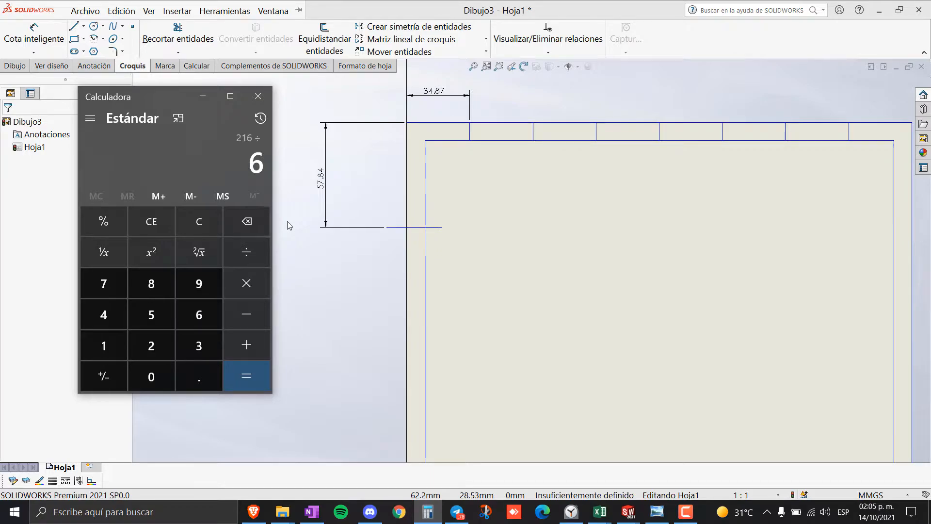
pyautogui.press('Return')
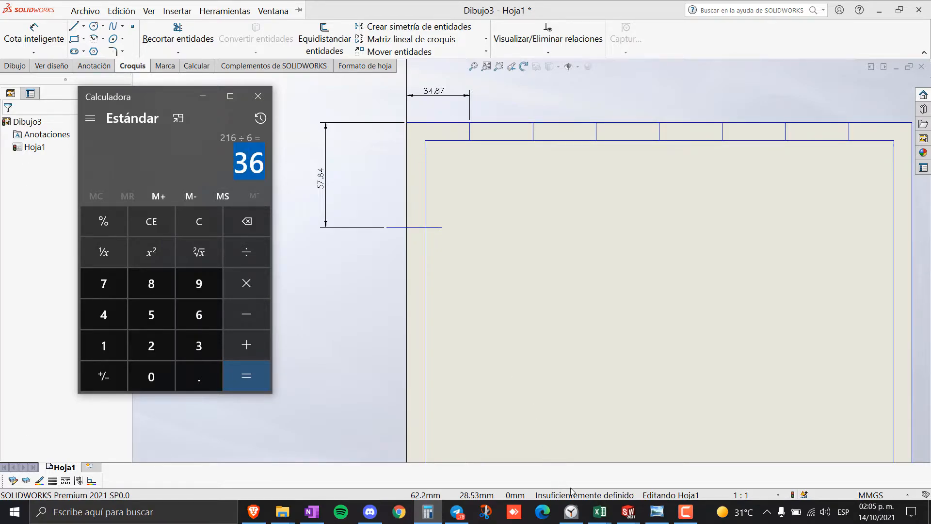
# - Check the reference image, then return to SOLIDWORKS and select the 57.84 dimension
pyautogui.click(657, 512)
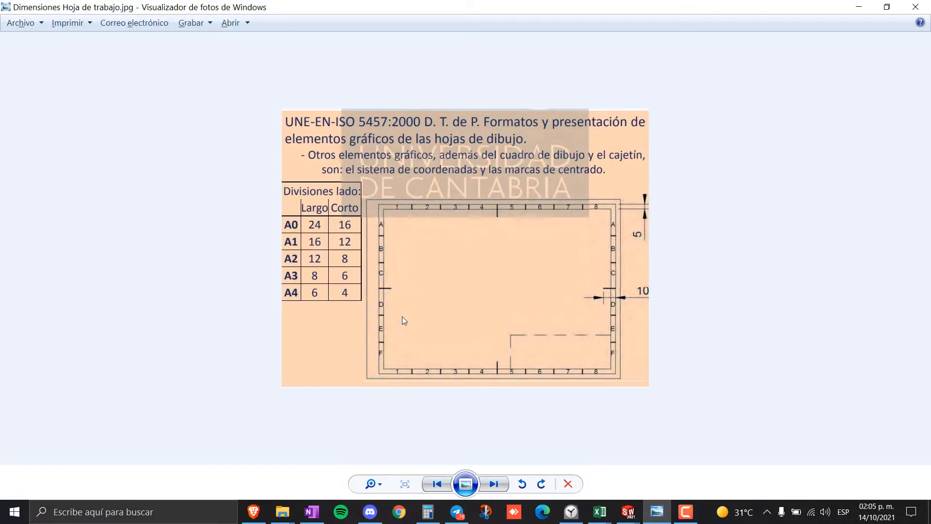
pyautogui.click(847, 10)
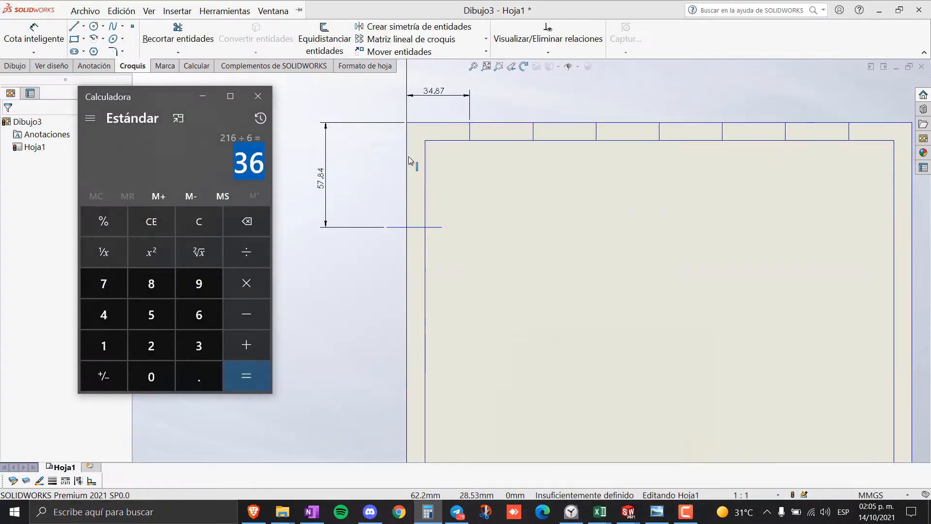
pyautogui.click(210, 105)
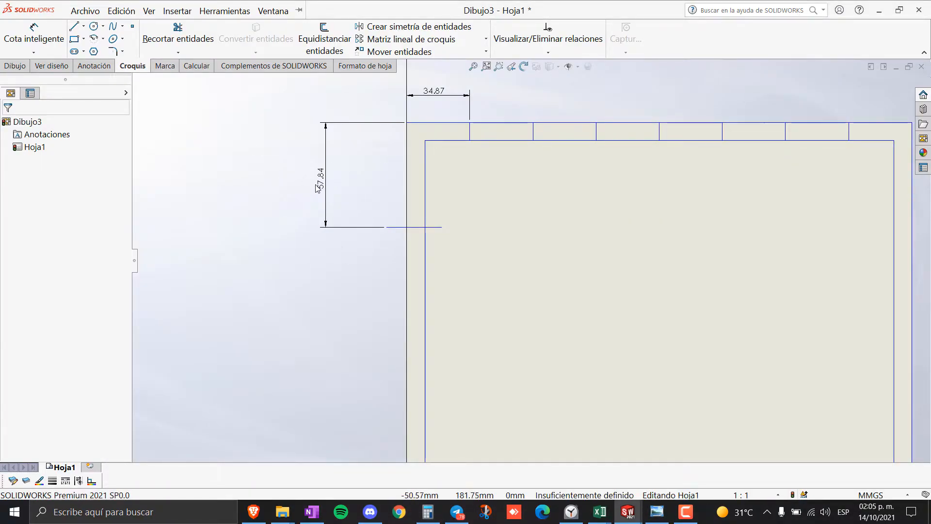
pyautogui.click(325, 192)
# - Change the 57.84 dimension value to 36 mm
pyautogui.doubleClick(321, 186)
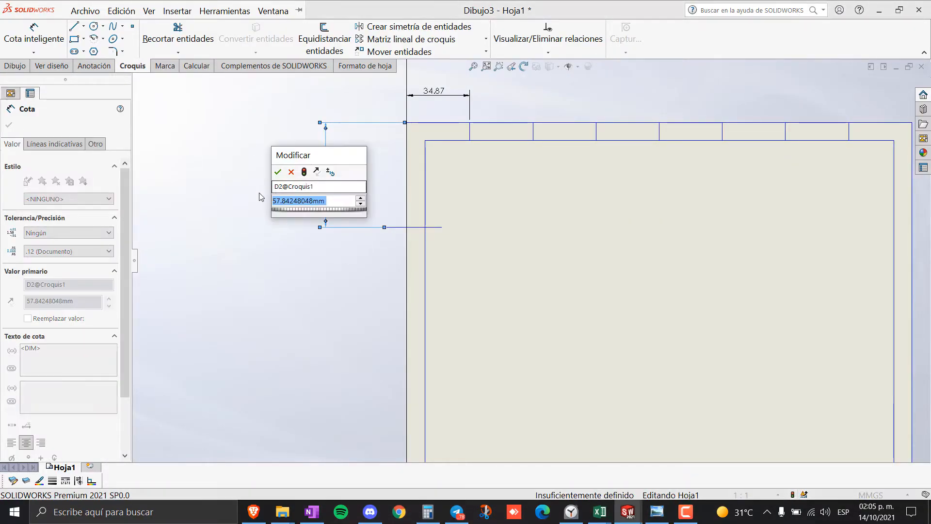
pyautogui.write('54')
pyautogui.press('Return')
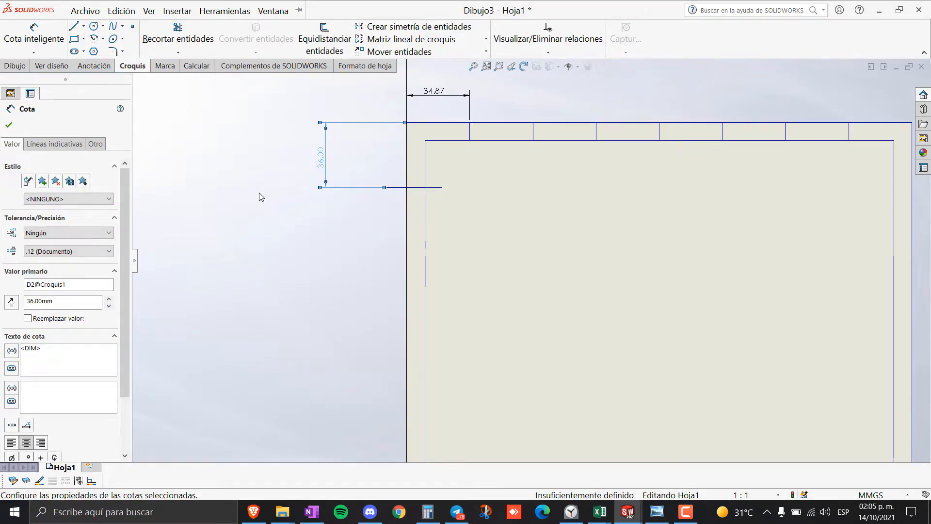
pyautogui.click(275, 274)
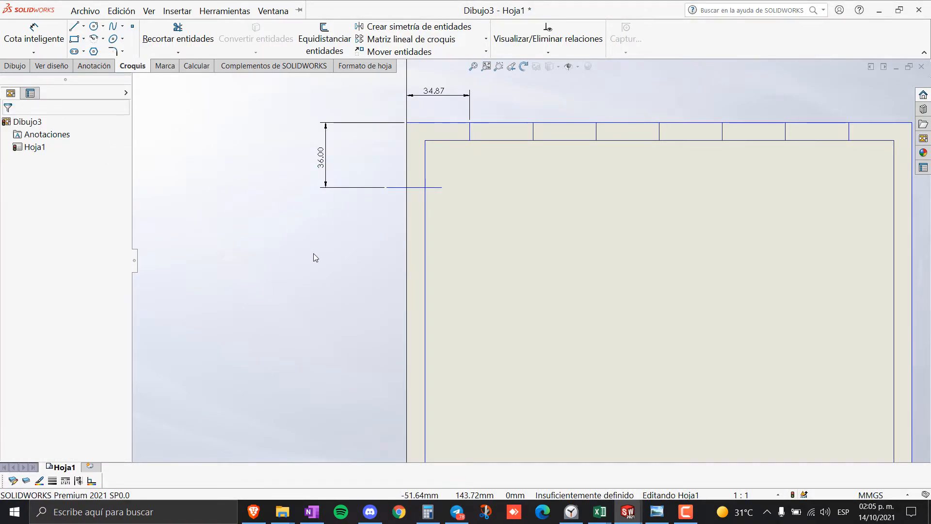
pyautogui.scroll(-2, 453, 199)
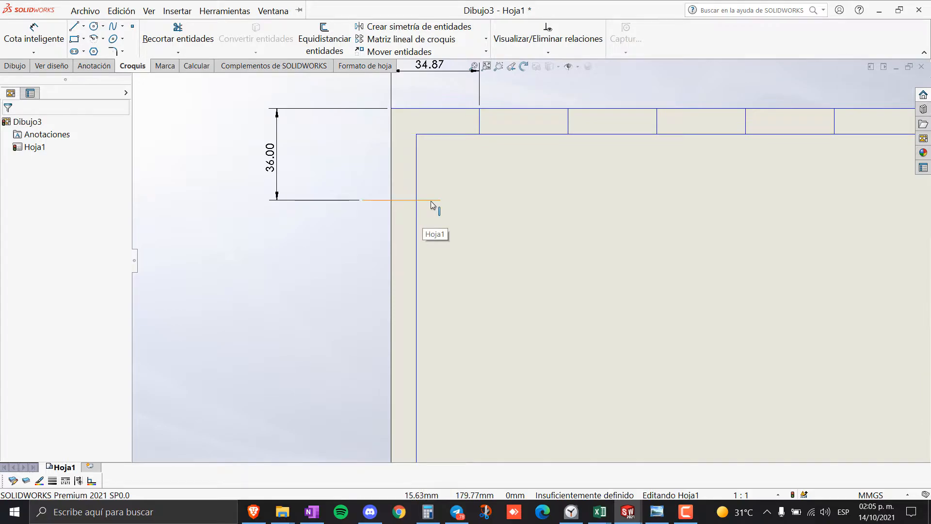
# - Trim the tick line's overhang so it stops at the inner frame
pyautogui.click(178, 30)
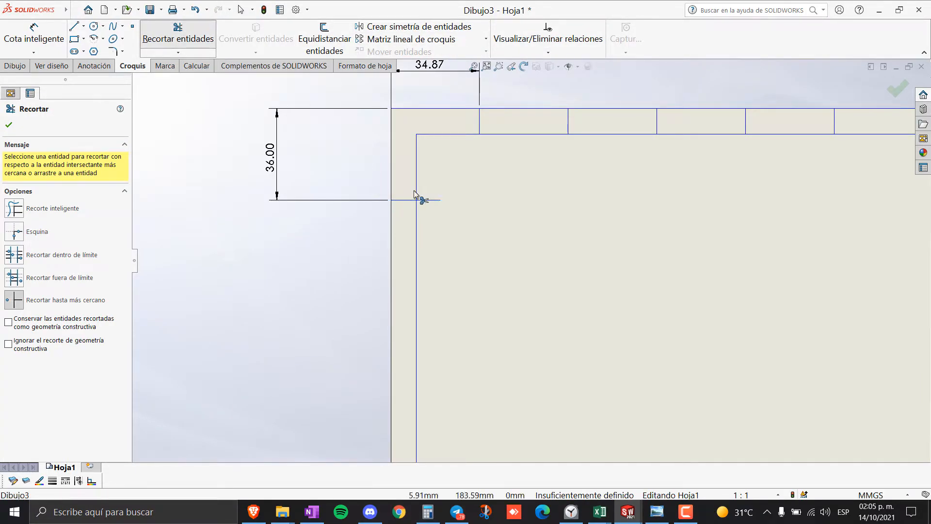
pyautogui.click(432, 200)
pyautogui.press('Escape')
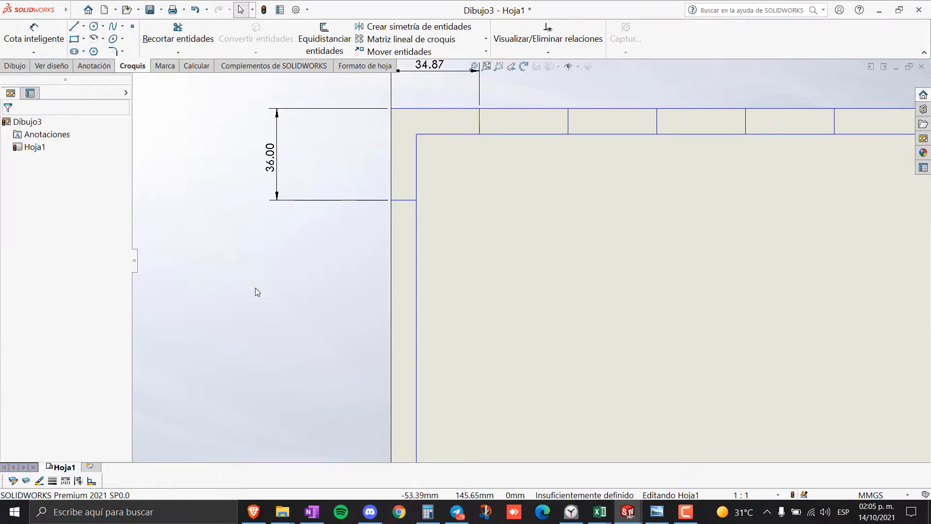
pyautogui.click(402, 203)
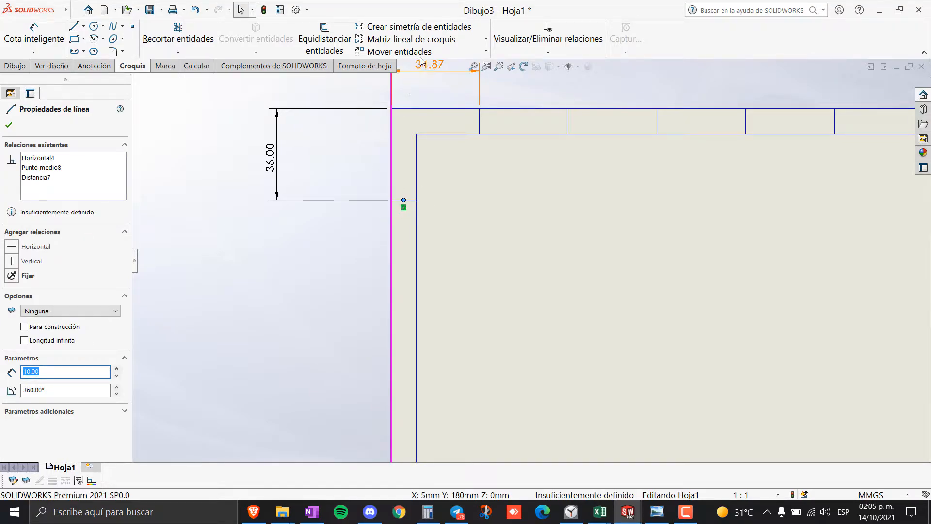
pyautogui.click(475, 42)
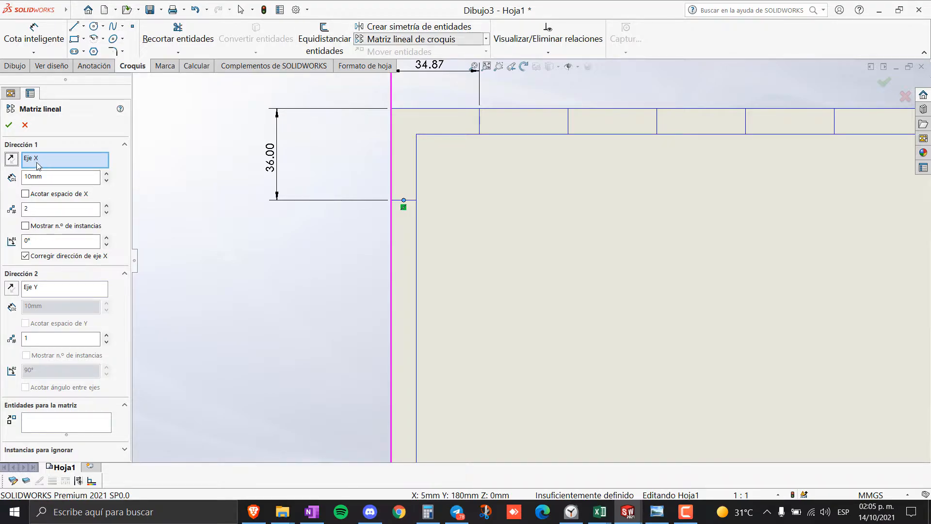
pyautogui.click(106, 180)
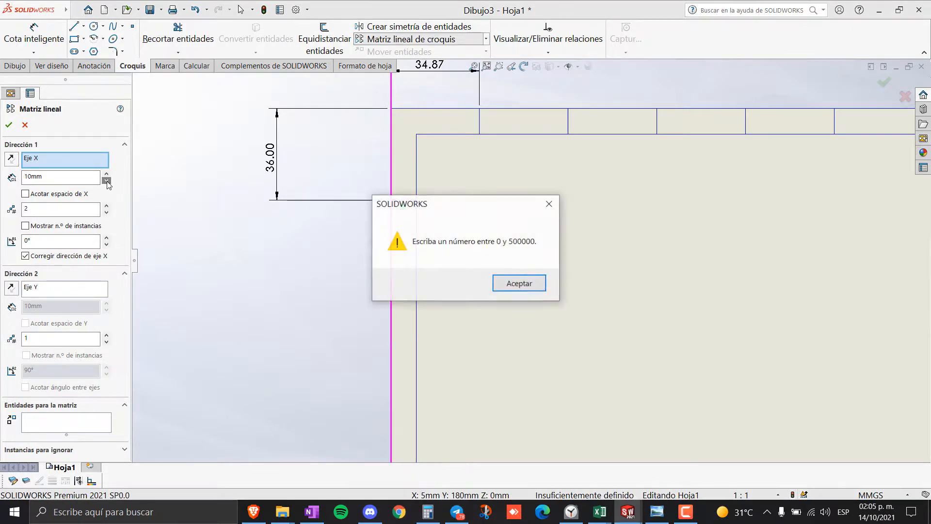
pyautogui.click(531, 285)
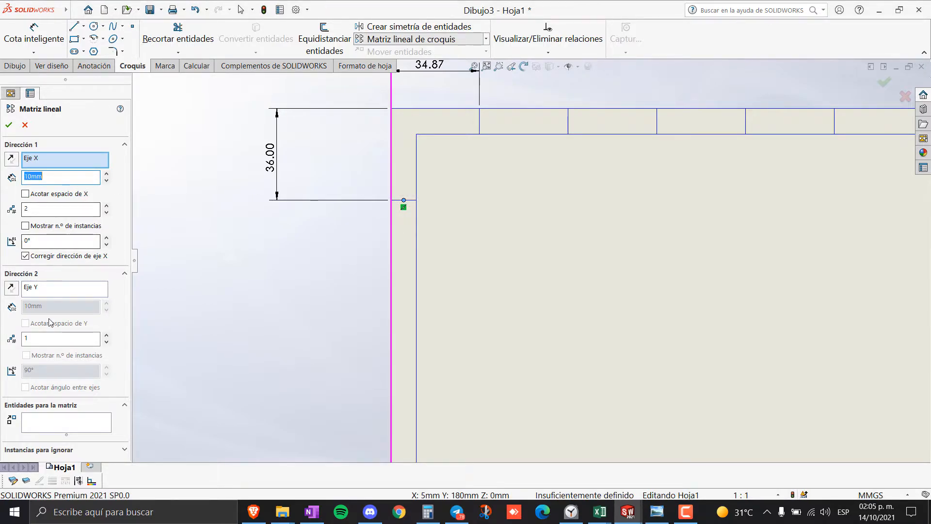
pyautogui.click(63, 291)
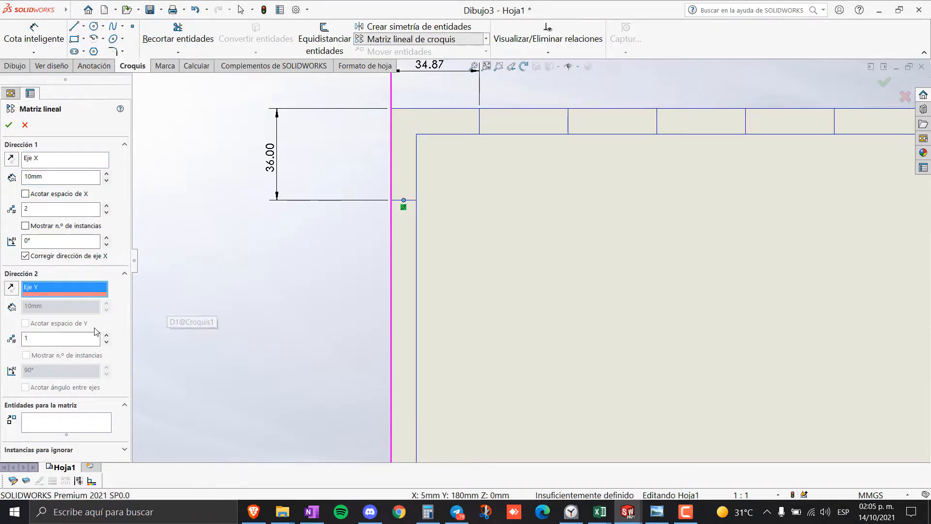
pyautogui.click(66, 336)
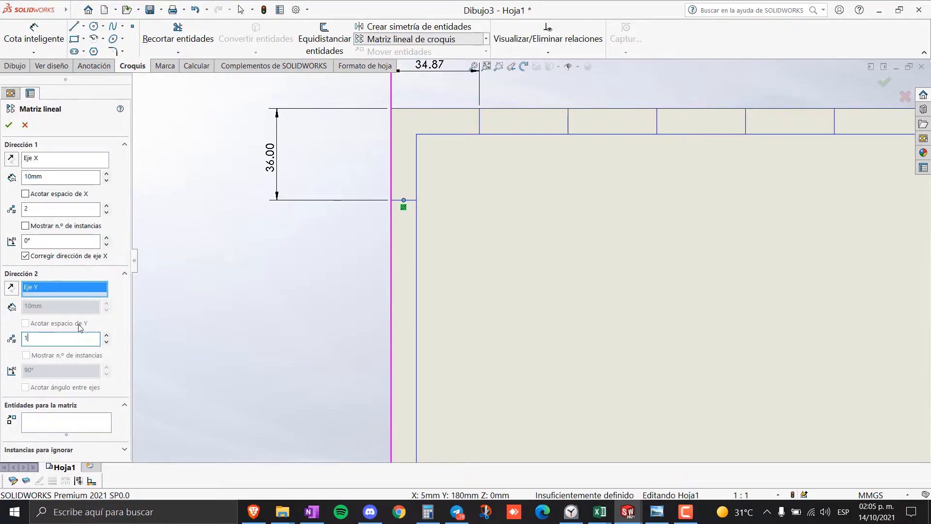
pyautogui.click(107, 336)
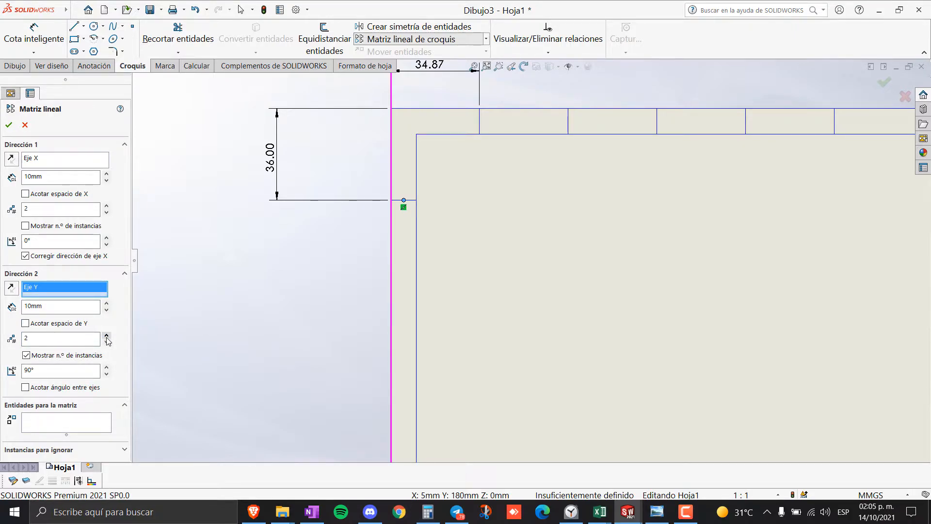
pyautogui.doubleClick(69, 303)
pyautogui.scroll(3, 431, 244)
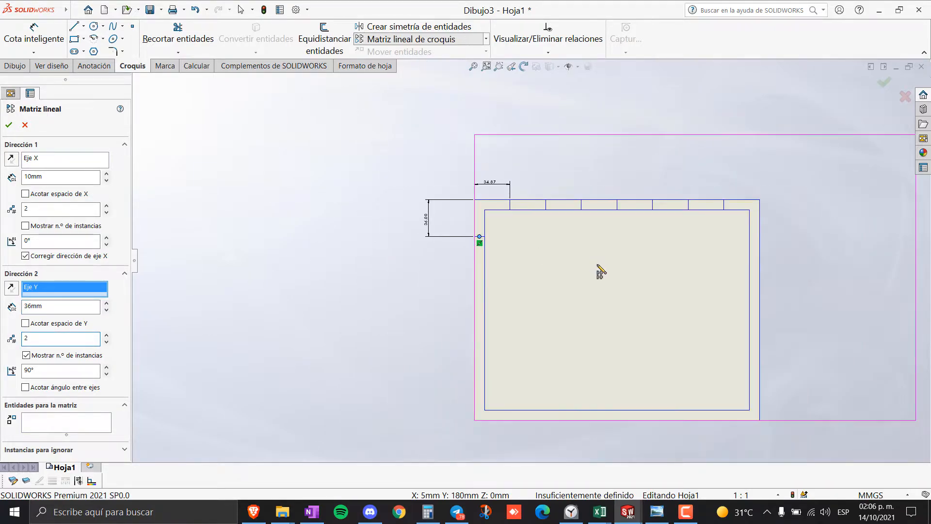
pyautogui.scroll(-4, 458, 251)
pyautogui.scroll(-2, 461, 266)
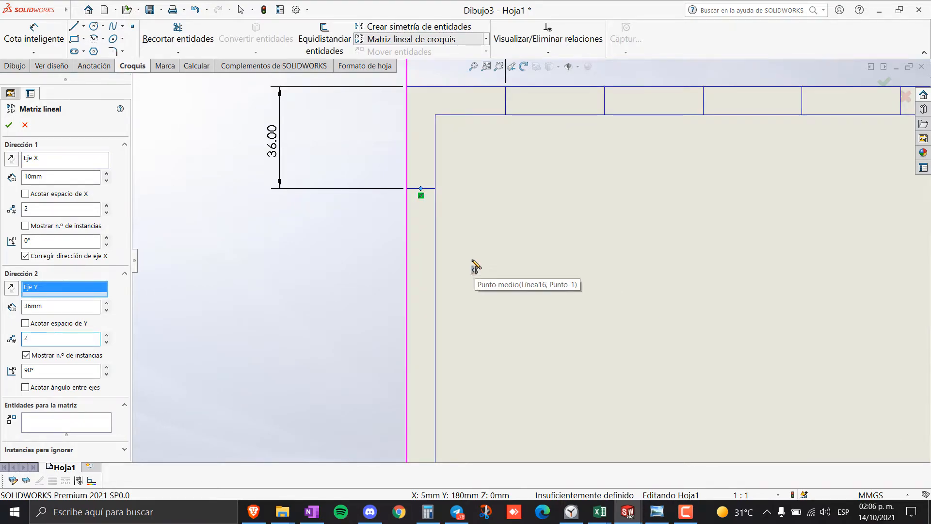
pyautogui.click(25, 125)
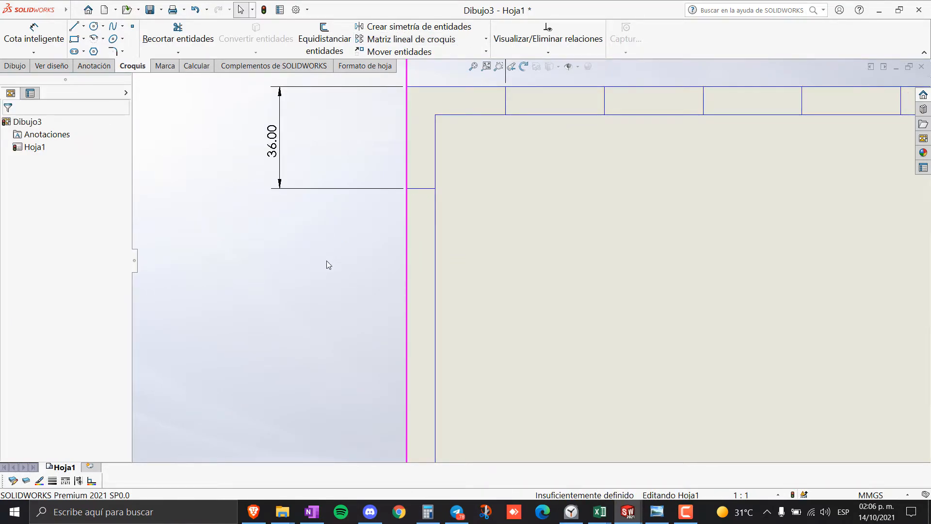
# - Start a linear pattern of the side tick running downward, with one horizontal instance
pyautogui.click(429, 189)
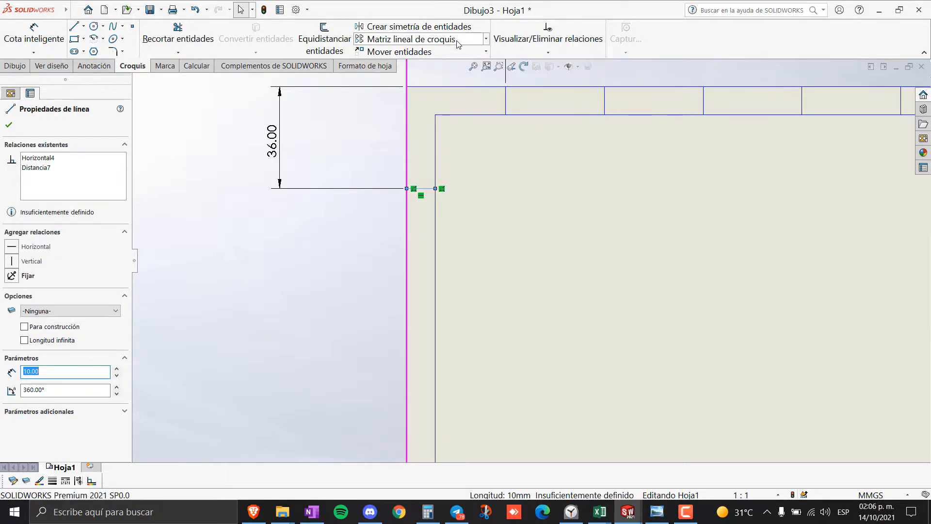
pyautogui.click(454, 44)
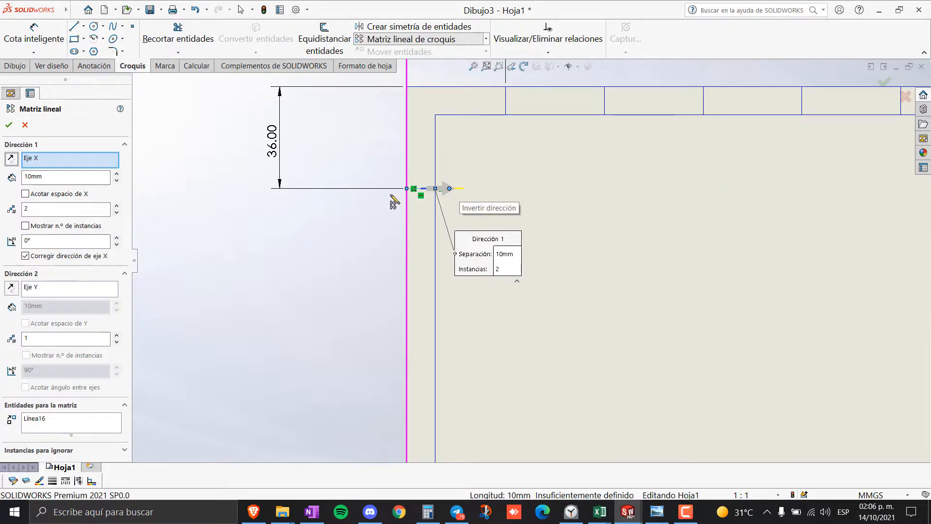
pyautogui.click(80, 287)
pyautogui.click(116, 336)
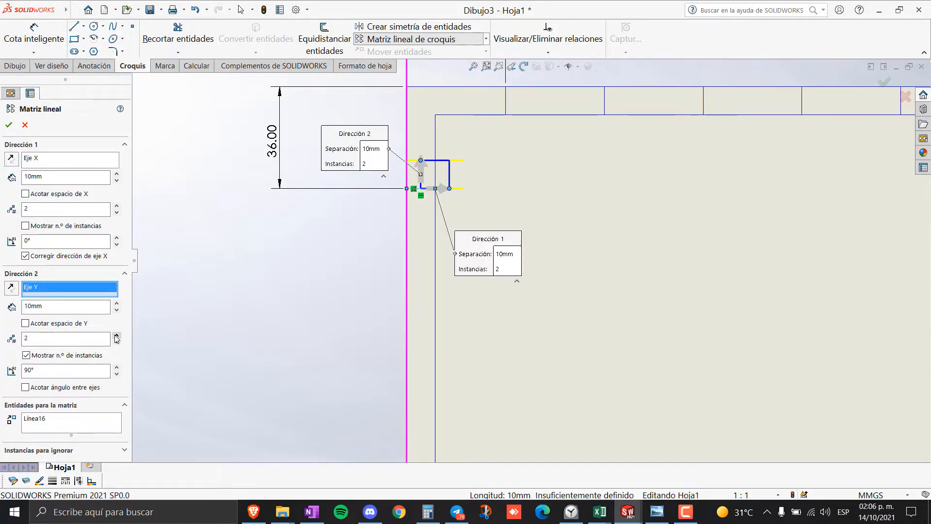
pyautogui.click(116, 335)
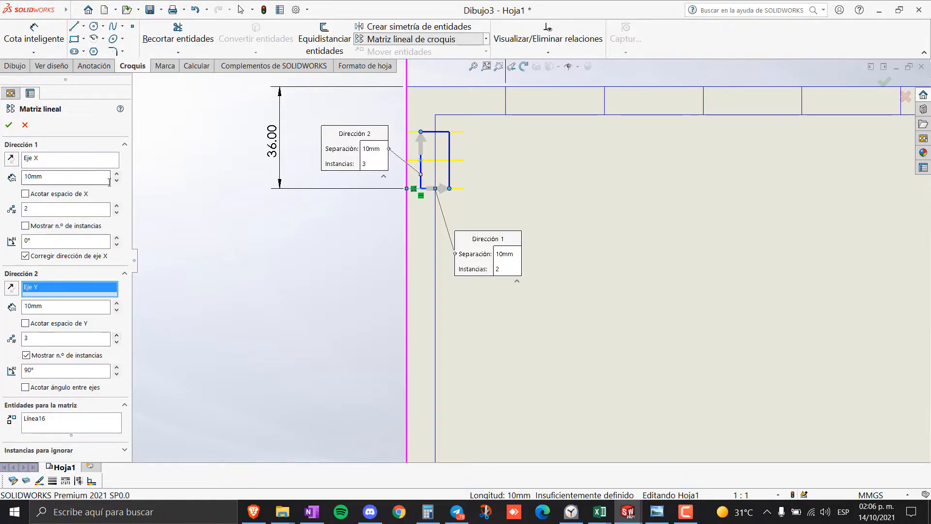
pyautogui.click(116, 206)
pyautogui.click(117, 212)
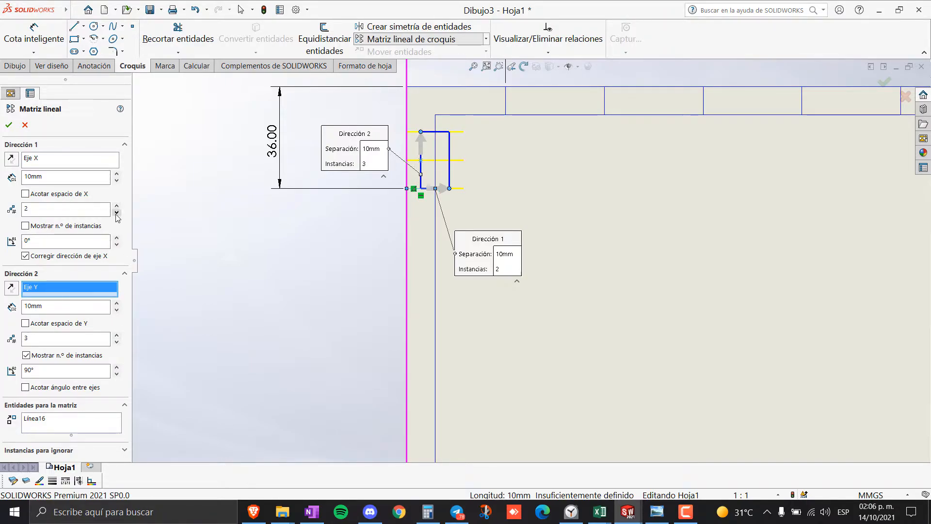
pyautogui.click(117, 212)
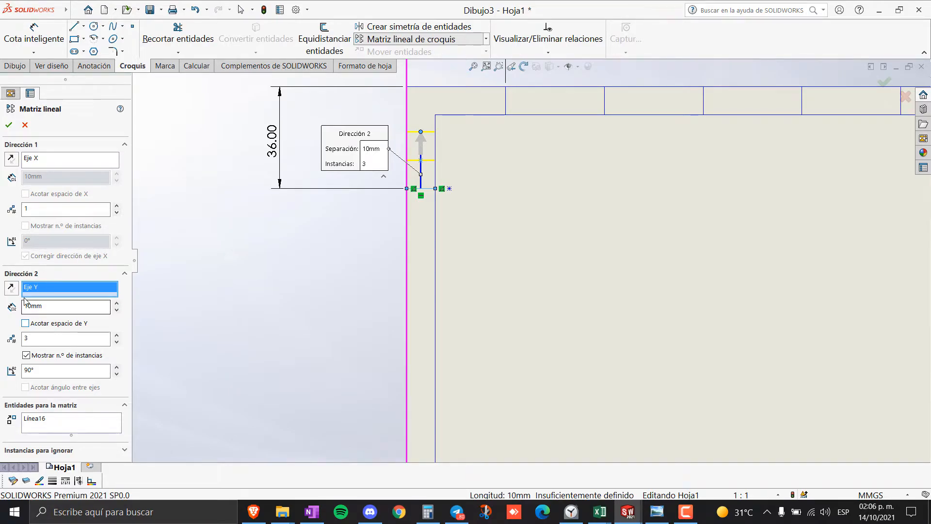
pyautogui.click(11, 288)
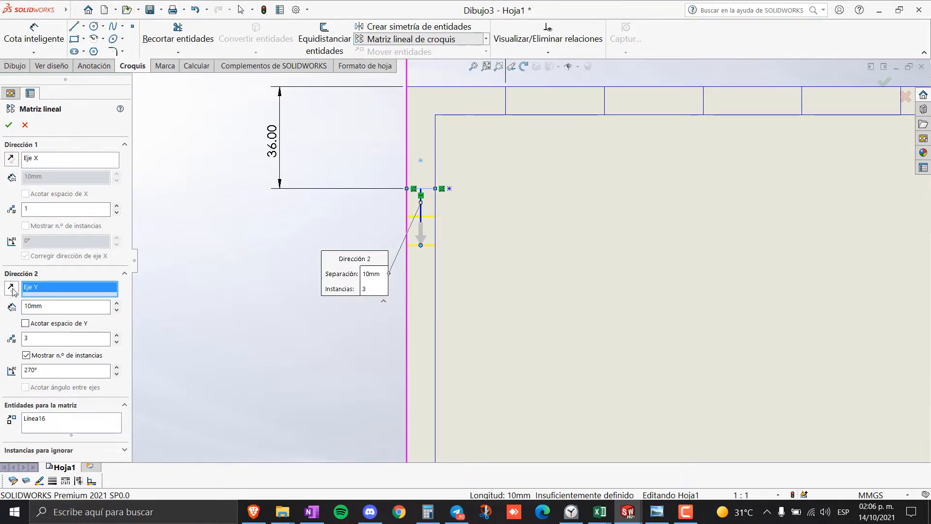
# - Set the vertical spacing to 36 mm with 5 instances and accept the pattern
pyautogui.moveTo(48, 306); pyautogui.dragTo(10, 304)
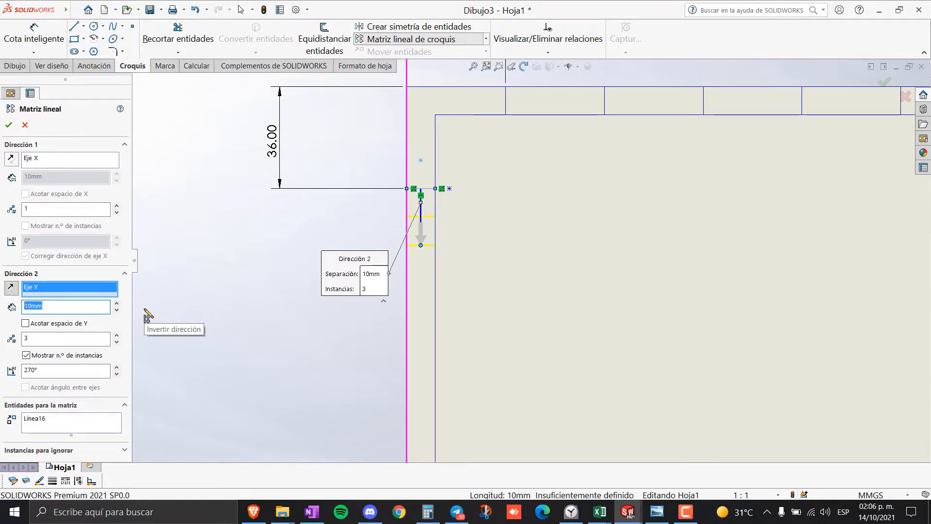
pyautogui.write('36mm')
pyautogui.scroll(3, 529, 267)
pyautogui.scroll(-2, 547, 281)
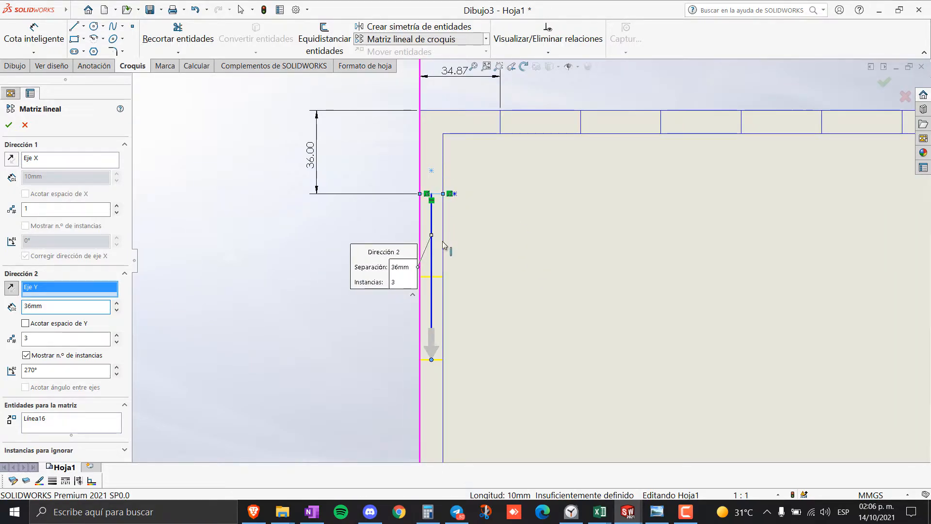
pyautogui.scroll(2, 454, 330)
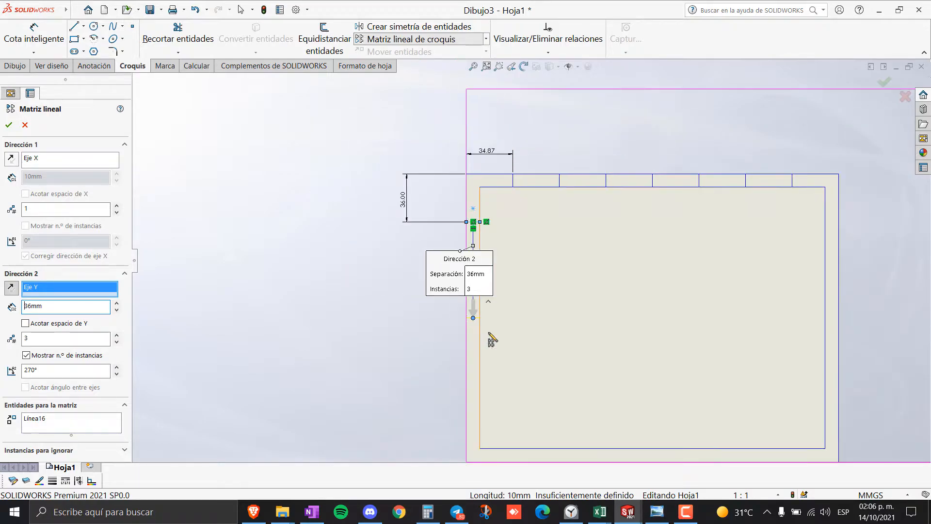
pyautogui.click(116, 335)
pyautogui.click(117, 335)
pyautogui.scroll(-3, 533, 330)
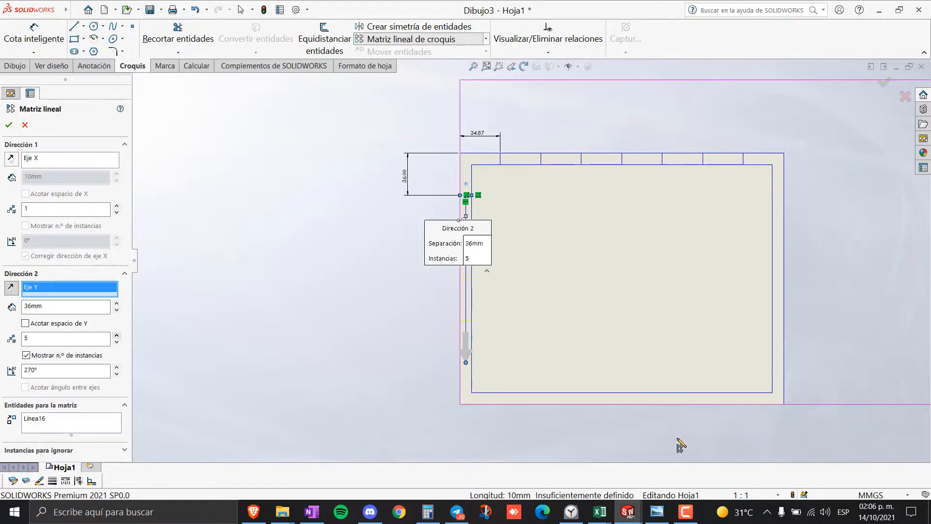
pyautogui.scroll(2, 531, 315)
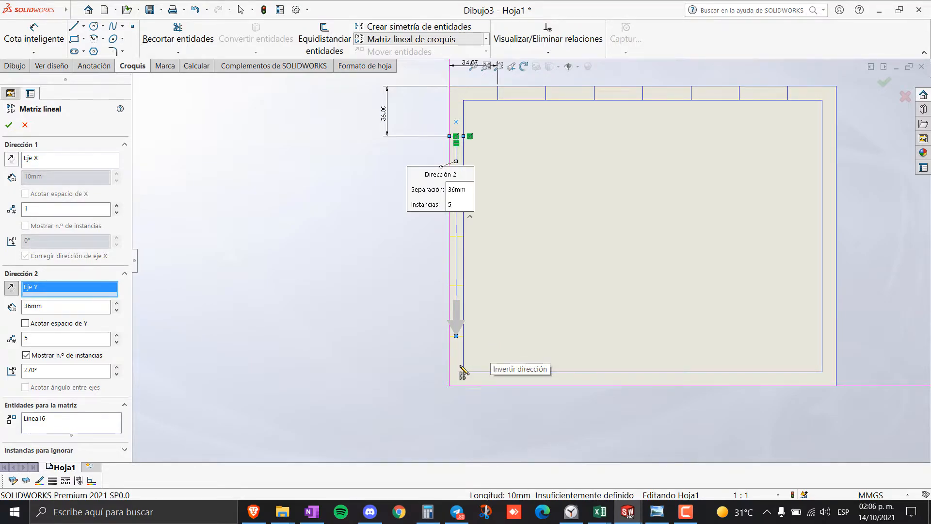
pyautogui.click(8, 125)
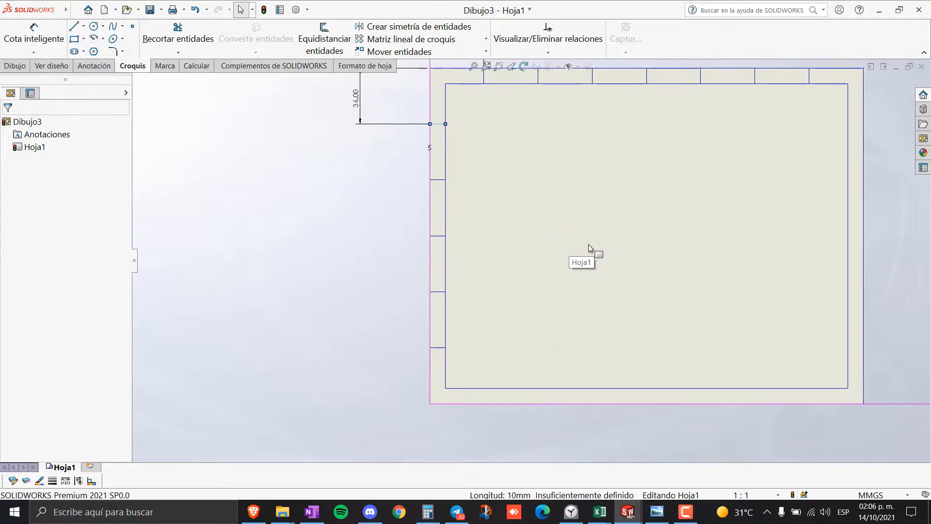
pyautogui.scroll(2, 575, 241)
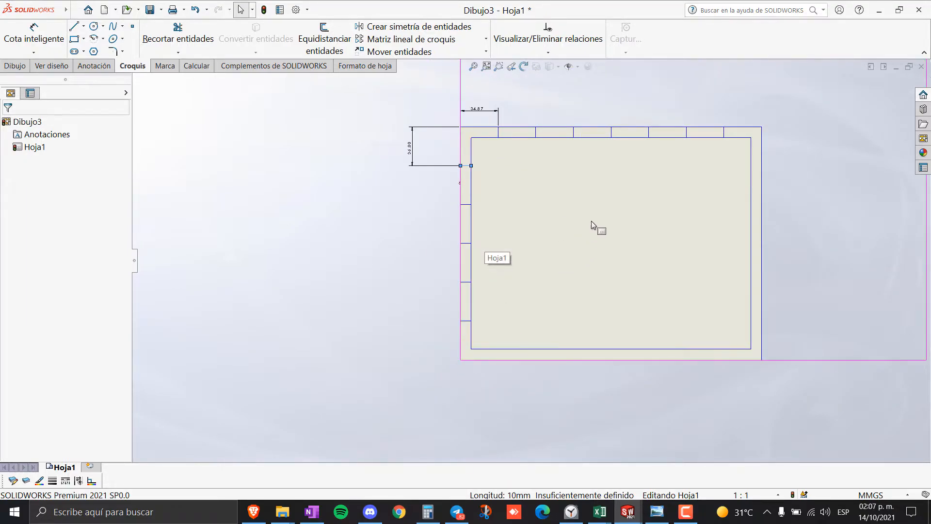
pyautogui.scroll(-3, 592, 222)
pyautogui.scroll(3, 614, 219)
pyautogui.scroll(-1, 624, 226)
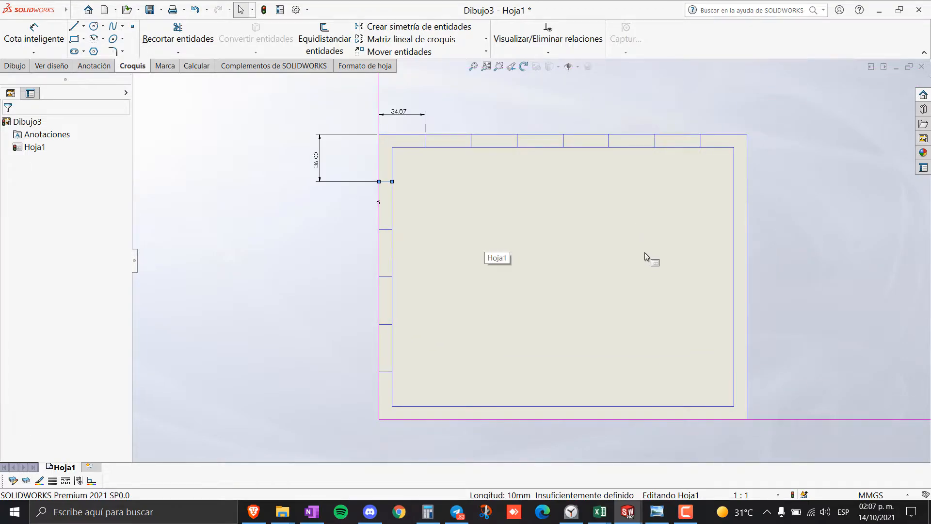
pyautogui.scroll(-1, 645, 252)
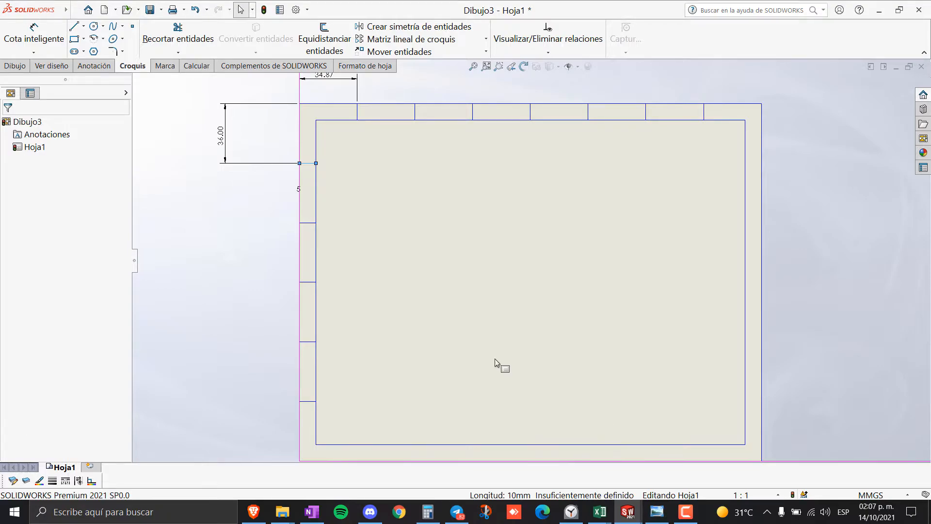
pyautogui.scroll(1, 597, 270)
pyautogui.scroll(-1, 645, 281)
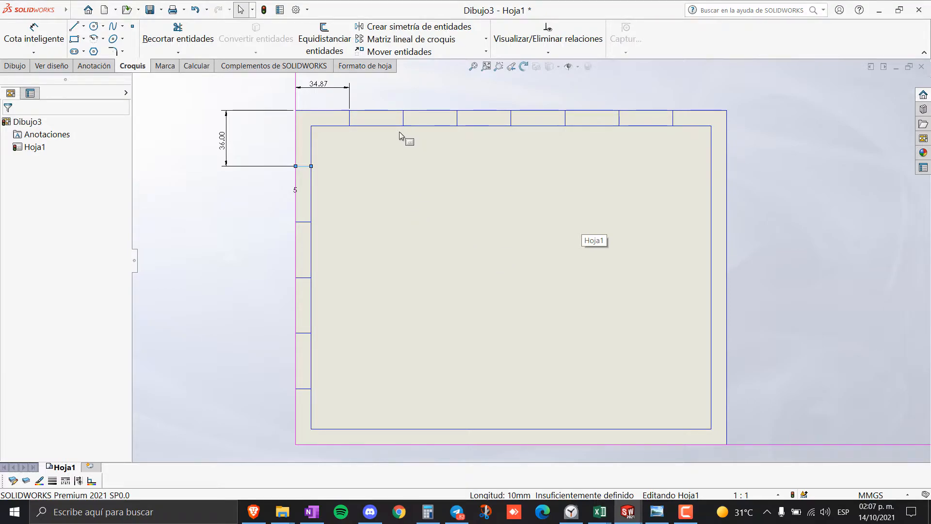
pyautogui.click(351, 130)
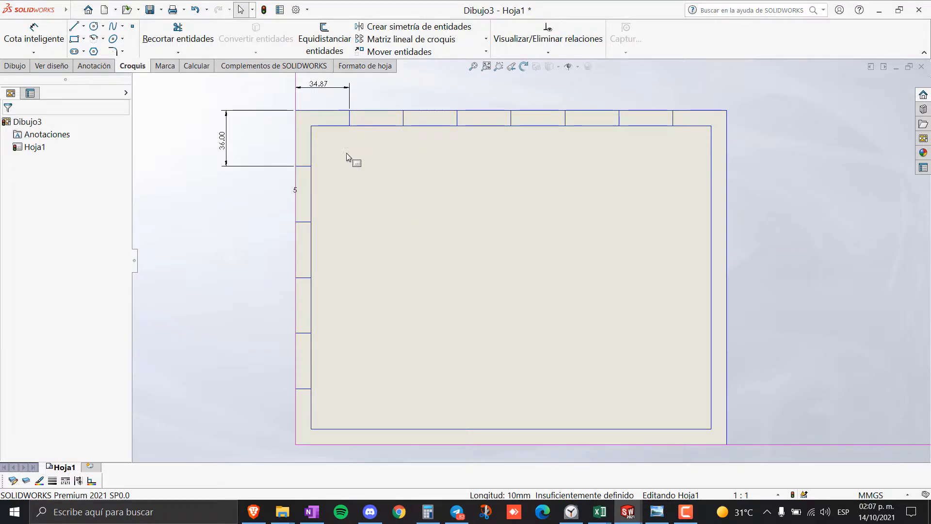
# - Mirror the five left-border ticks about the middle top-row division line onto the right border
pyautogui.click(469, 30)
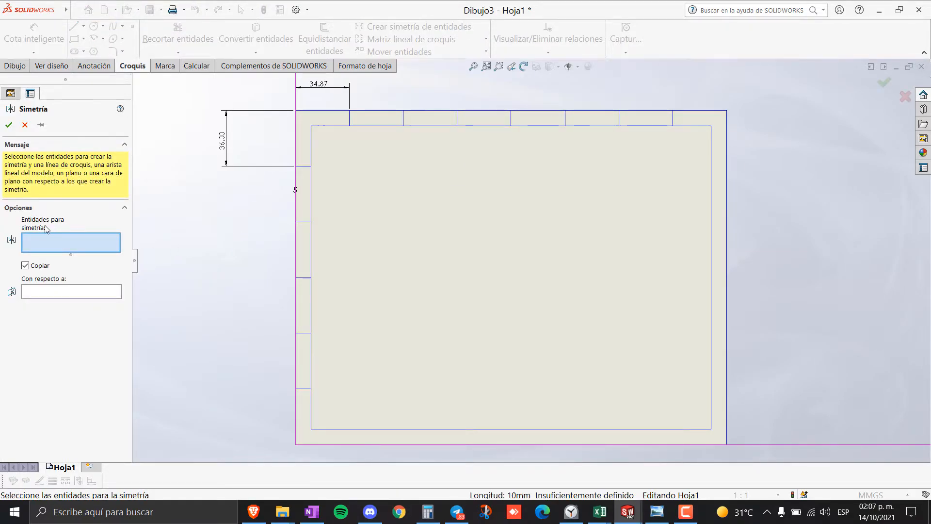
pyautogui.click(305, 166)
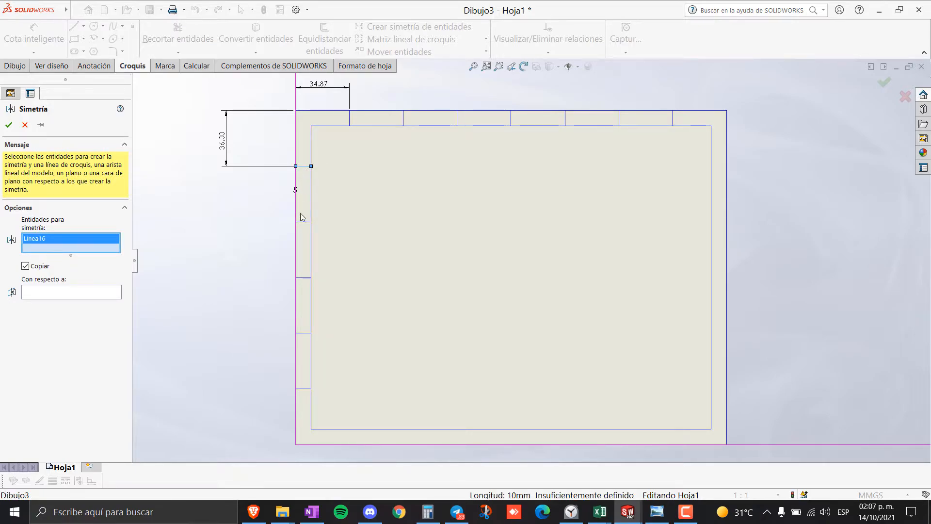
pyautogui.click(305, 222)
pyautogui.click(304, 277)
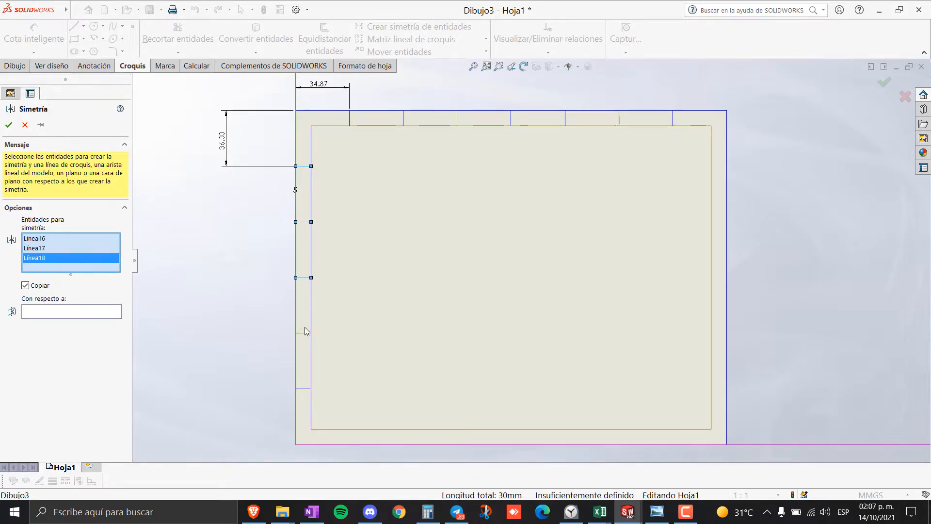
pyautogui.click(304, 333)
pyautogui.click(304, 390)
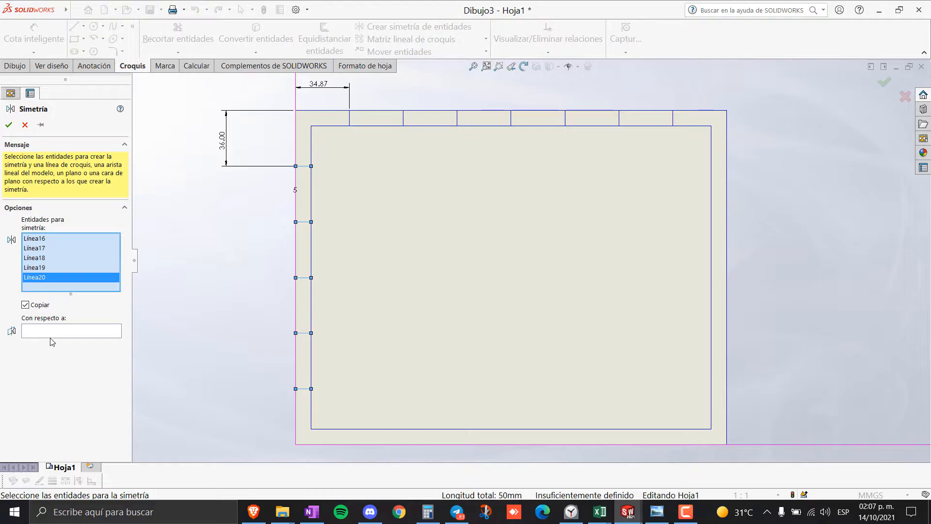
pyautogui.click(69, 334)
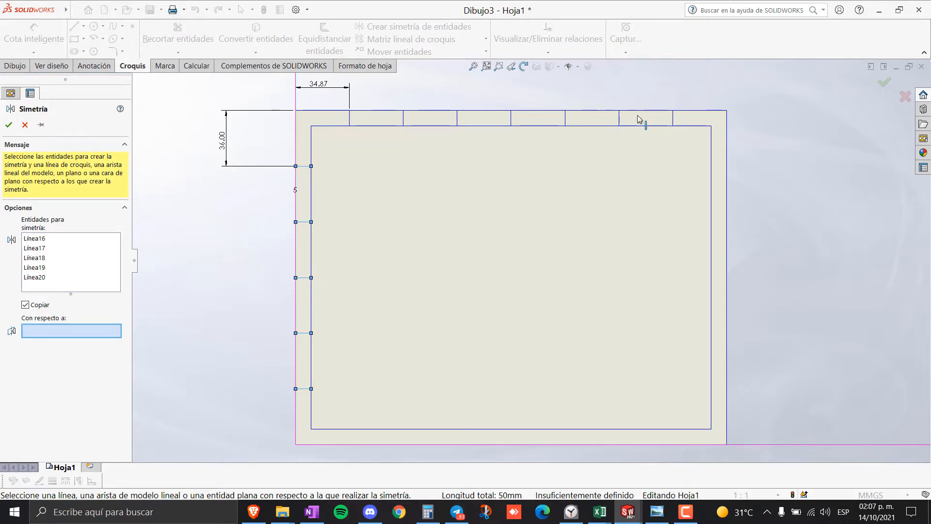
pyautogui.click(511, 118)
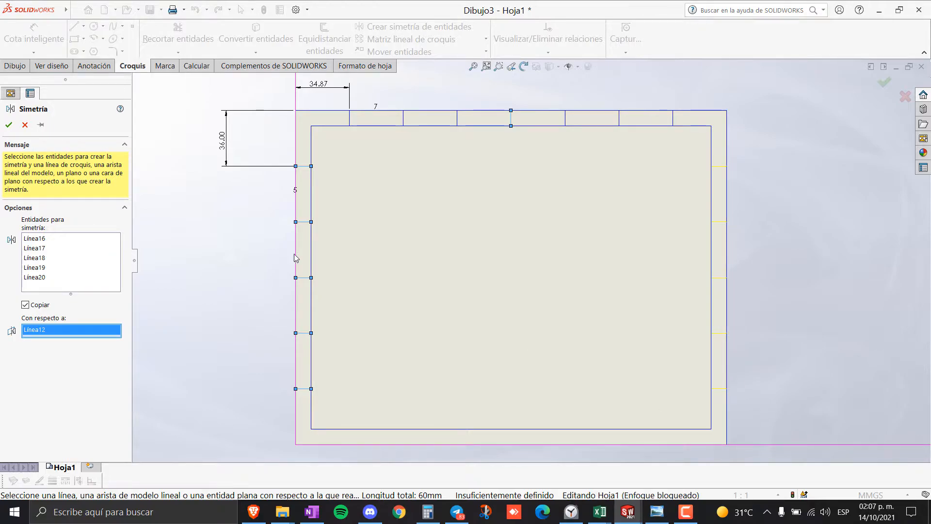
pyautogui.click(14, 126)
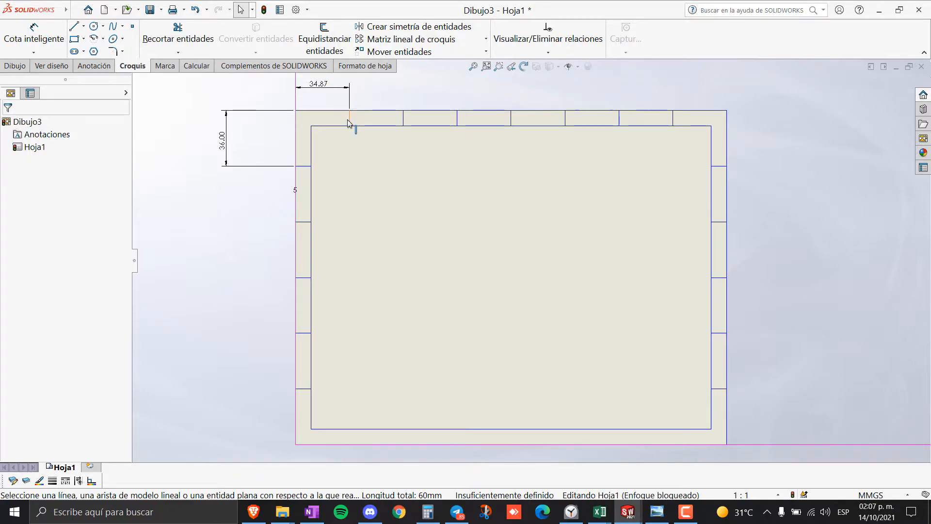
# - Mirror the seven top-border division lines about Línea18 onto the bottom edge
pyautogui.click(408, 29)
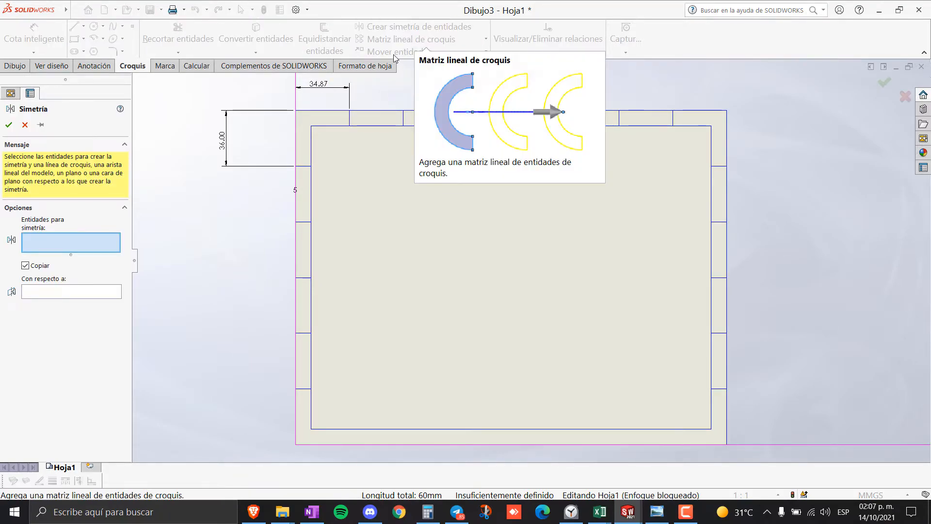
pyautogui.click(349, 116)
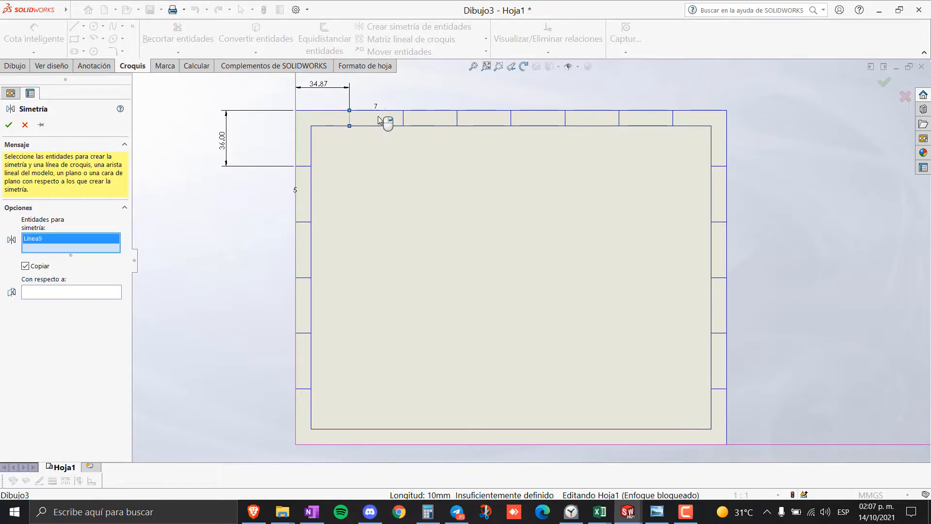
pyautogui.click(403, 117)
pyautogui.click(456, 118)
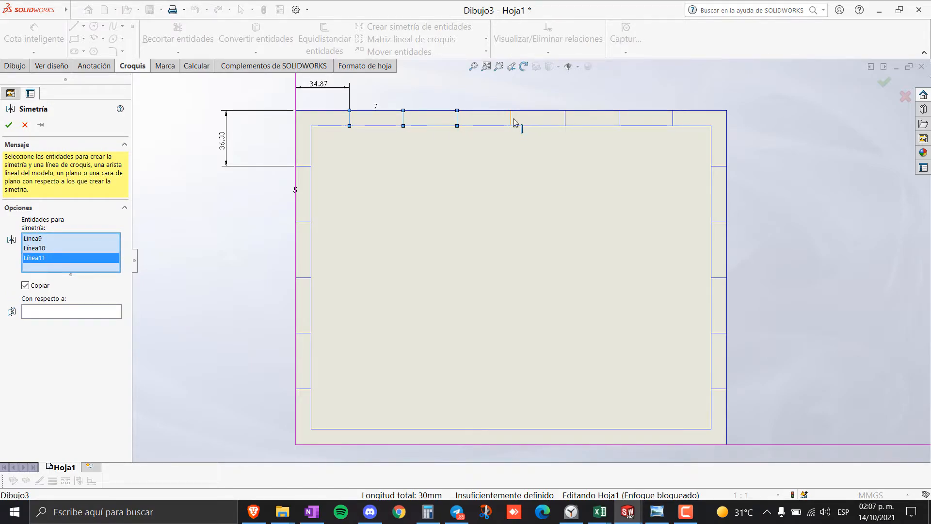
pyautogui.click(511, 118)
pyautogui.click(566, 118)
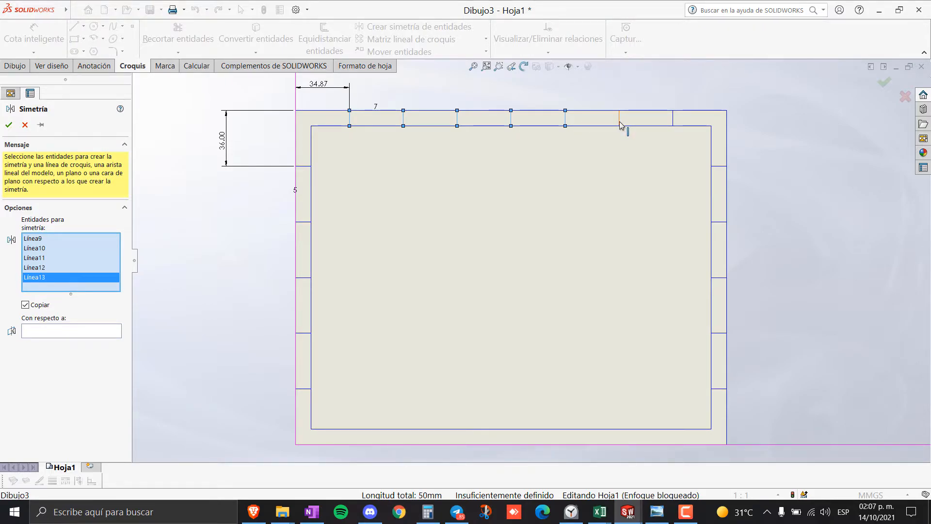
pyautogui.click(619, 118)
pyautogui.click(673, 120)
pyautogui.click(95, 349)
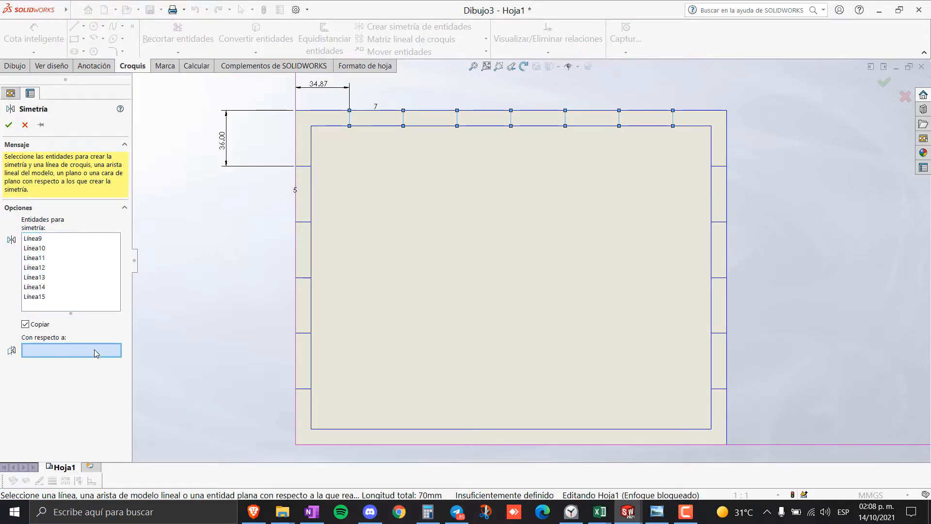
pyautogui.click(304, 277)
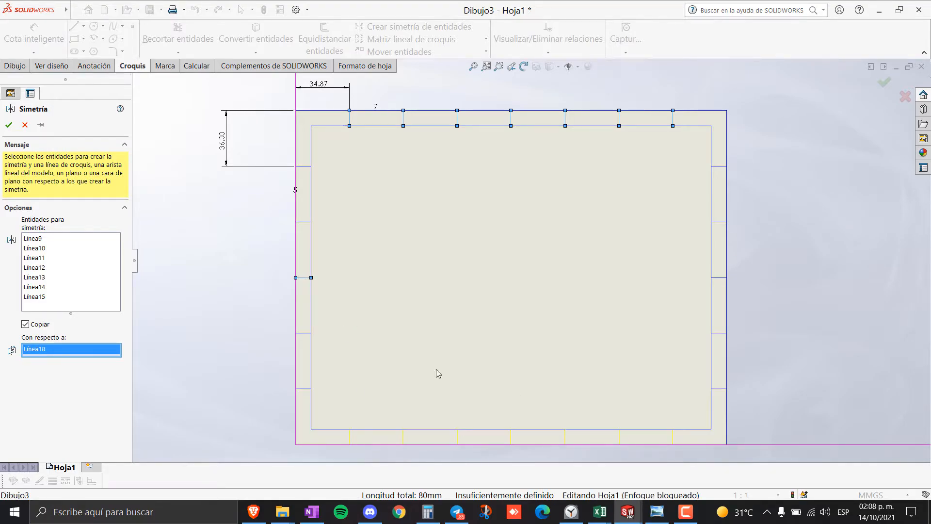
pyautogui.click(9, 124)
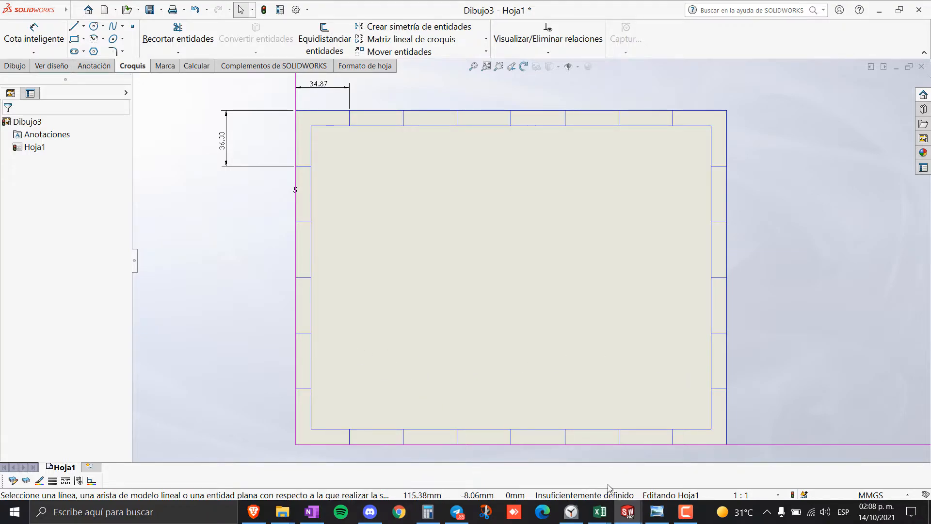
pyautogui.click(656, 512)
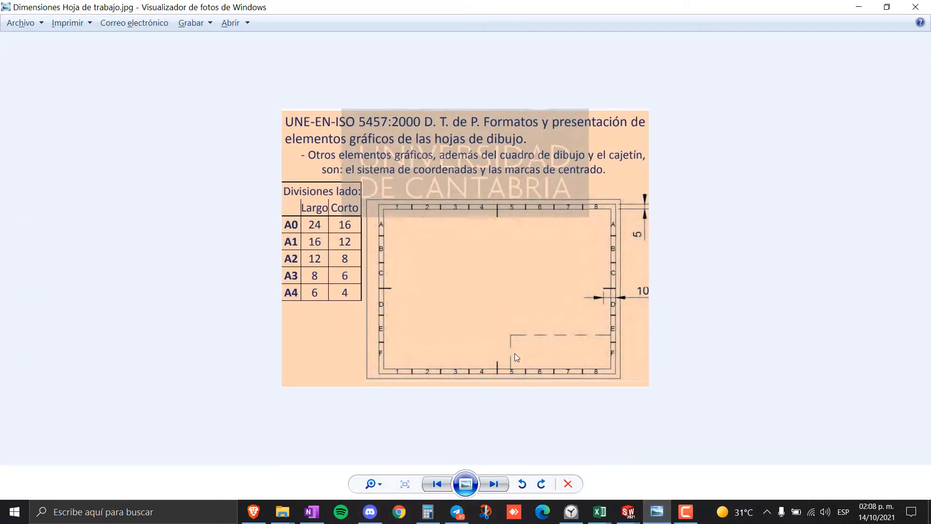
pyautogui.press('Right')
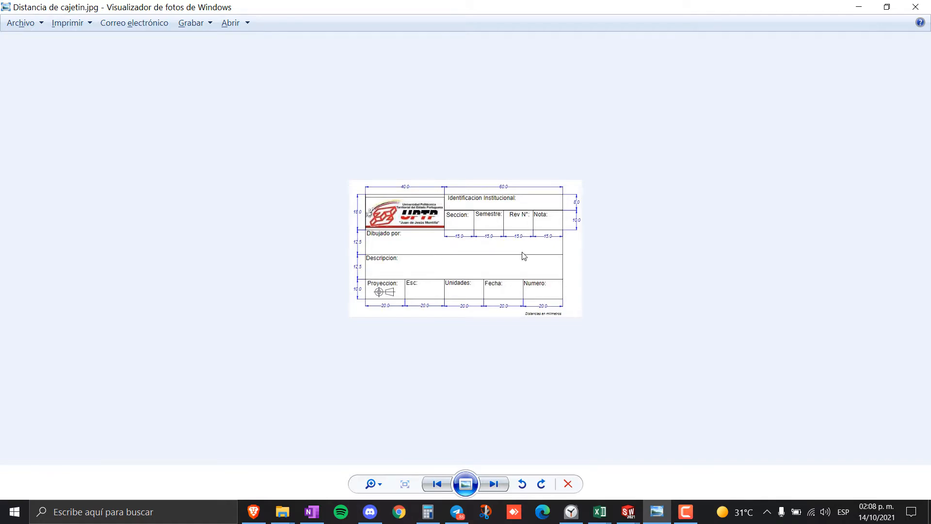
pyautogui.press('Right')
pyautogui.press('Right')
pyautogui.press('Right')
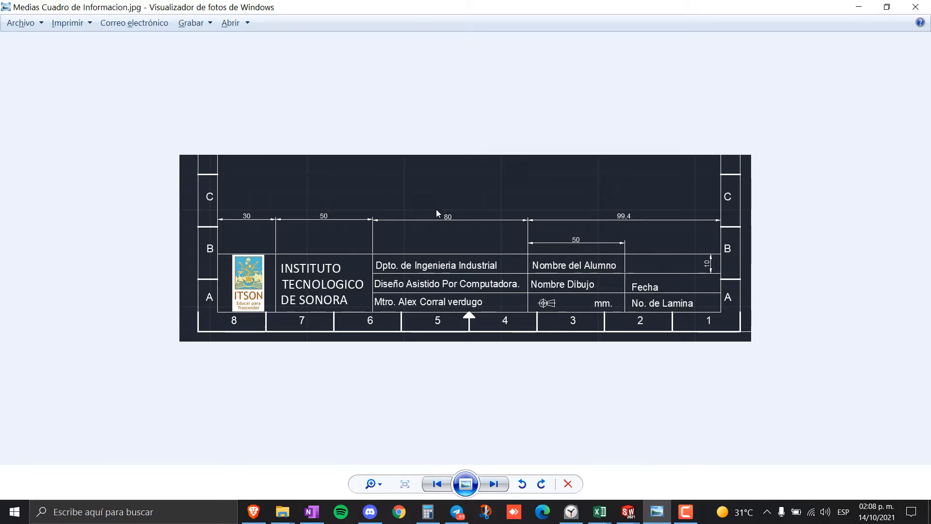
pyautogui.hotkey('alt', 'Tab')
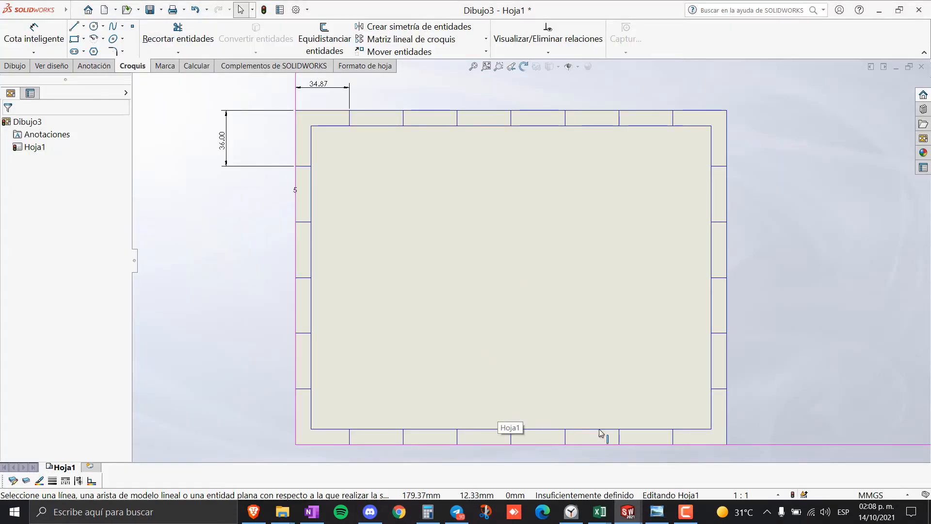
pyautogui.scroll(-2, 601, 432)
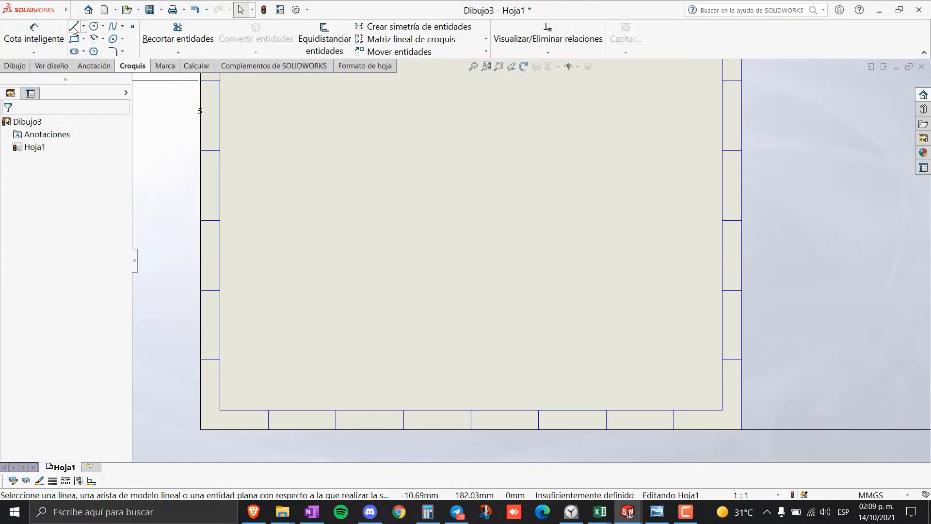
pyautogui.scroll(4, 622, 311)
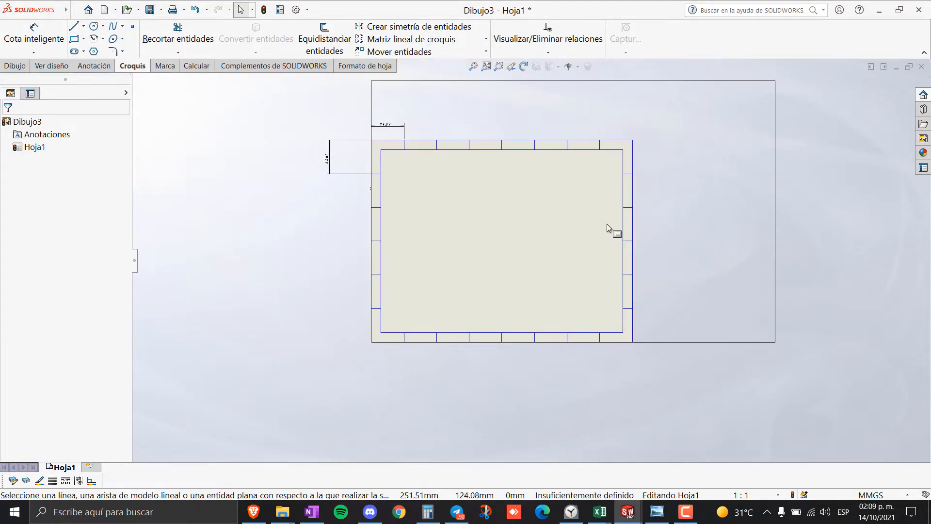
pyautogui.scroll(-2, 607, 224)
pyautogui.scroll(1, 592, 277)
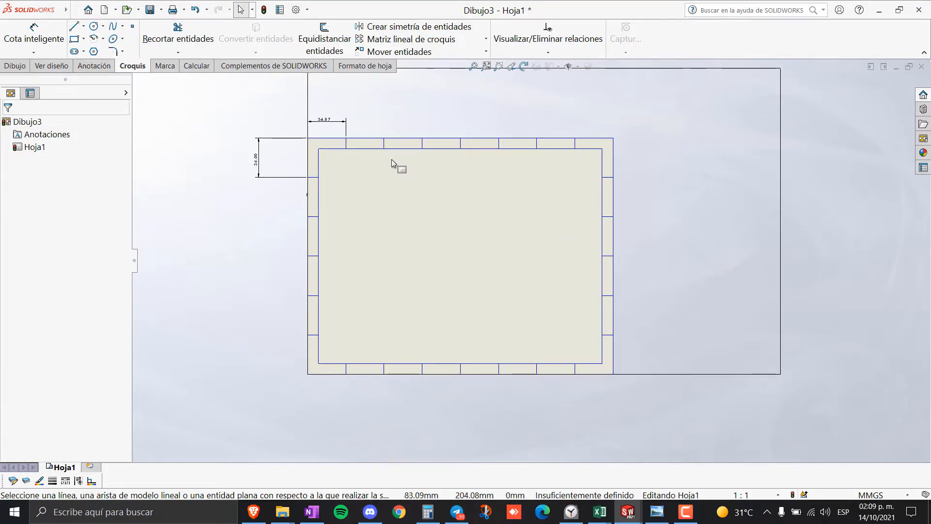
# - Try the sheet's context actions, enter sheet-format editing, then leave it
pyautogui.rightClick(411, 234)
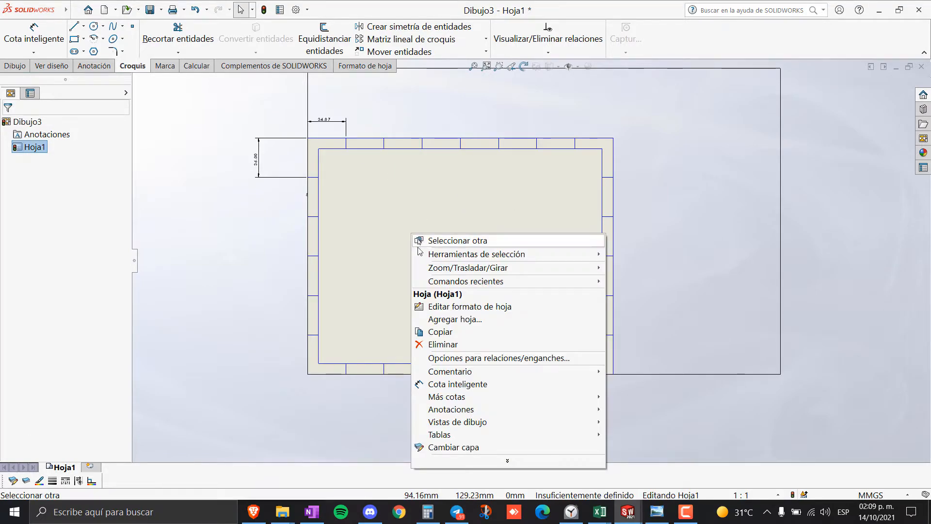
pyautogui.click(402, 215)
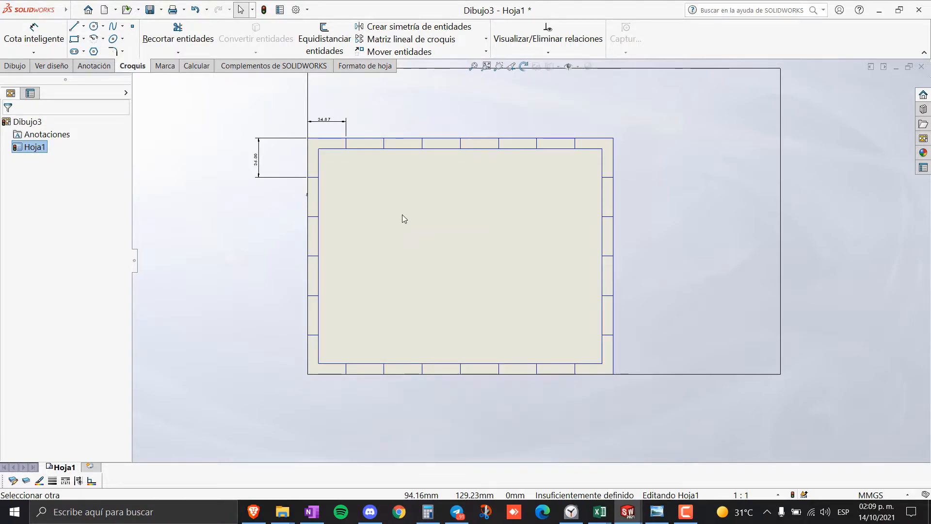
pyautogui.moveTo(652, 404); pyautogui.dragTo(274, 109)
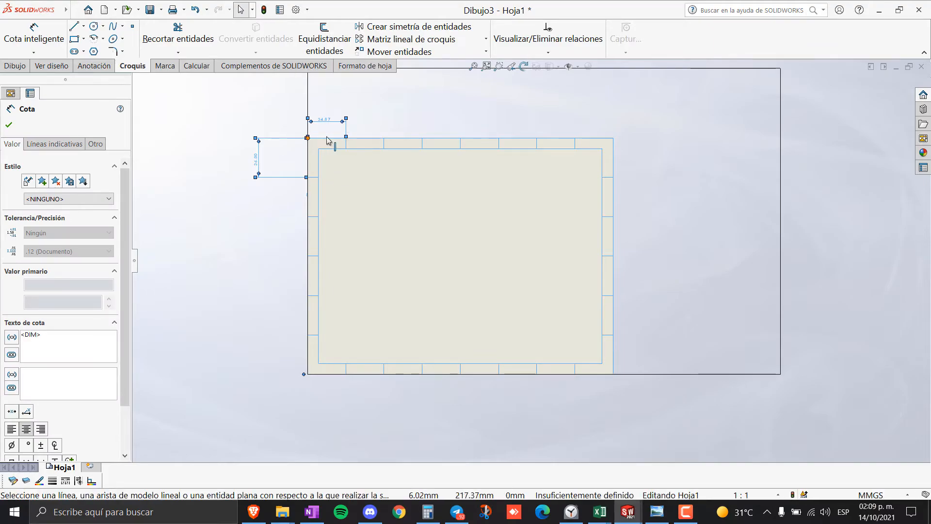
pyautogui.rightClick(397, 195)
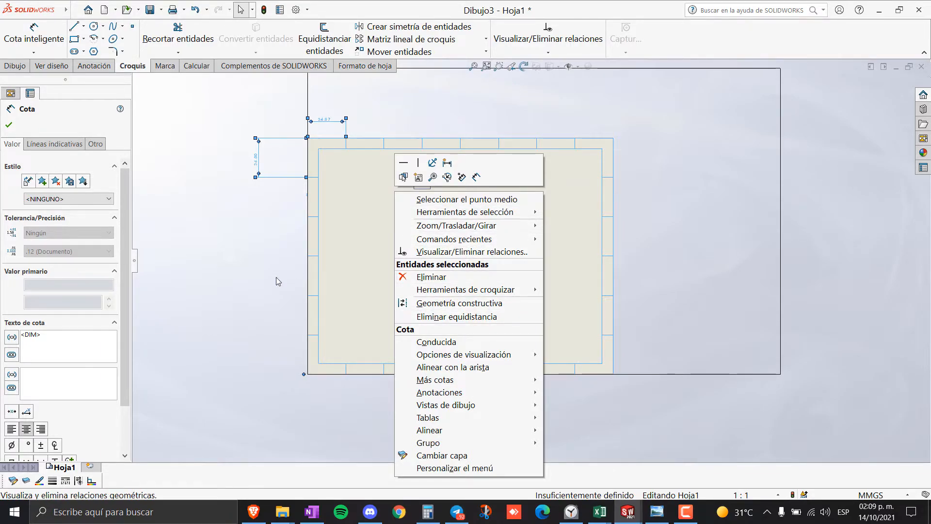
pyautogui.click(376, 247)
pyautogui.rightClick(397, 240)
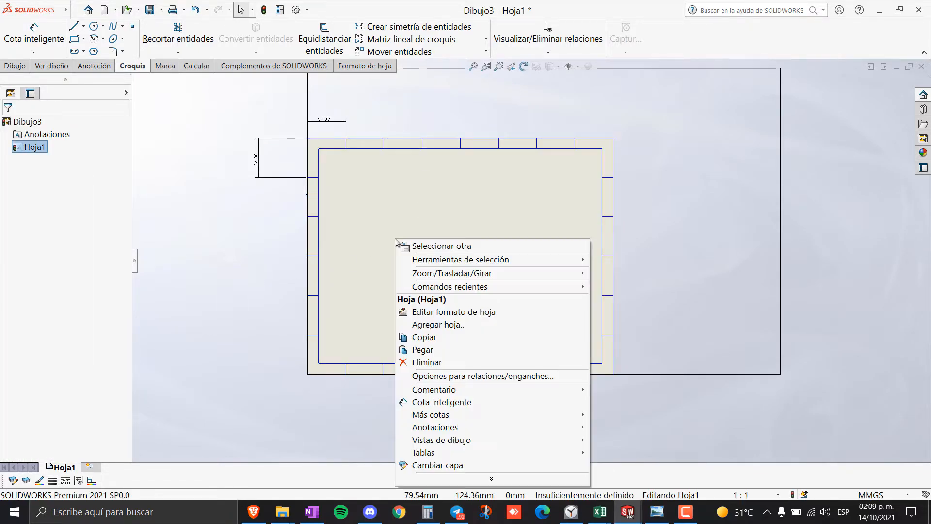
pyautogui.click(469, 312)
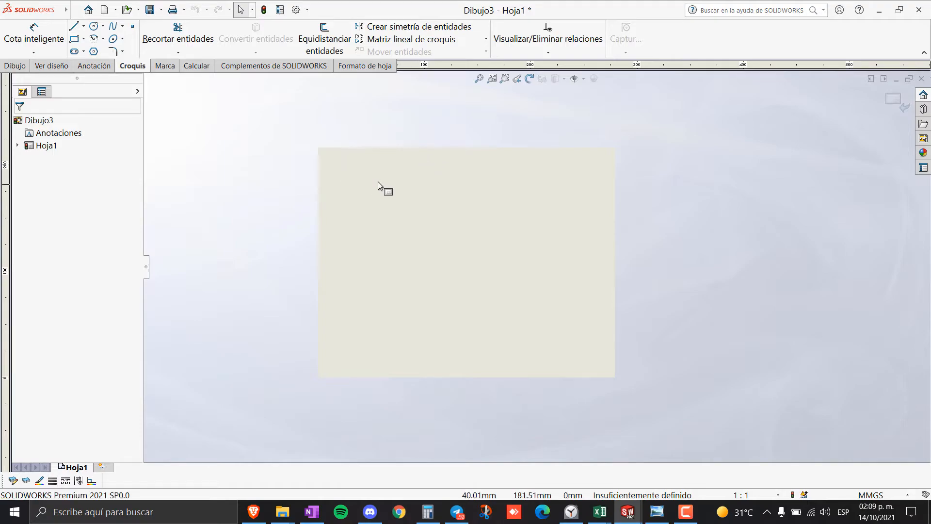
pyautogui.click(890, 104)
# - Select the sketched entities, then choose Editar formato de hoja again
pyautogui.moveTo(658, 425); pyautogui.dragTo(280, 115)
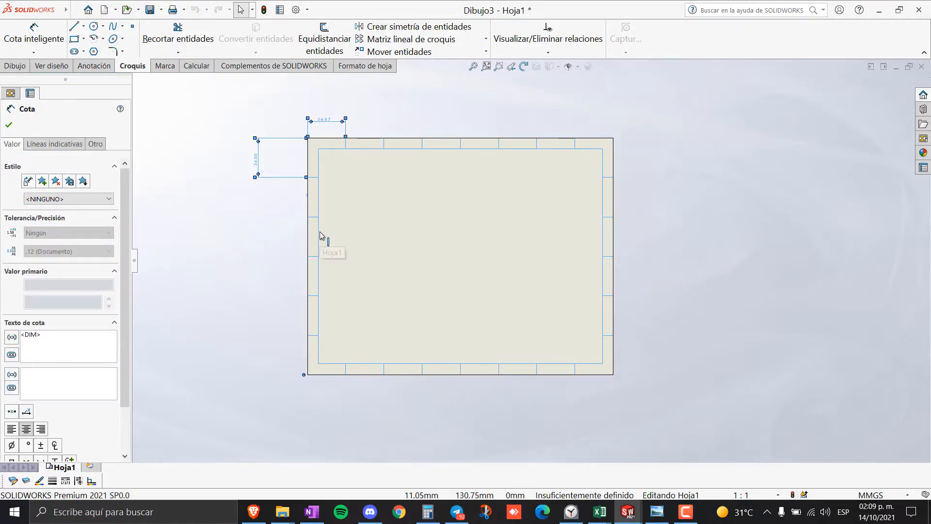
pyautogui.rightClick(470, 238)
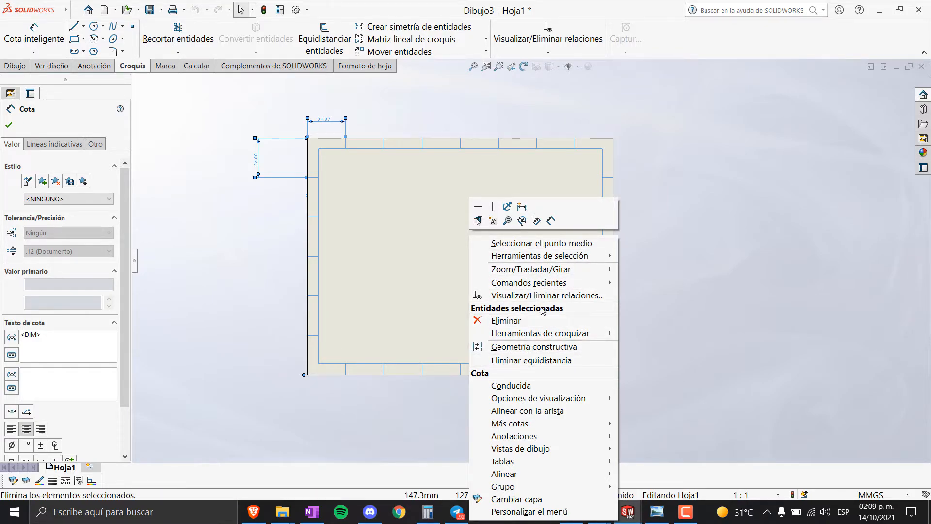
pyautogui.click(436, 246)
pyautogui.rightClick(458, 245)
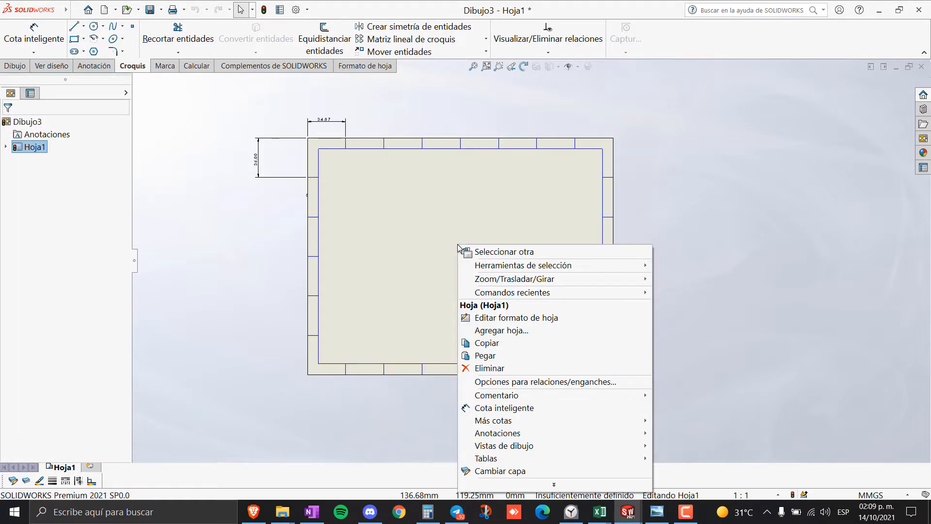
pyautogui.click(506, 319)
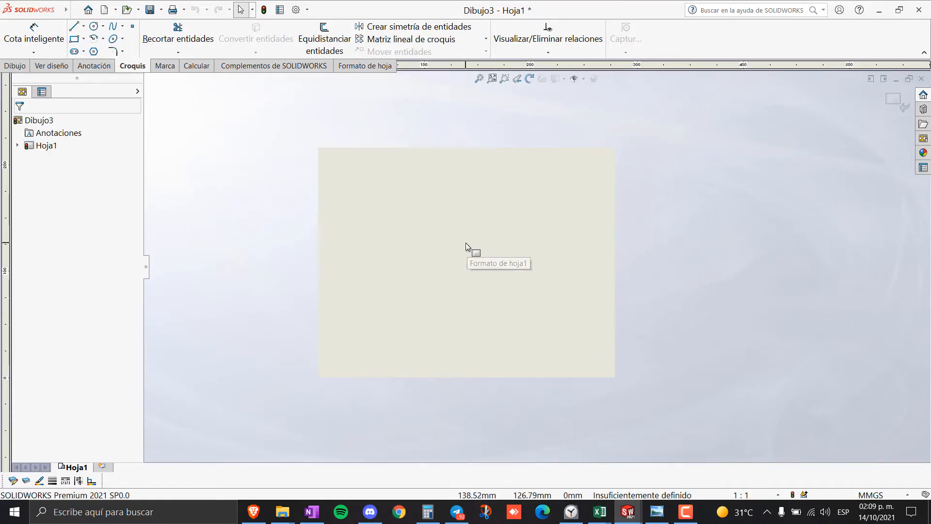
# - Shift the whole border drawing so the frame's corner aligns with the sheet's top-left corner
pyautogui.hotkey('ctrl', 'a')
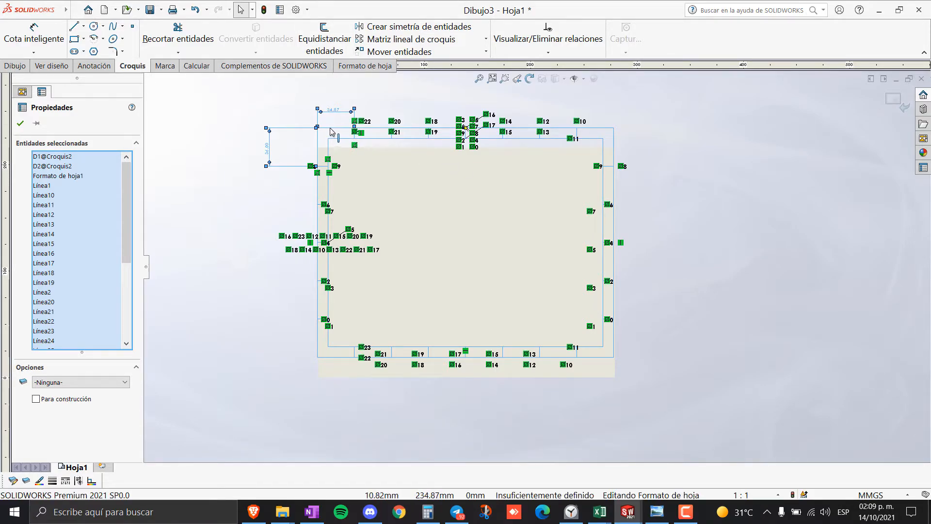
pyautogui.moveTo(331, 131); pyautogui.dragTo(333, 153)
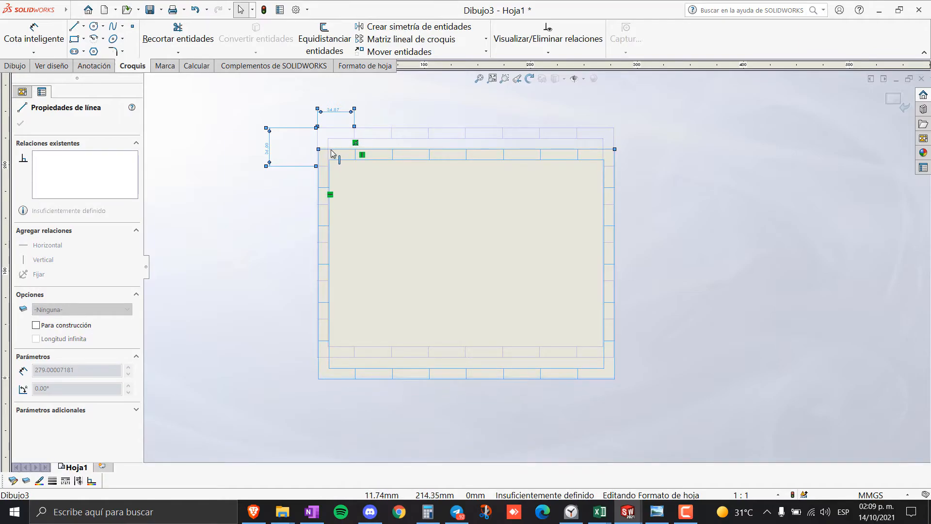
pyautogui.hotkey('ctrl', 'a')
pyautogui.scroll(-6, 381, 170)
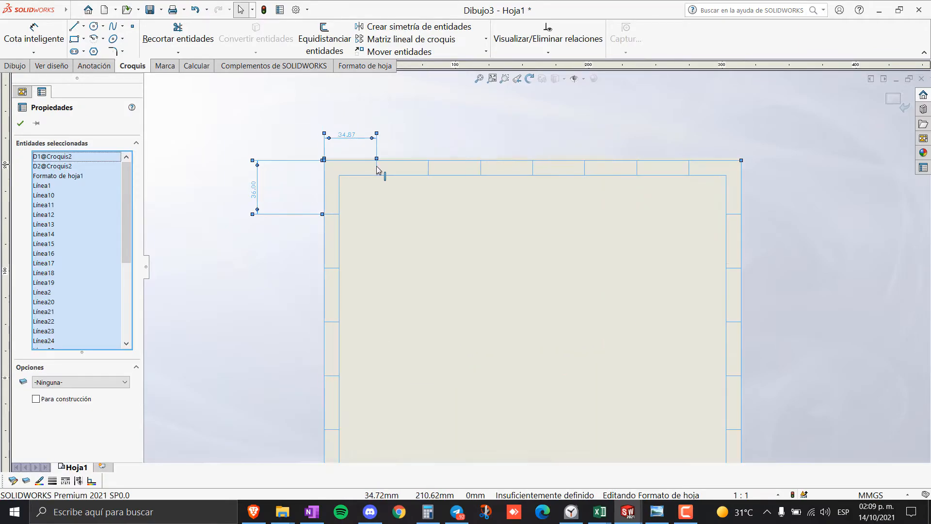
pyautogui.scroll(-8, 370, 185)
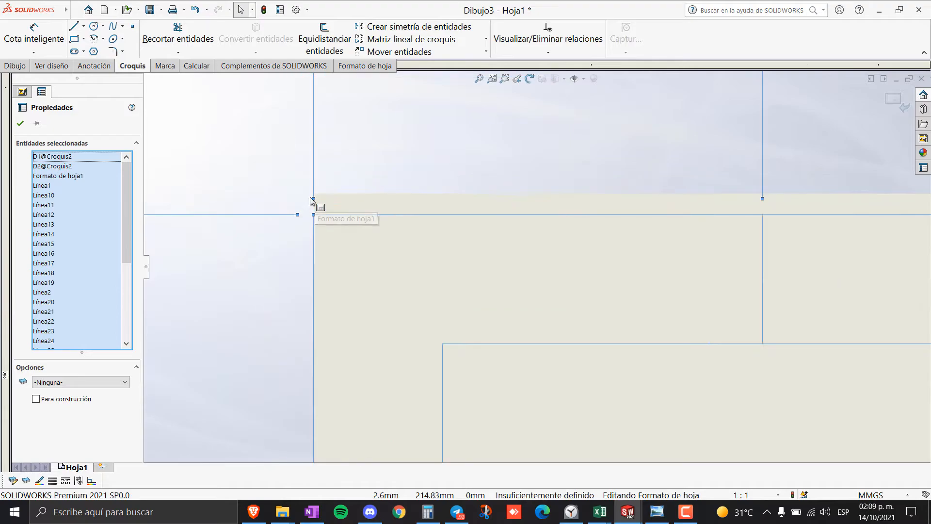
pyautogui.moveTo(434, 235); pyautogui.dragTo(436, 205)
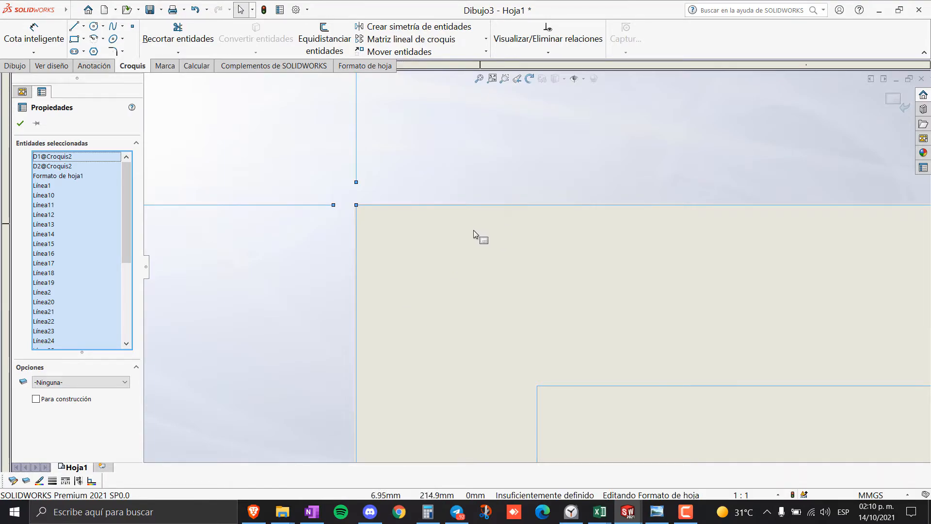
pyautogui.scroll(-15, 474, 230)
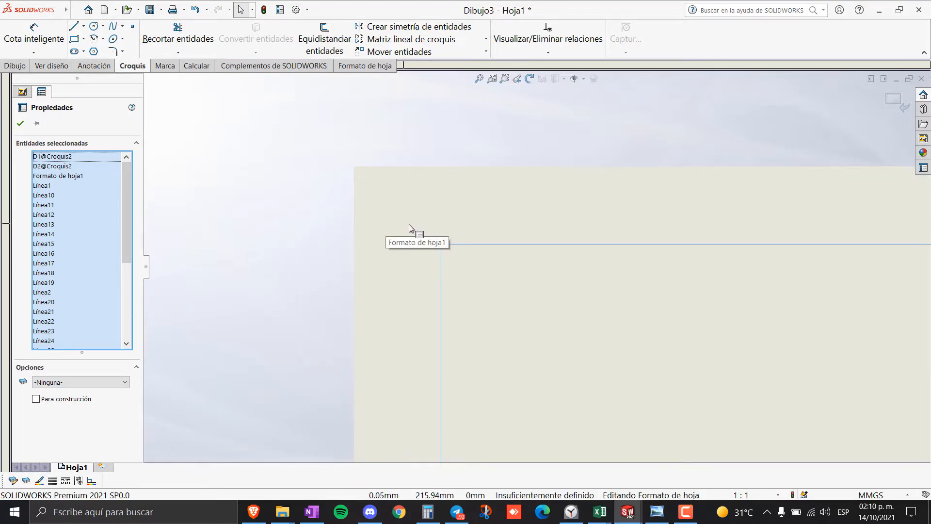
pyautogui.moveTo(487, 249); pyautogui.dragTo(401, 171)
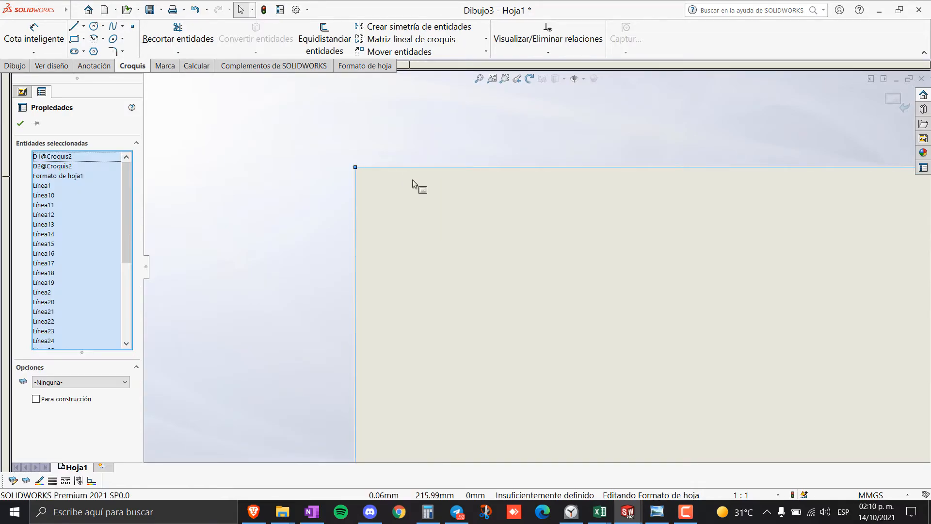
# - Display relations on the selected format entities, then clear the selection
pyautogui.scroll(15, 674, 350)
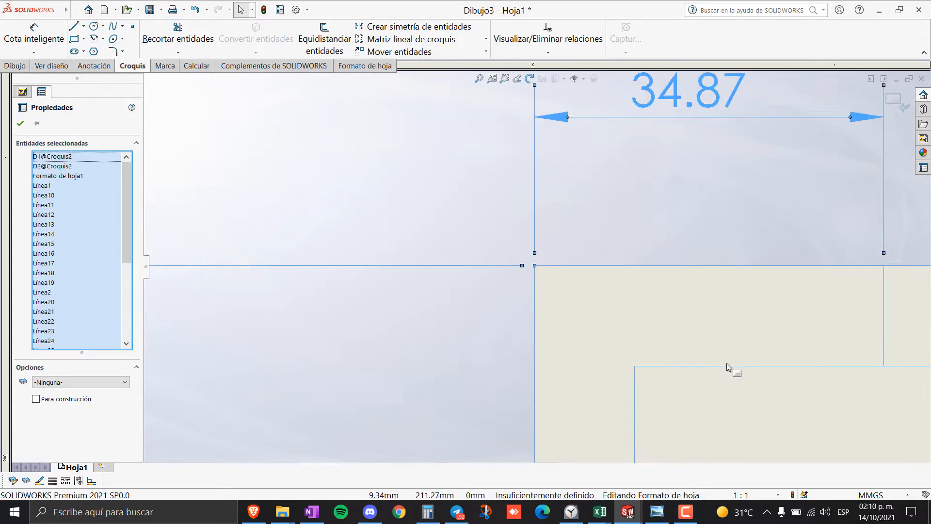
pyautogui.scroll(11, 713, 367)
pyautogui.scroll(-6, 712, 368)
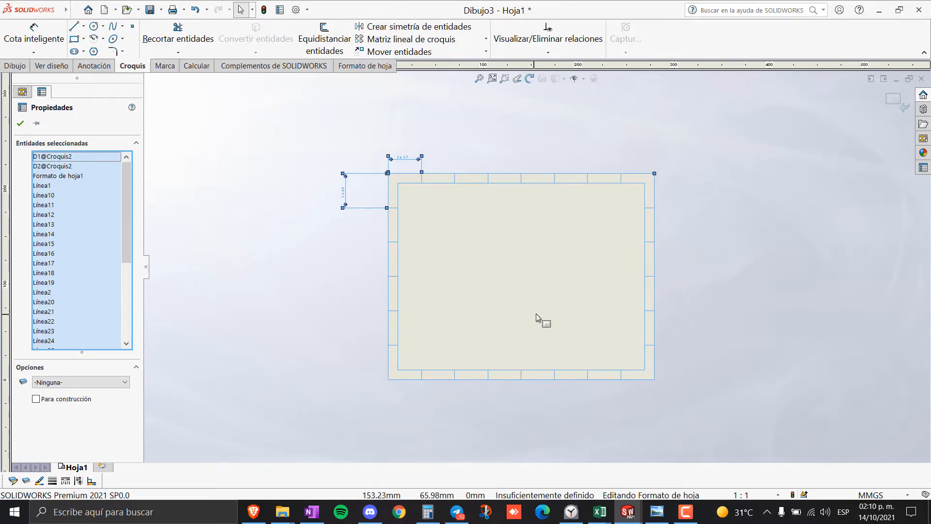
pyautogui.scroll(-2, 583, 271)
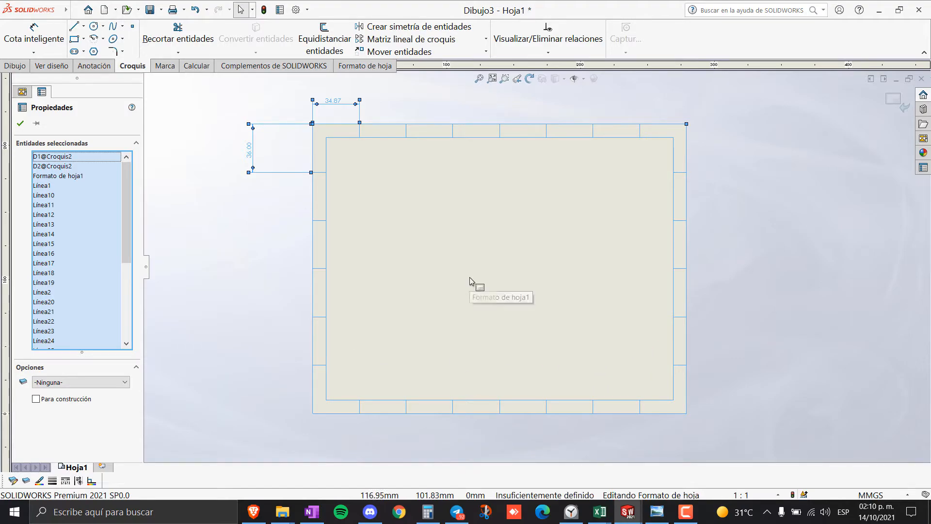
pyautogui.hotkey('ctrl', 'c')
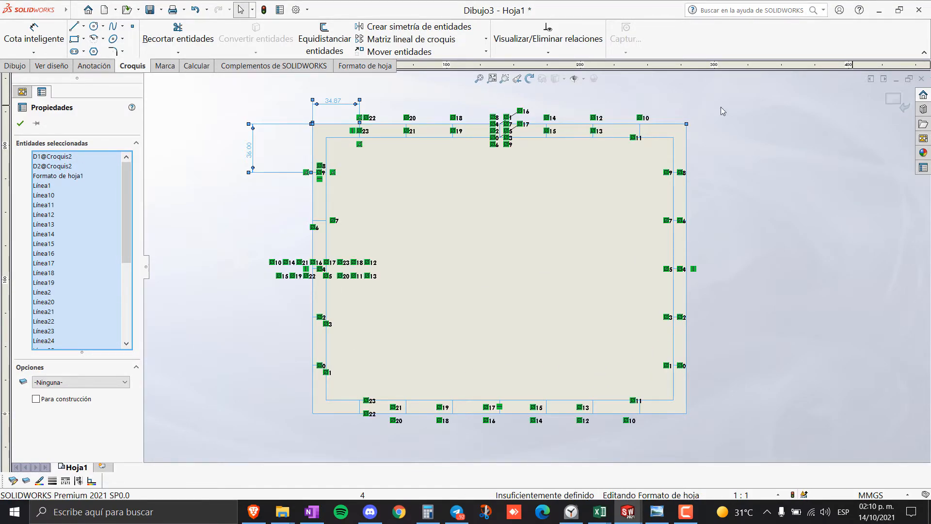
pyautogui.click(20, 125)
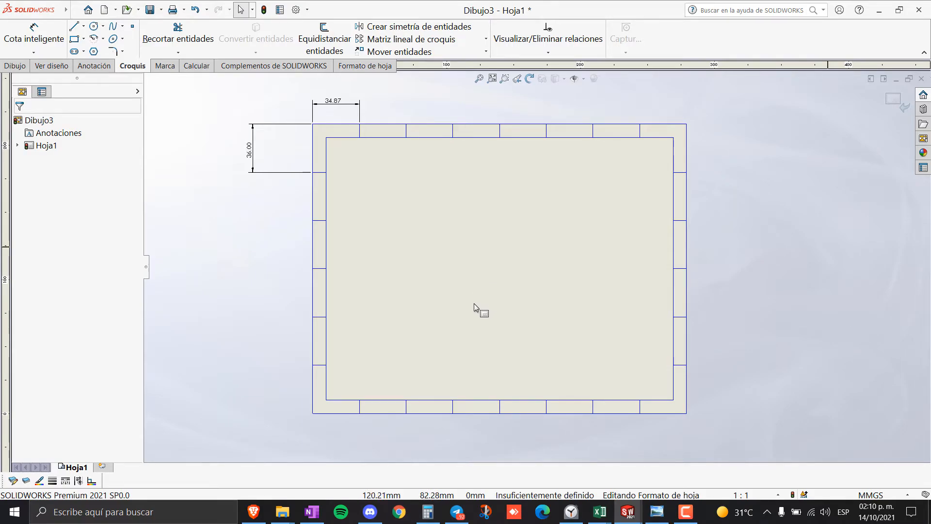
# - Exit sheet-format editing and select the two leftover dimensions on the sheet
pyautogui.click(893, 101)
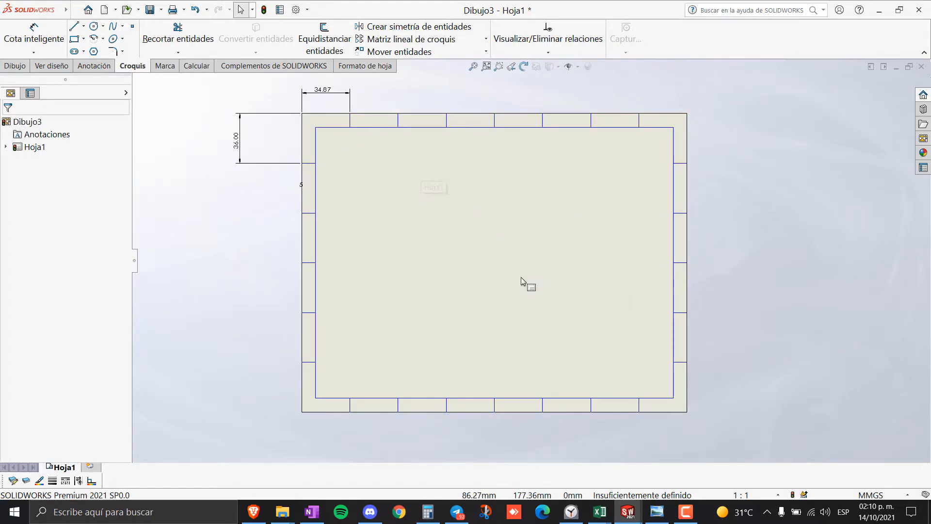
pyautogui.moveTo(733, 447)
pyautogui.mouseDown()
pyautogui.moveTo(325, 119)
pyautogui.moveTo(208, 81)
pyautogui.mouseUp()
pyautogui.press('Escape')
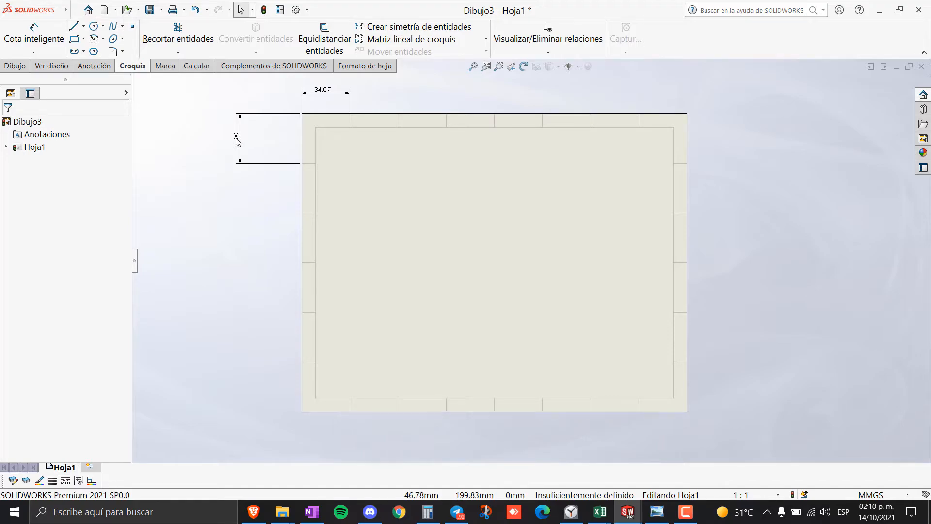
pyautogui.moveTo(230, 182); pyautogui.dragTo(391, 85)
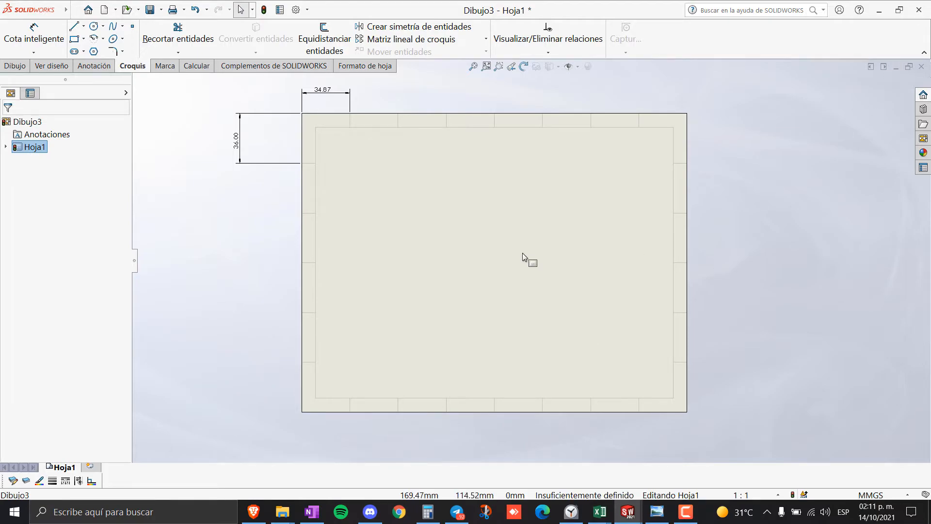
# - Return to Editar formato de hoja and delete the 36.00 and 34.87 dimensions
pyautogui.rightClick(497, 203)
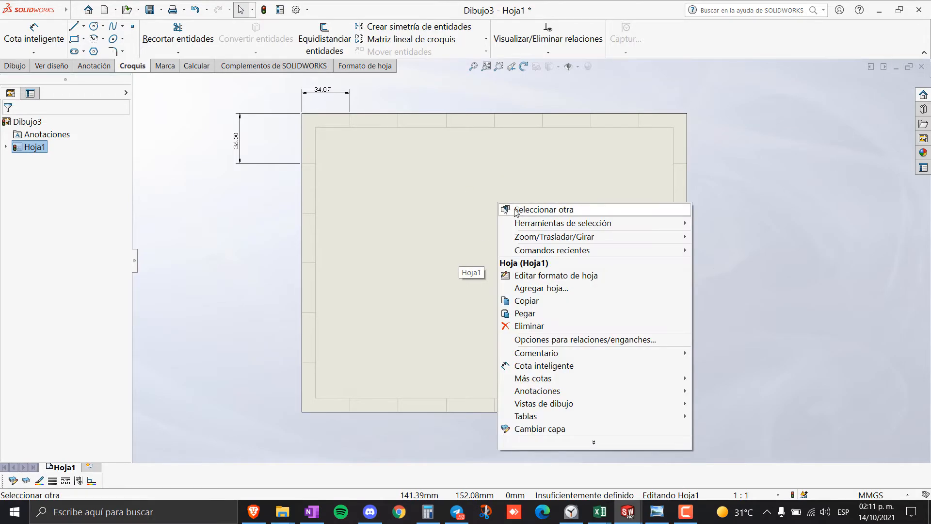
pyautogui.click(556, 275)
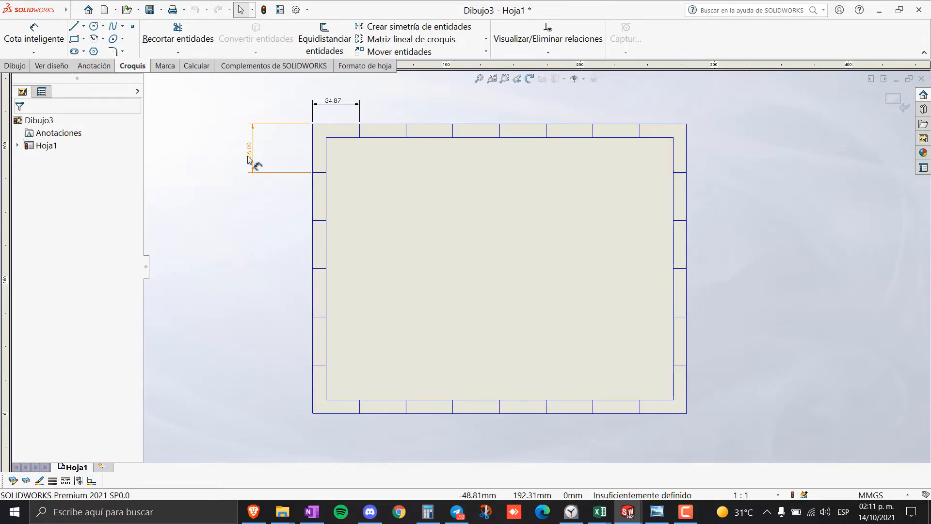
pyautogui.click(249, 160)
pyautogui.press('Delete')
pyautogui.click(335, 101)
pyautogui.press('Delete')
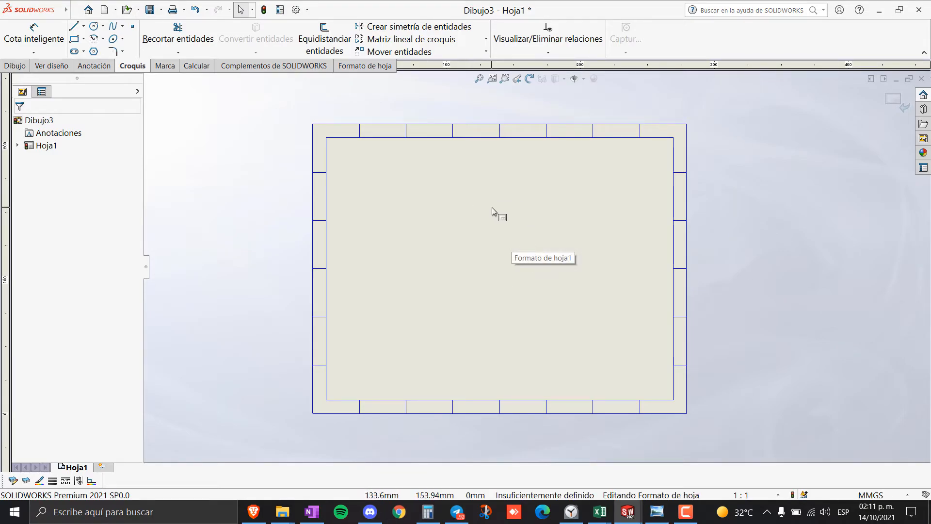
# - Draw a horizontal line across the frame from its left edge to its right edge
pyautogui.scroll(-1, 612, 327)
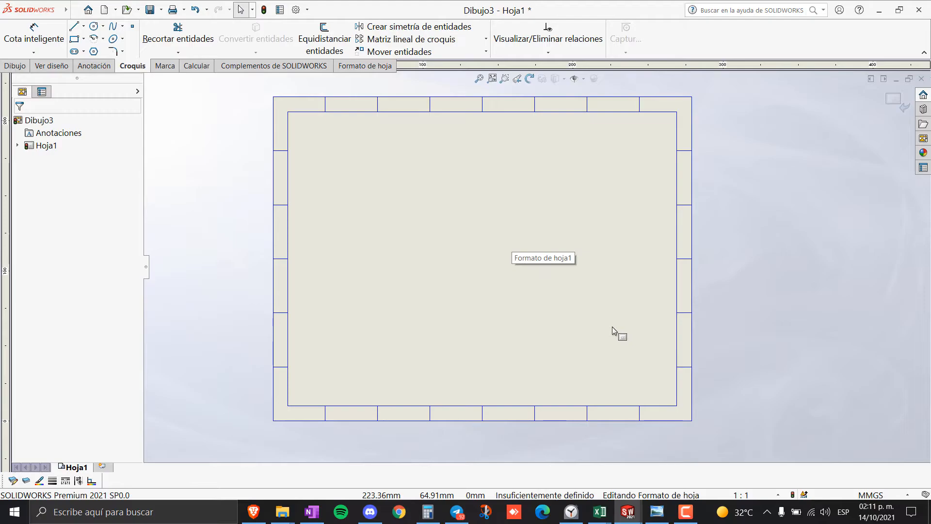
pyautogui.scroll(-1, 612, 327)
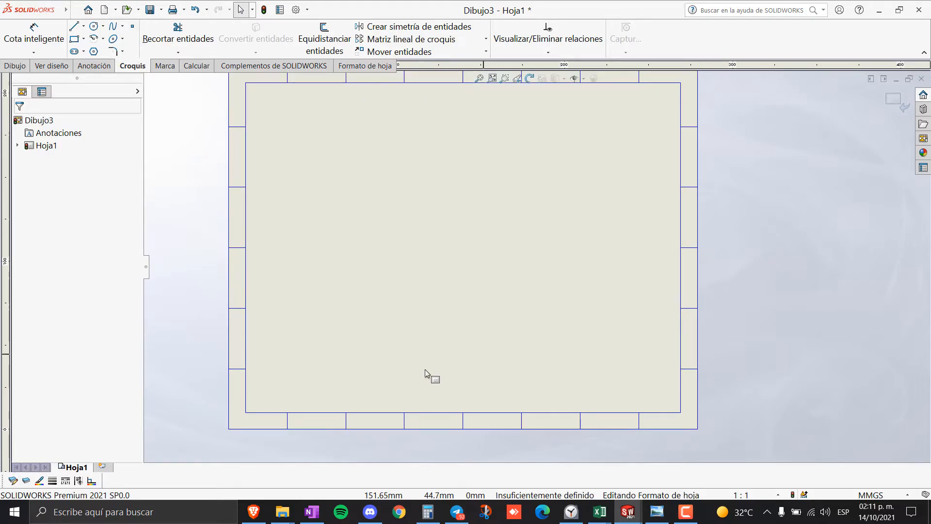
pyautogui.scroll(-2, 380, 381)
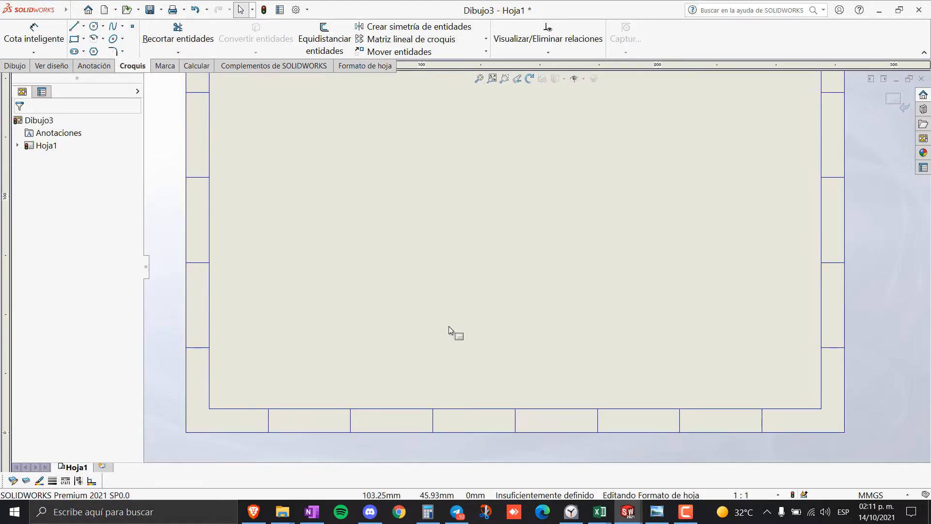
pyautogui.click(74, 26)
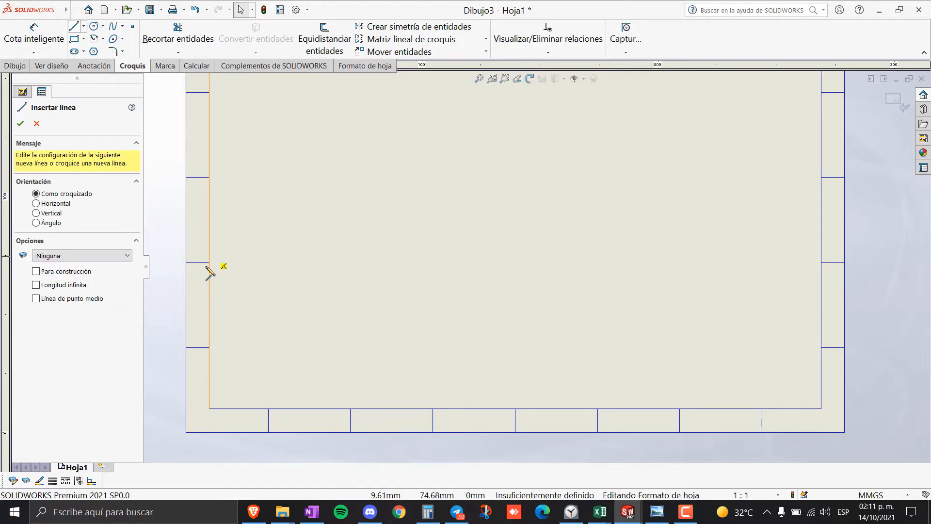
pyautogui.click(209, 315)
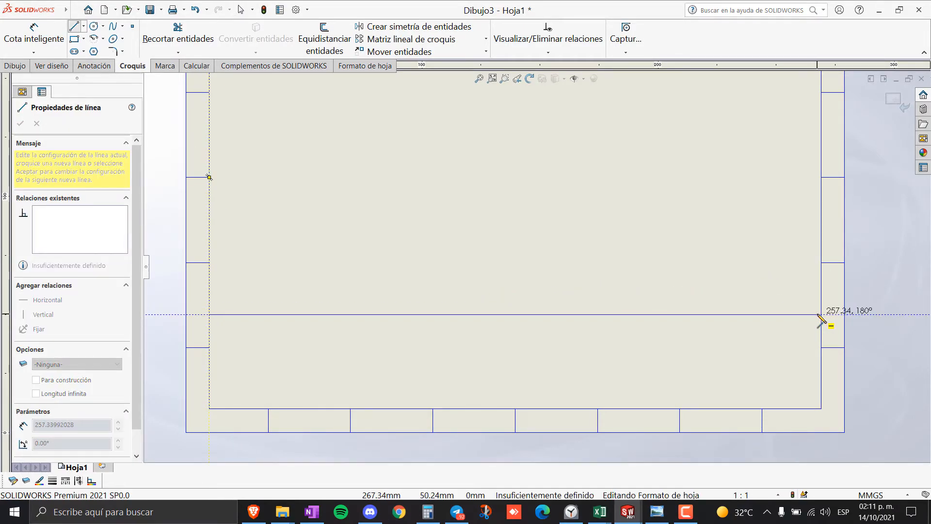
pyautogui.click(820, 314)
pyautogui.press('Escape')
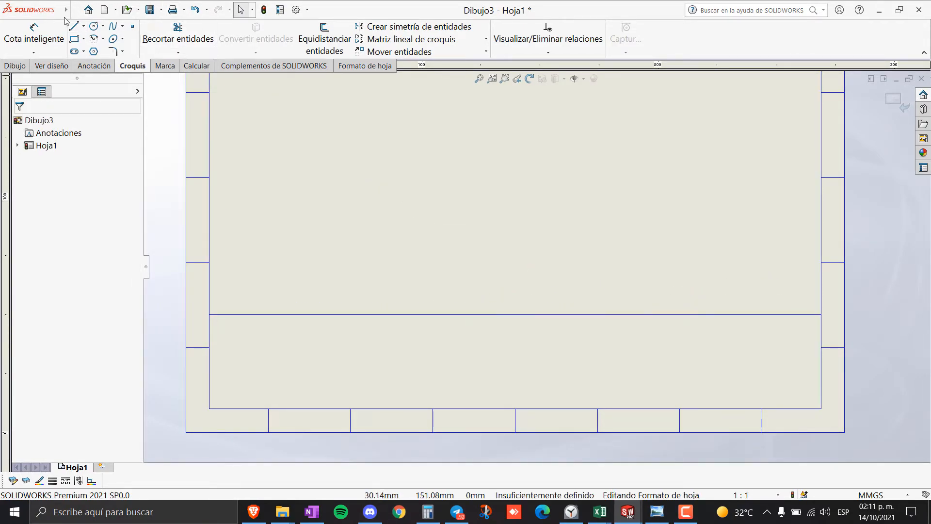
# - Dimension the new line 30 mm above the frame's bottom edge
pyautogui.click(33, 34)
pyautogui.click(343, 409)
pyautogui.click(368, 315)
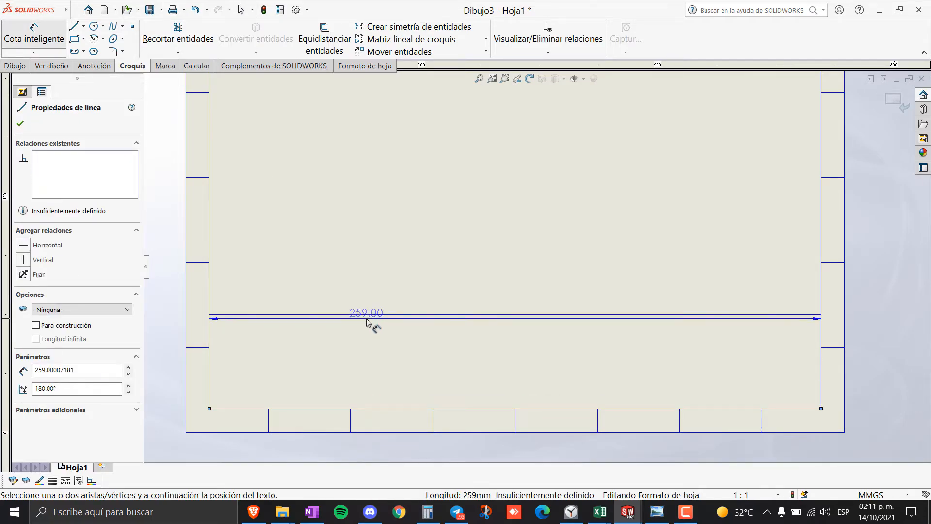
pyautogui.click(171, 360)
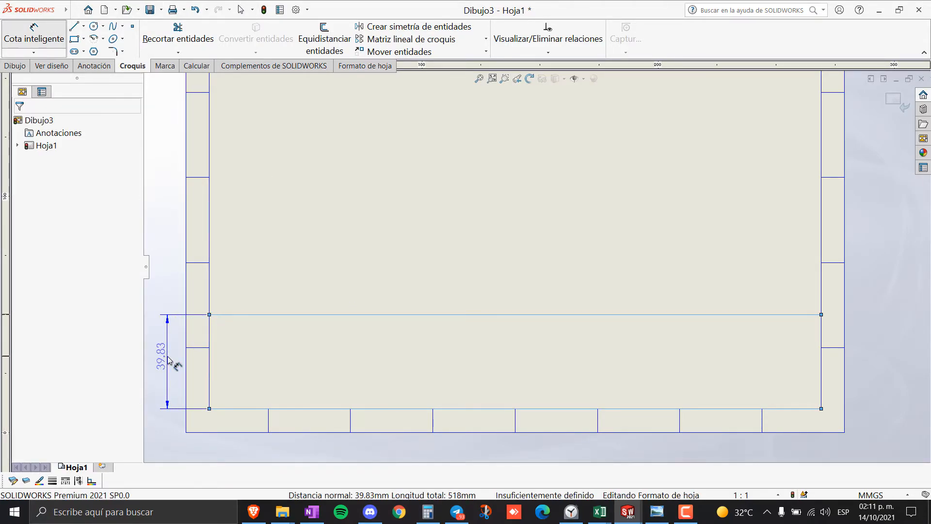
pyautogui.write('30')
pyautogui.press('Return')
pyautogui.press('Escape')
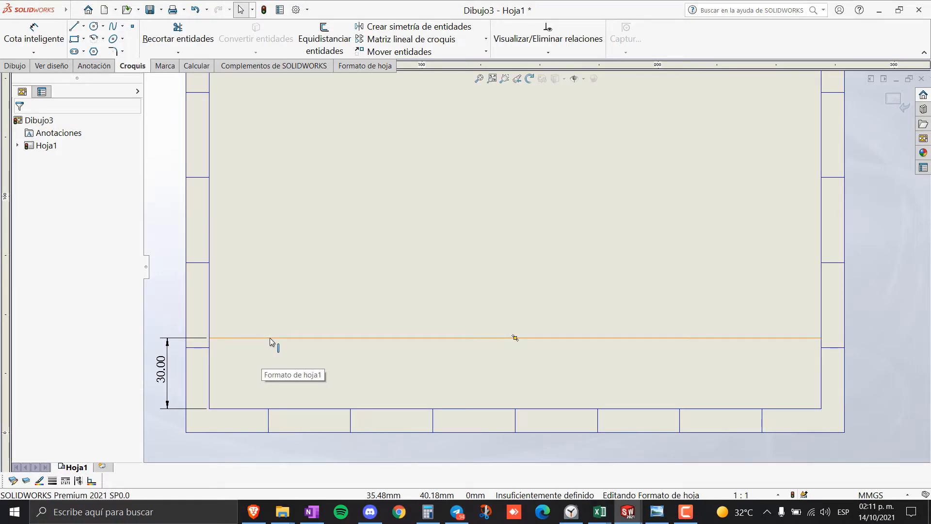
# - Offset the line downward 10 mm twice to create two more title-block lines
pyautogui.click(270, 338)
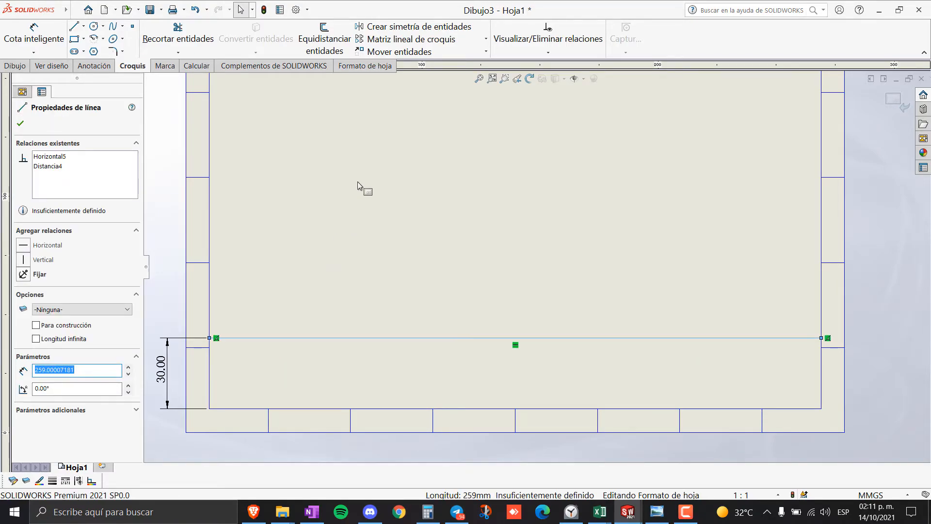
pyautogui.click(336, 52)
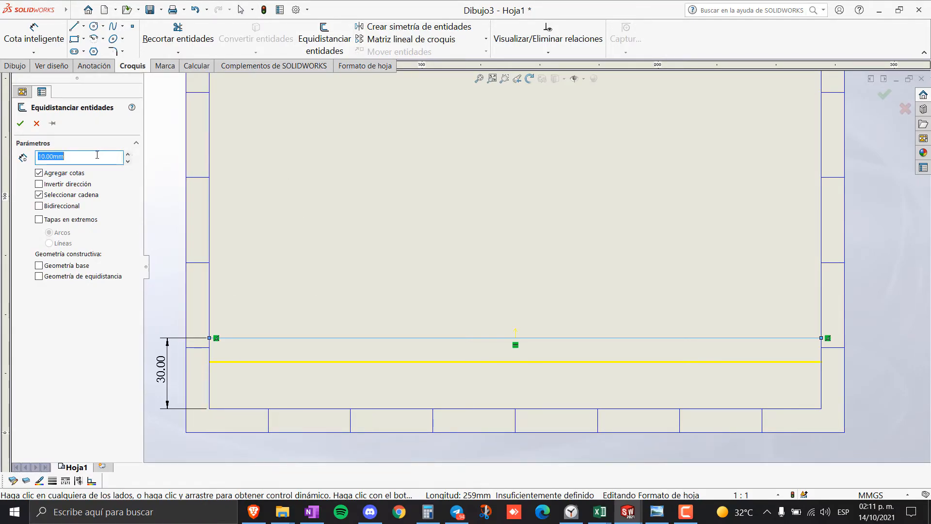
pyautogui.click(21, 126)
pyautogui.click(316, 362)
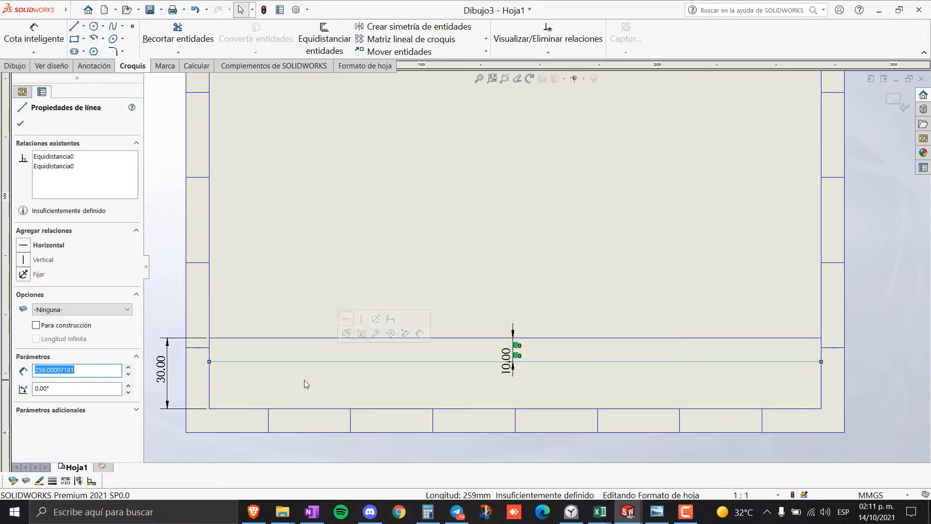
pyautogui.click(313, 43)
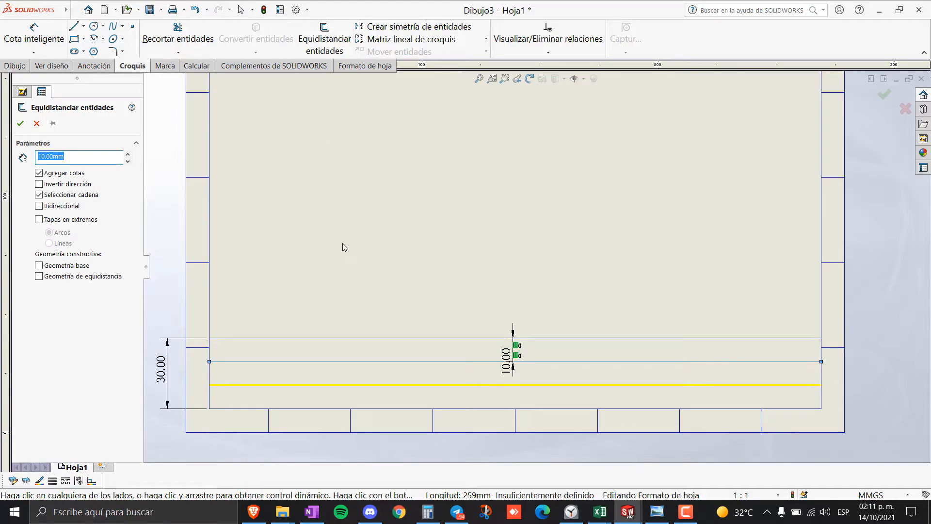
pyautogui.click(19, 124)
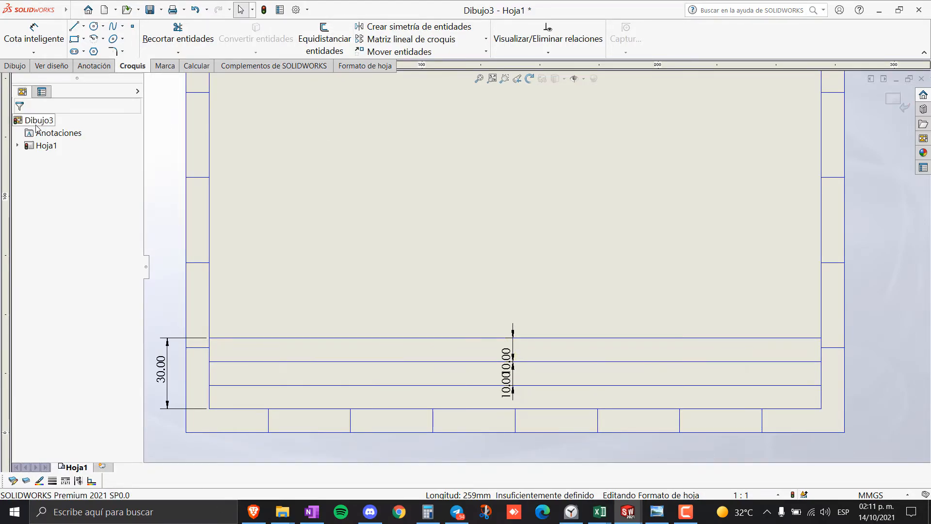
# - Delete the two 10.00 and the 30.00 dimensions, then bring up the title-block reference image
pyautogui.click(513, 387)
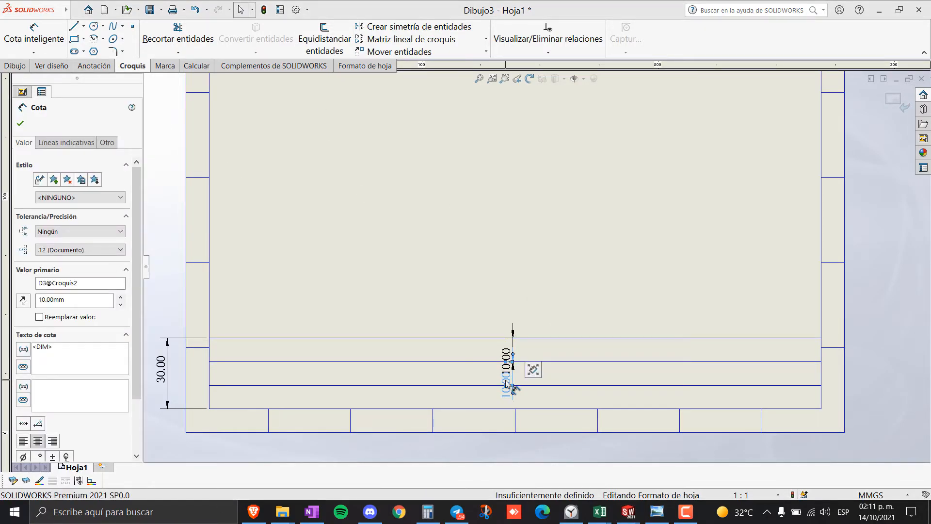
pyautogui.press('Delete')
pyautogui.click(517, 363)
pyautogui.press('Delete')
pyautogui.click(166, 376)
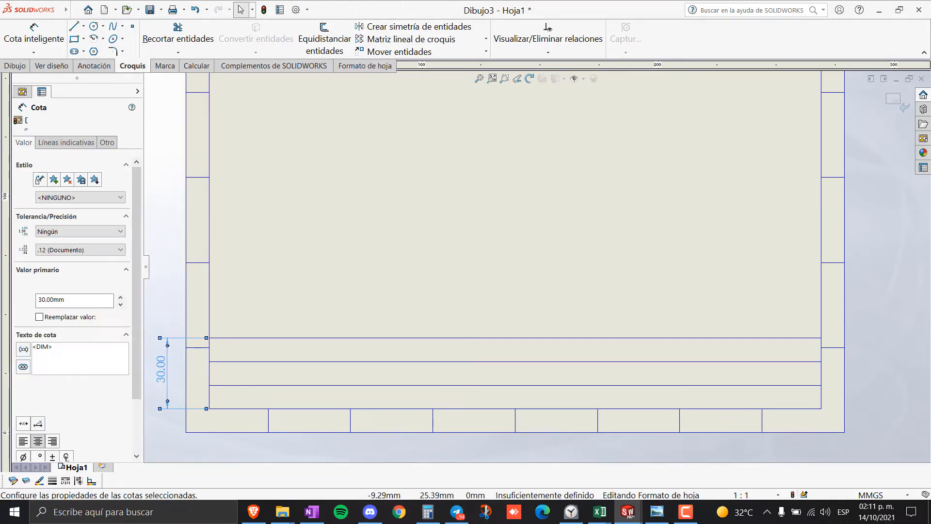
pyautogui.press('Delete')
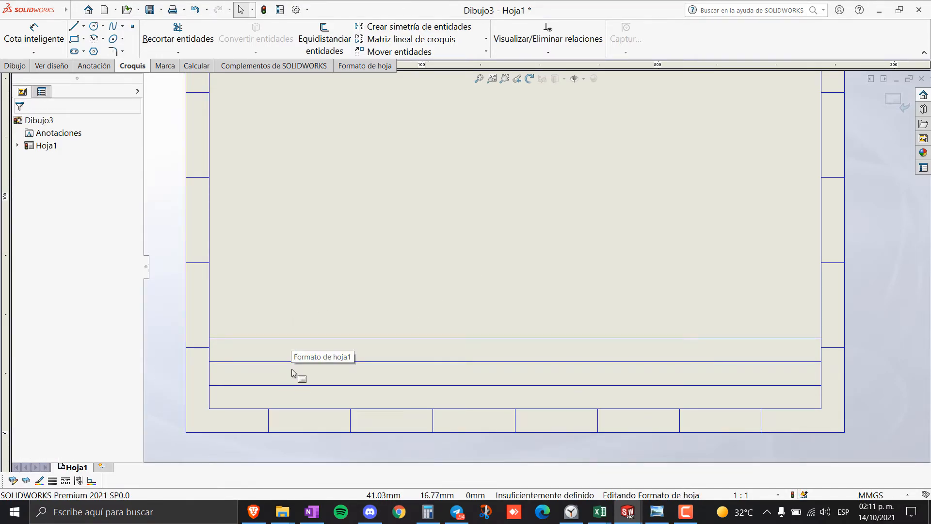
pyautogui.hotkey('alt', 'Tab')
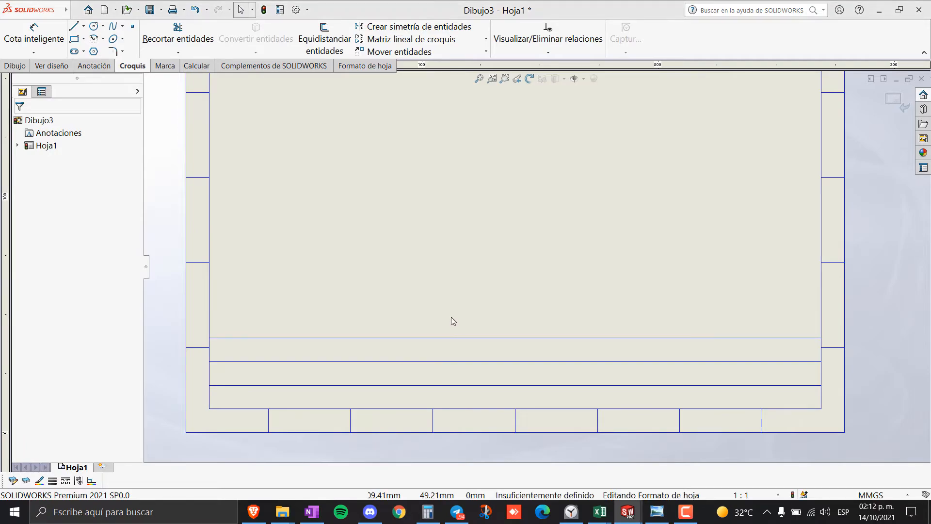
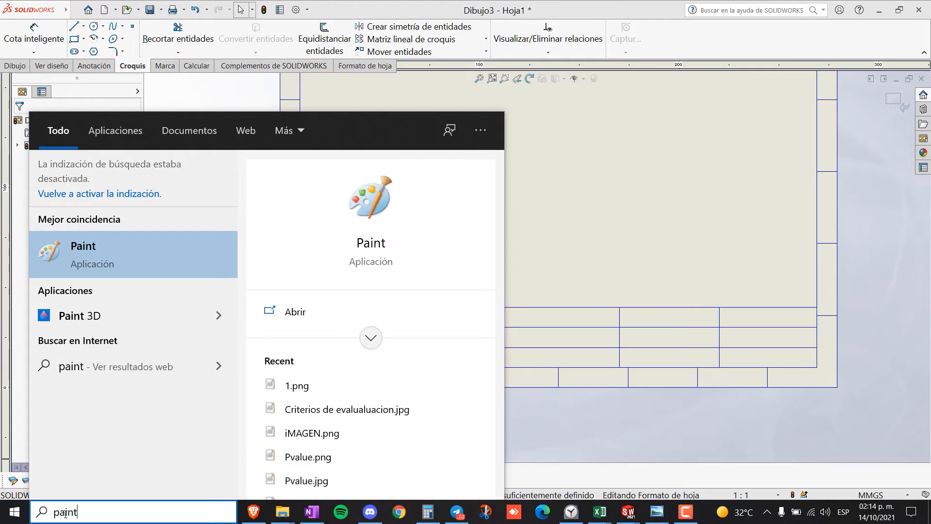
# - Open Paint, undo the stray dots, and close it without saving (No guardar)
pyautogui.click(135, 254)
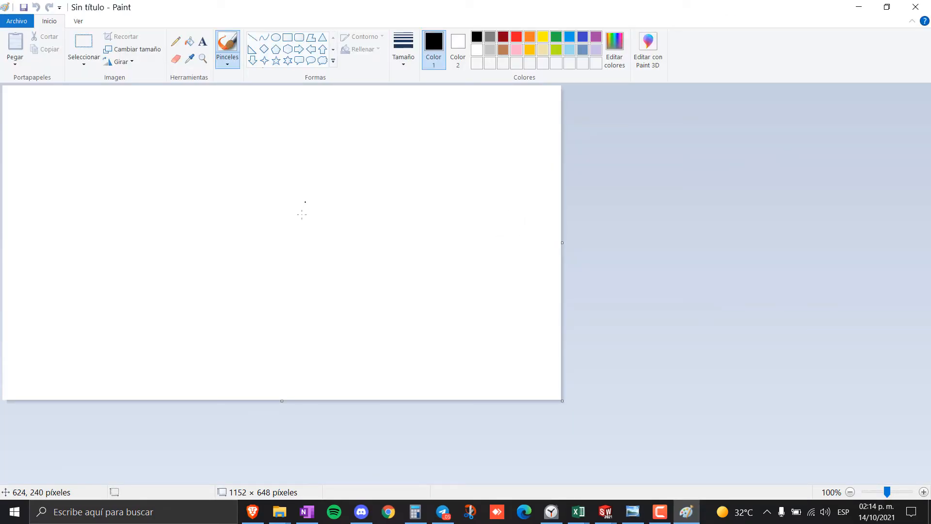
pyautogui.hotkey('ctrl', 'z')
pyautogui.click(279, 512)
pyautogui.click(442, 356)
pyautogui.hotkey('alt', 'F4')
pyautogui.click(489, 260)
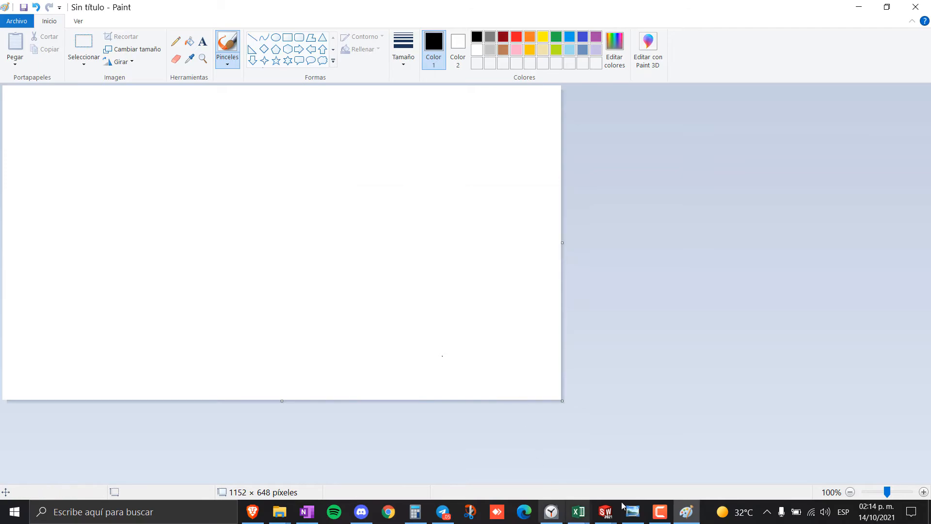
# - Switch to the File Explorer window showing the CETIS 69 folder on drive D
pyautogui.click(634, 517)
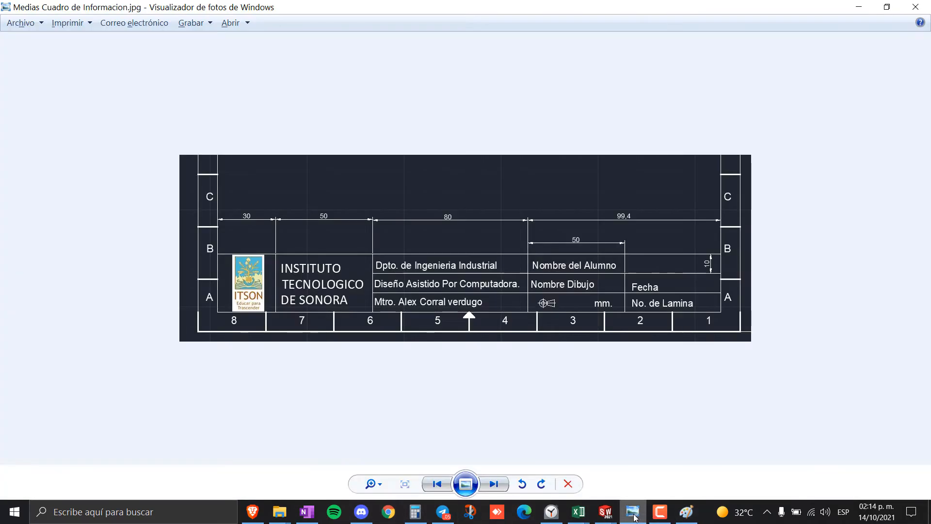
pyautogui.click(633, 517)
pyautogui.moveTo(280, 512)
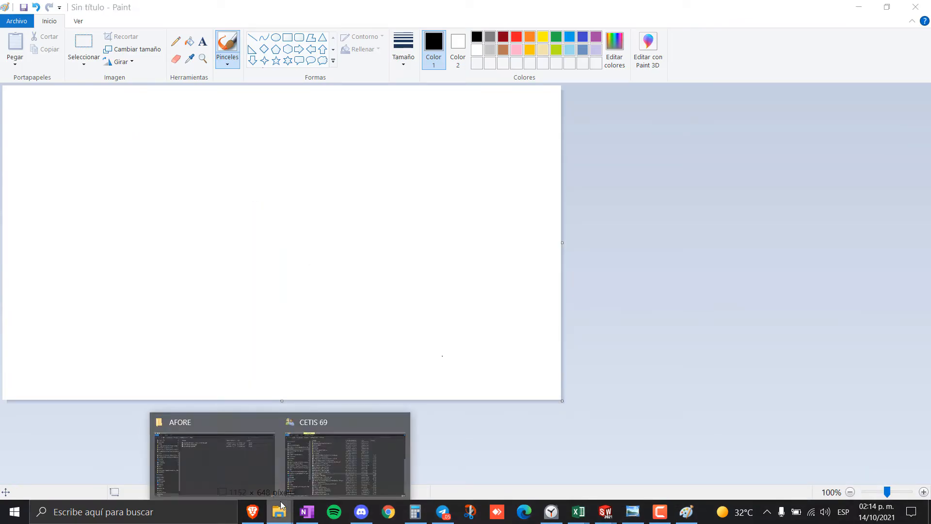
pyautogui.click(231, 447)
pyautogui.click(279, 513)
pyautogui.click(341, 448)
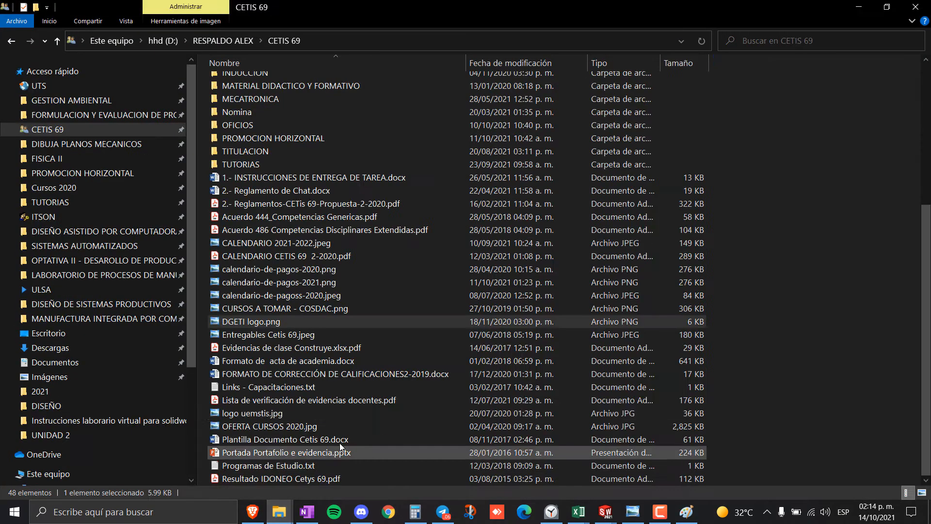
# - Open DGETI logo.png in Photo Viewer and snip a rectangle around the logo
pyautogui.doubleClick(269, 321)
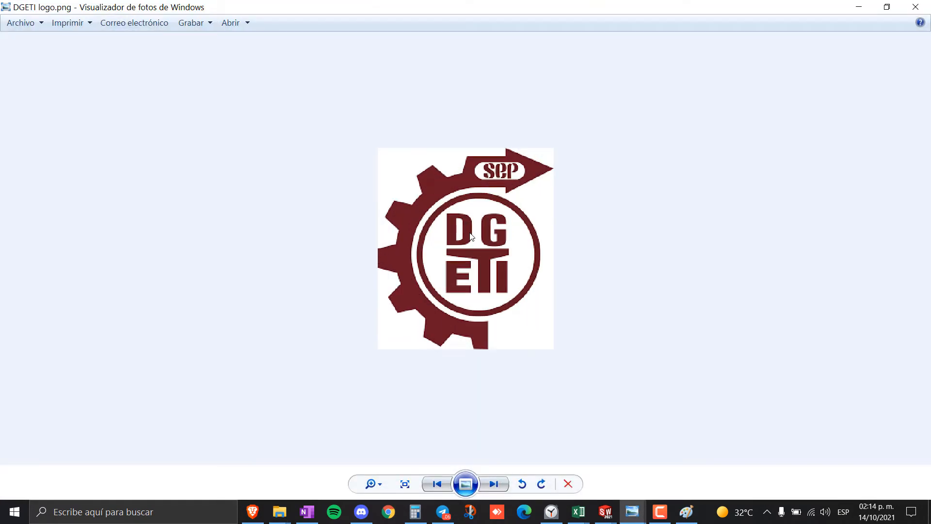
pyautogui.click(470, 512)
pyautogui.click(37, 31)
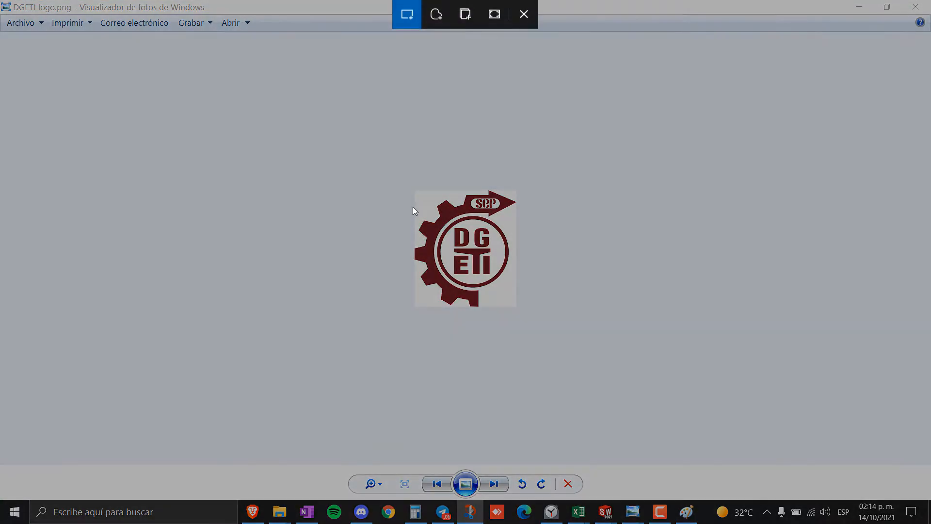
pyautogui.moveTo(416, 190); pyautogui.dragTo(516, 307)
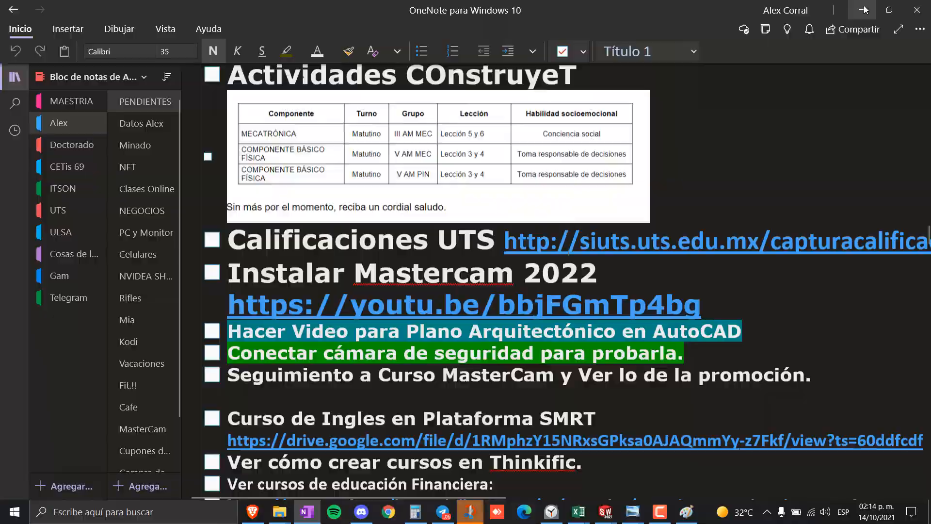
# - Return to the SOLIDWORKS drawing Dibujo3
pyautogui.click(863, 10)
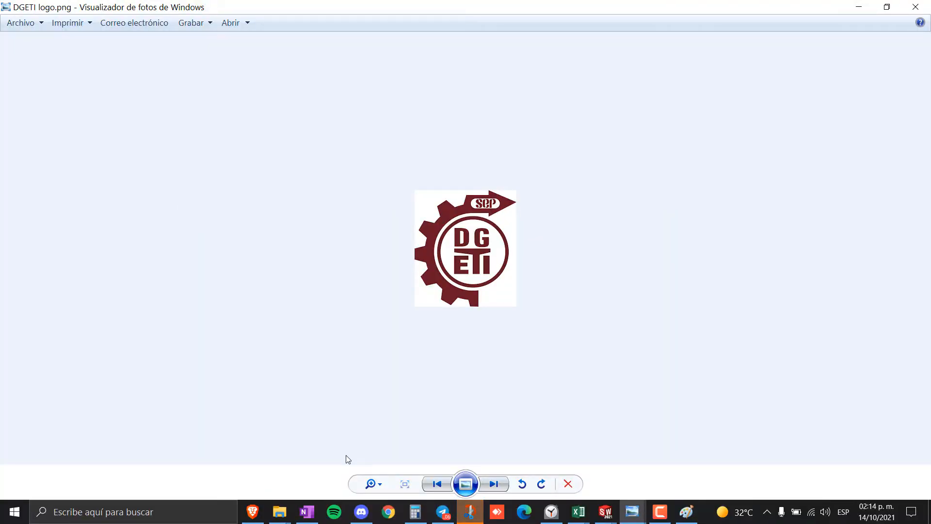
pyautogui.click(605, 512)
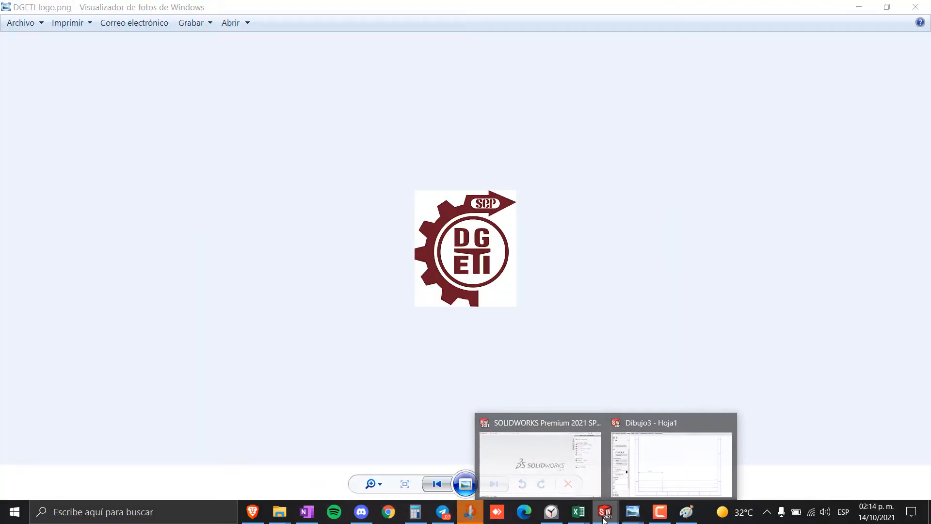
pyautogui.click(618, 473)
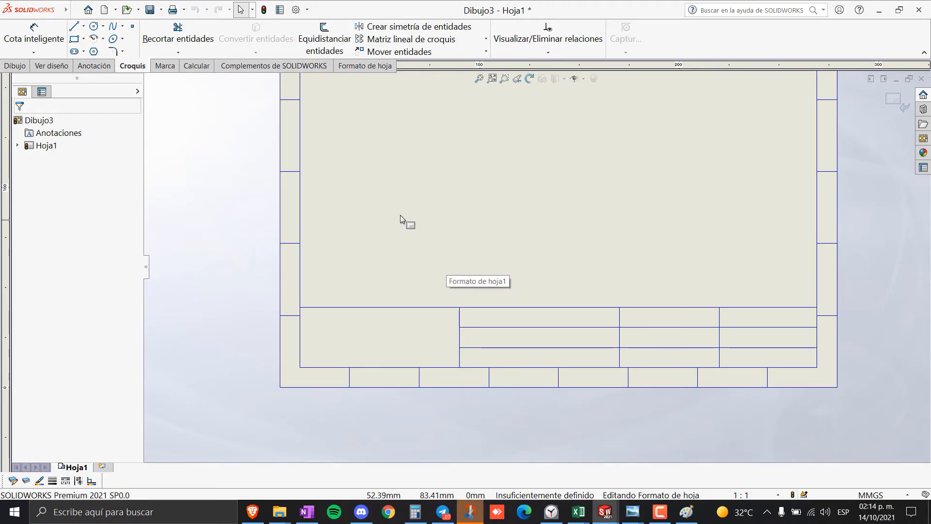
# - Drag the pasted DGETI logo onto the sheet and down toward the title block
pyautogui.scroll(-4, 509, 214)
pyautogui.scroll(2, 373, 202)
pyautogui.scroll(3, 339, 204)
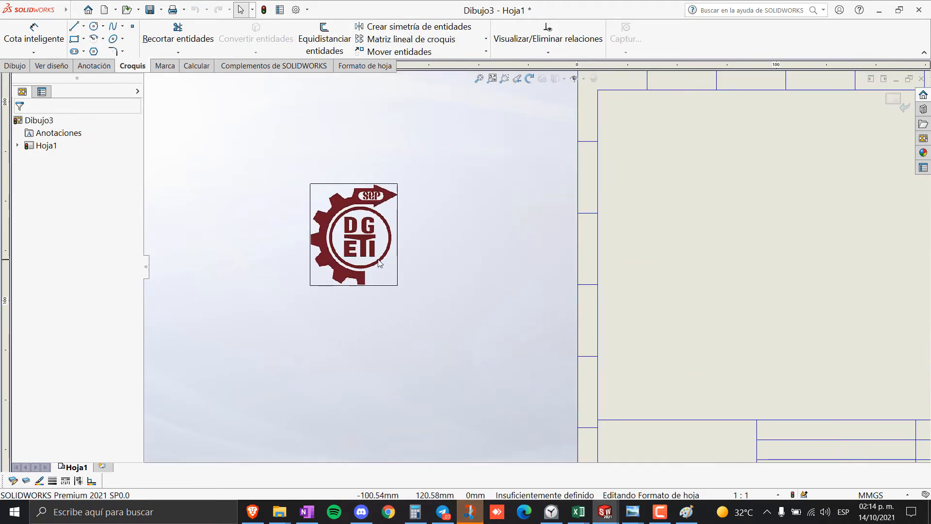
pyautogui.moveTo(362, 249); pyautogui.dragTo(709, 266)
pyautogui.scroll(-3, 699, 281)
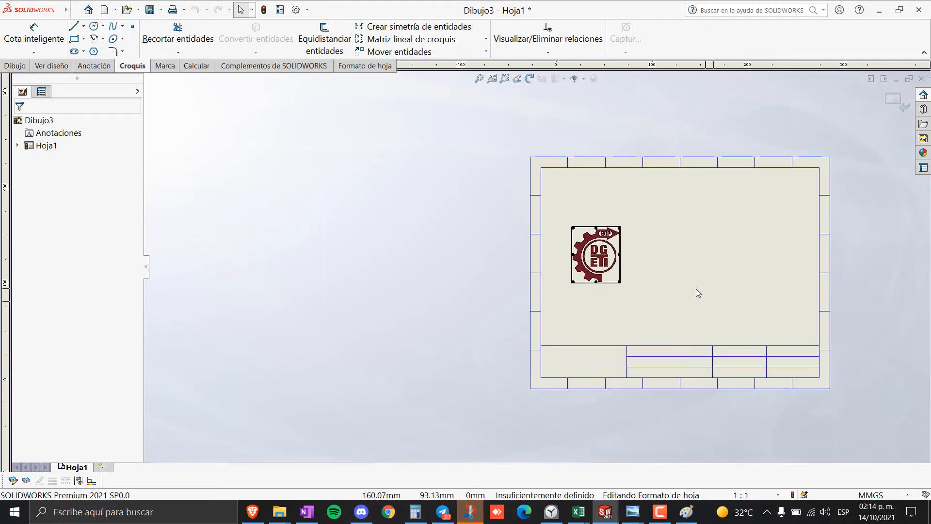
pyautogui.scroll(3, 697, 291)
pyautogui.moveTo(523, 257); pyautogui.dragTo(492, 364)
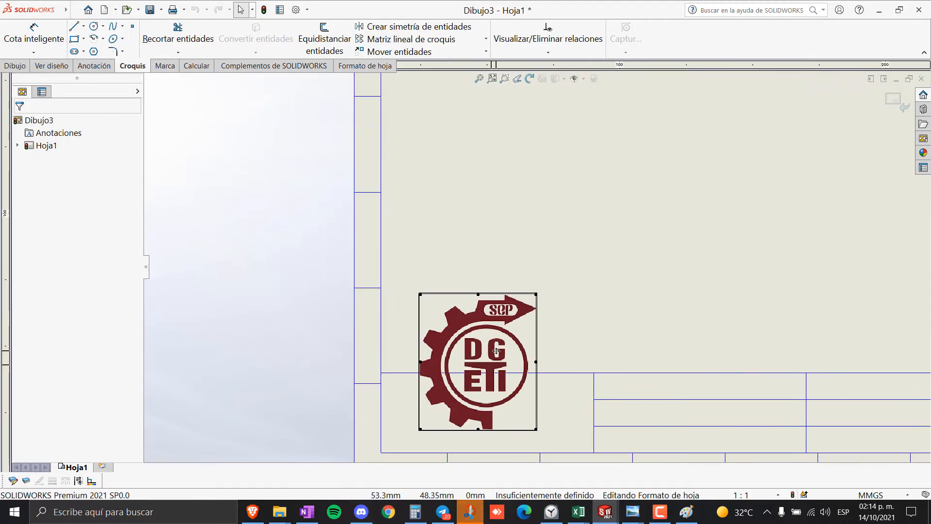
# - Shrink the logo and fit it into the title block's leftmost cell
pyautogui.scroll(-3, 548, 267)
pyautogui.scroll(4, 589, 197)
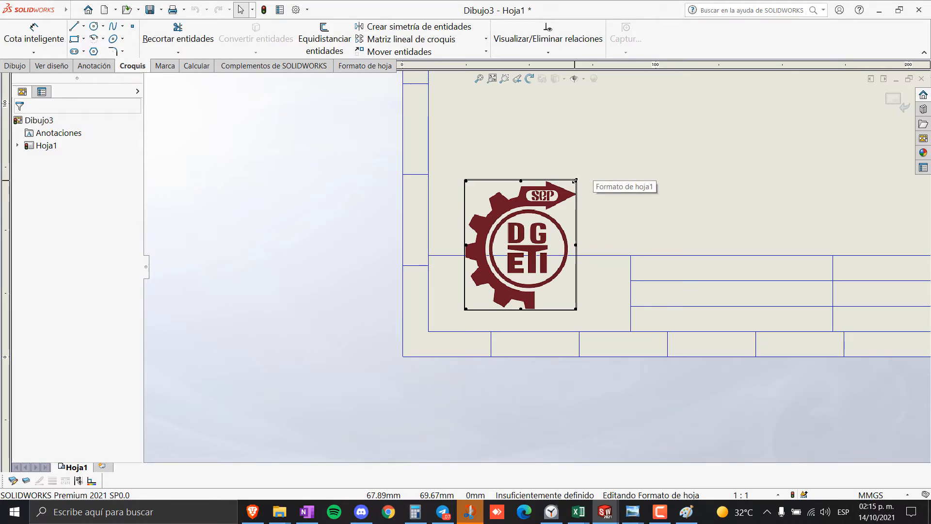
pyautogui.moveTo(575, 180); pyautogui.dragTo(539, 237)
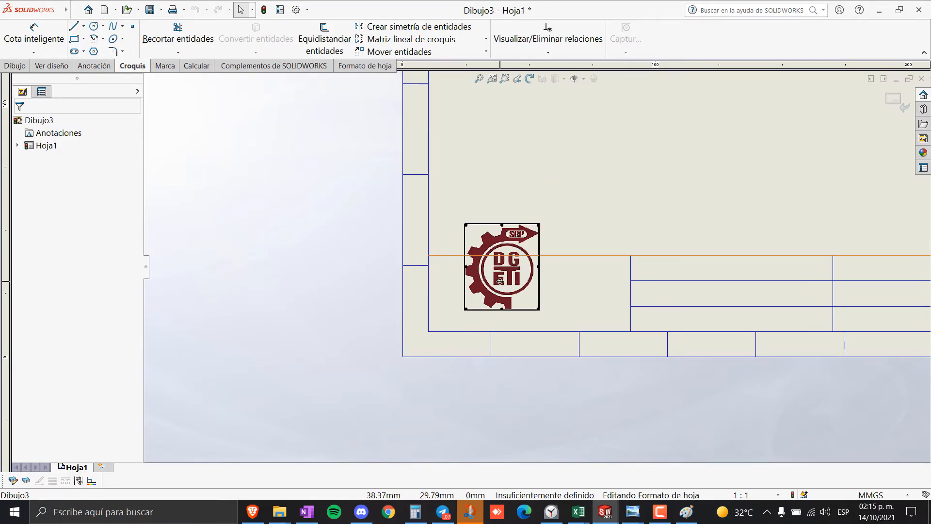
pyautogui.moveTo(500, 281); pyautogui.dragTo(503, 302)
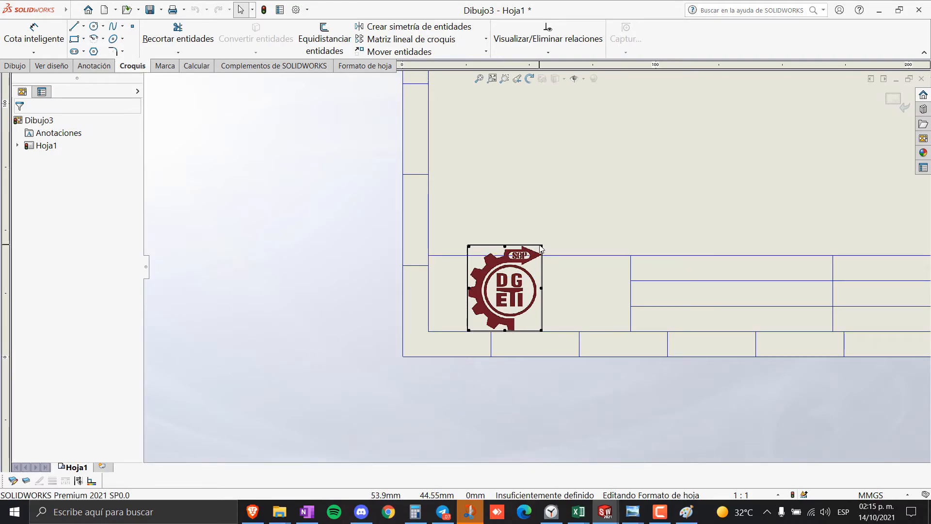
pyautogui.moveTo(541, 246); pyautogui.dragTo(528, 273)
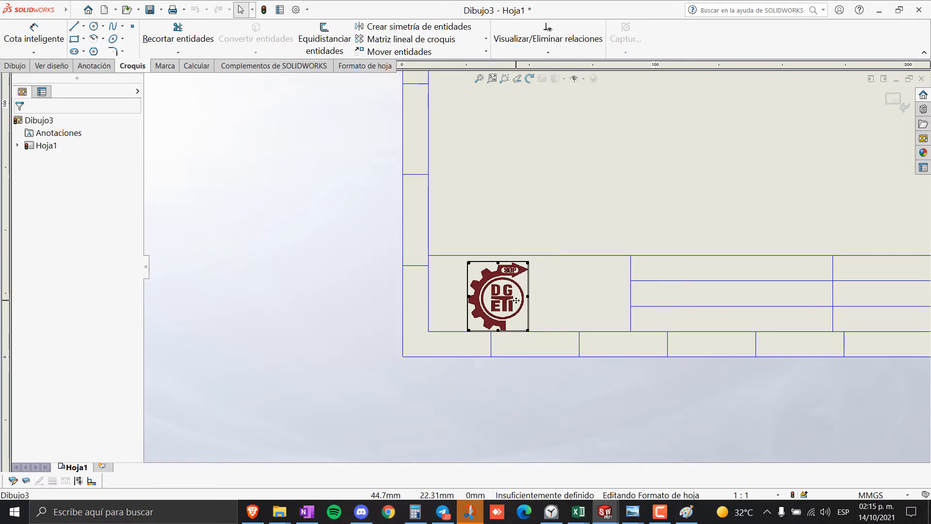
pyautogui.moveTo(495, 303); pyautogui.dragTo(490, 301)
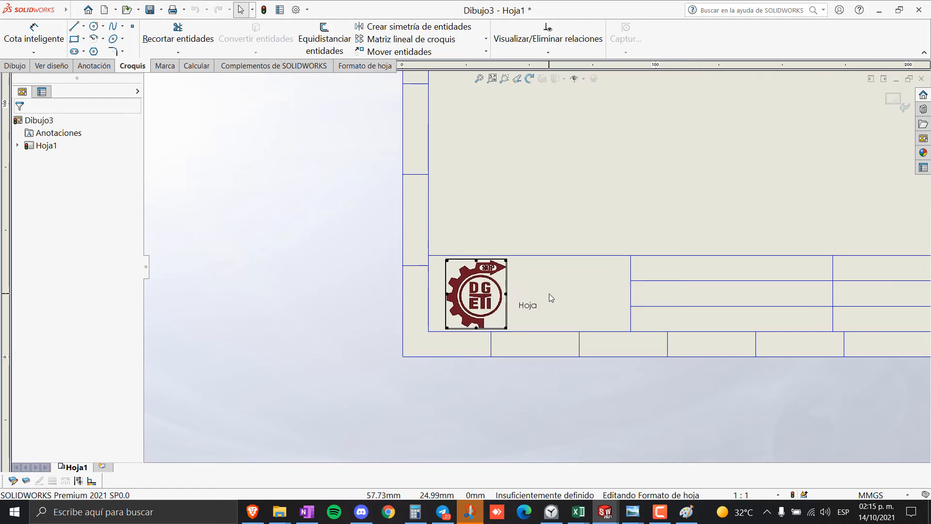
pyautogui.click(549, 293)
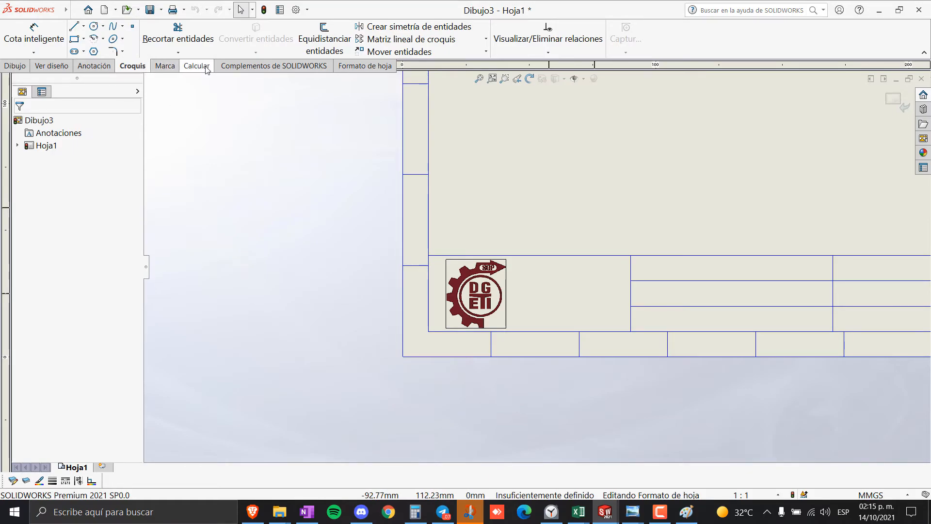
# - Browse the CommandManager tabs looking for the annotation tools
pyautogui.click(53, 65)
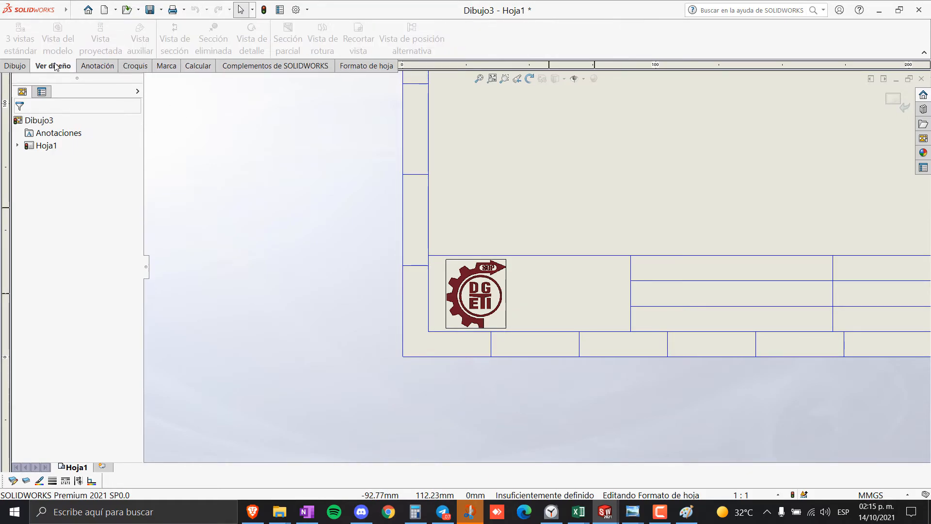
pyautogui.click(10, 67)
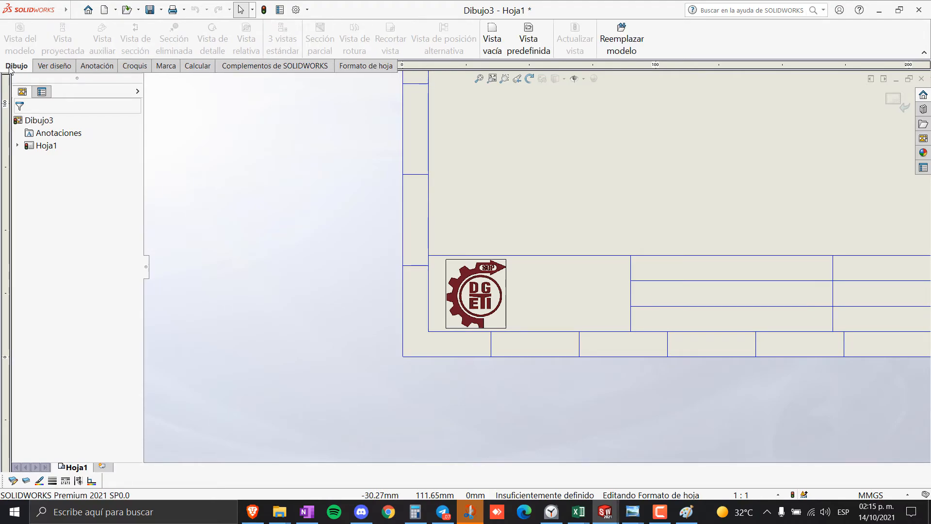
pyautogui.click(97, 66)
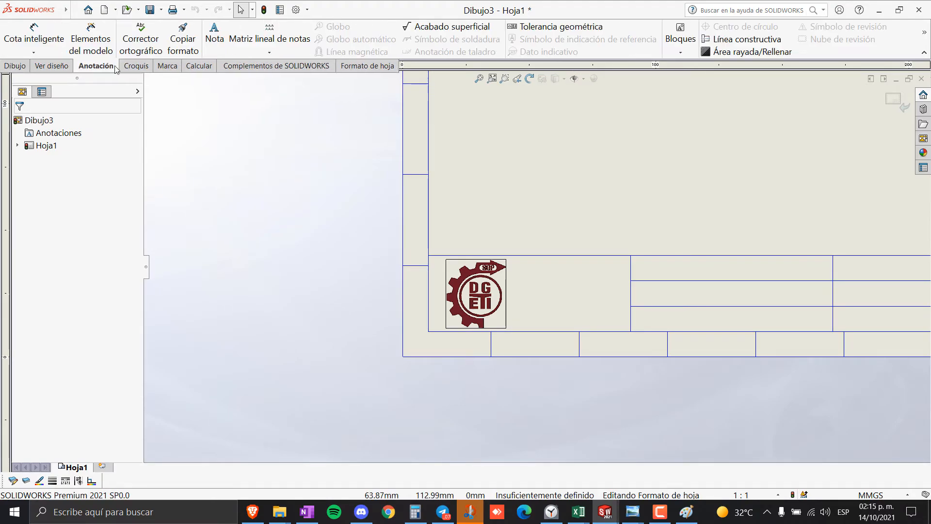
pyautogui.click(133, 66)
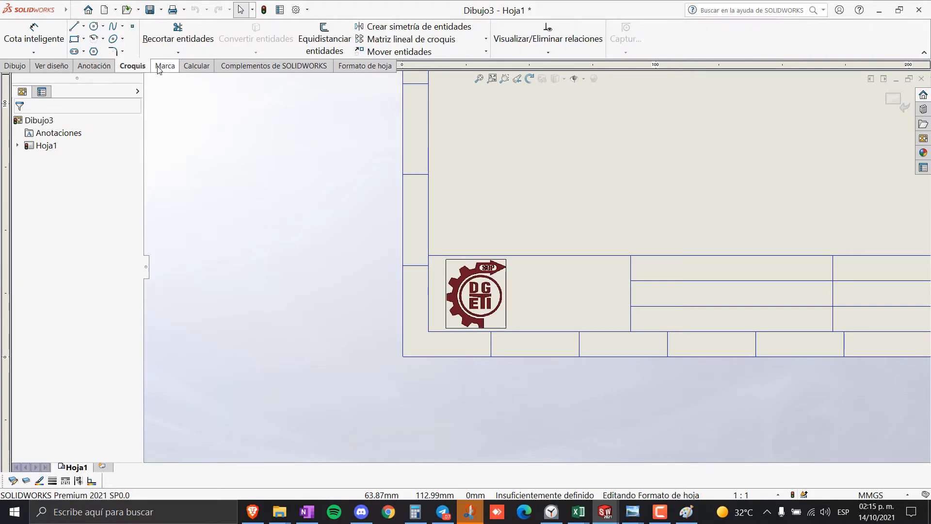
pyautogui.click(160, 66)
pyautogui.click(195, 66)
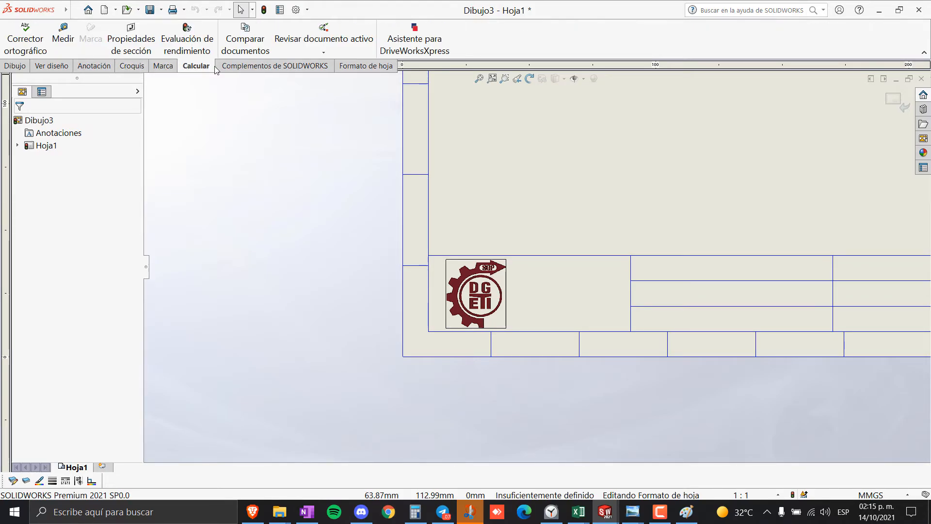
pyautogui.click(257, 68)
pyautogui.click(361, 66)
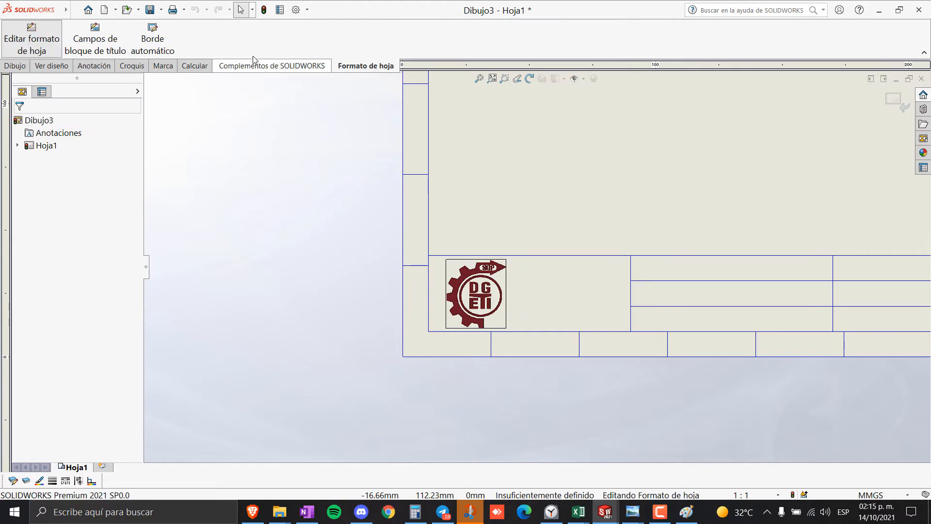
pyautogui.click(95, 67)
pyautogui.click(66, 67)
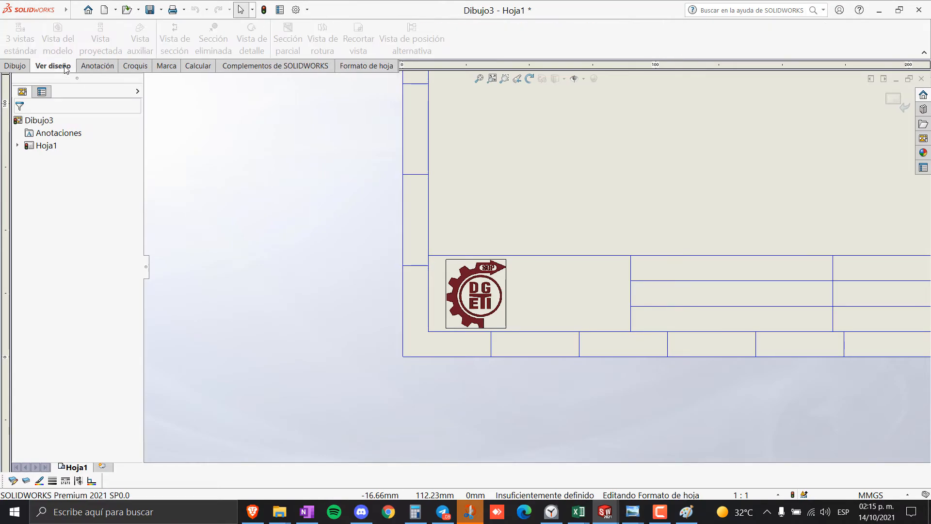
pyautogui.scroll(4, 686, 243)
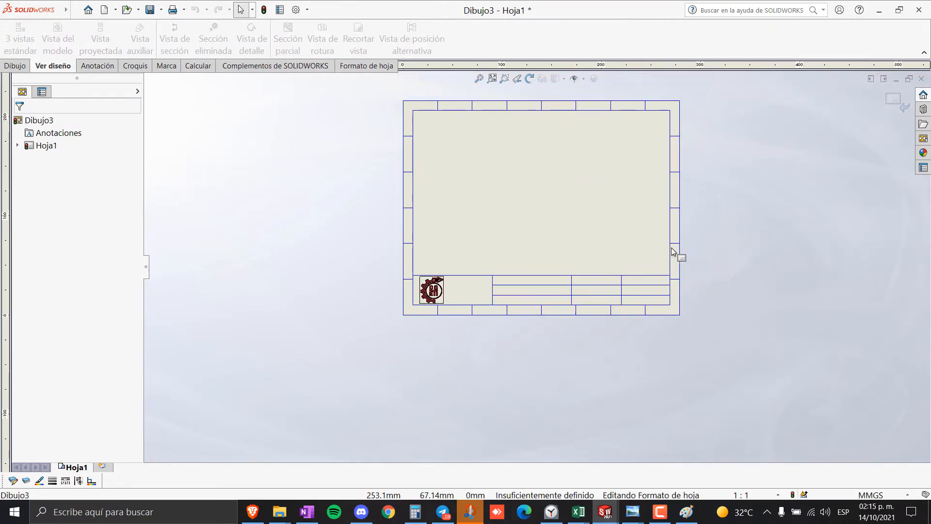
pyautogui.scroll(-2, 523, 332)
pyautogui.scroll(-3, 562, 298)
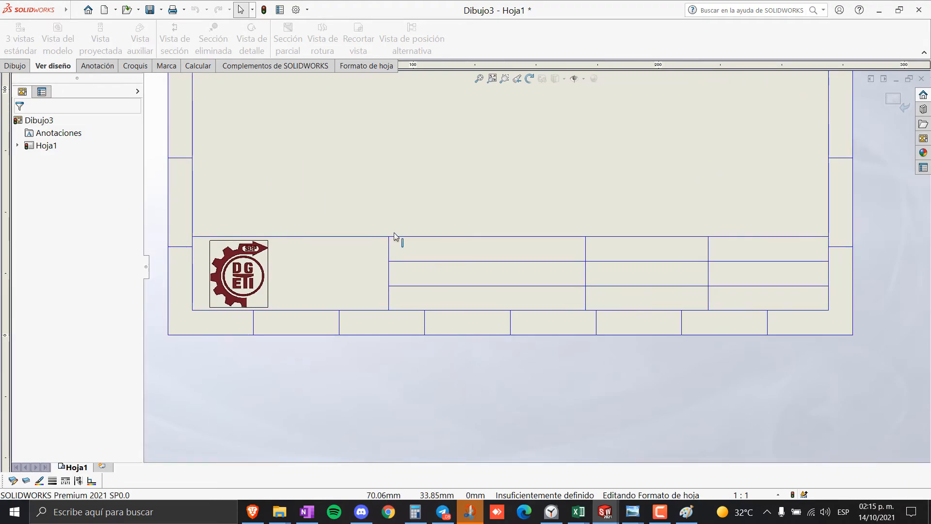
pyautogui.scroll(-2, 503, 259)
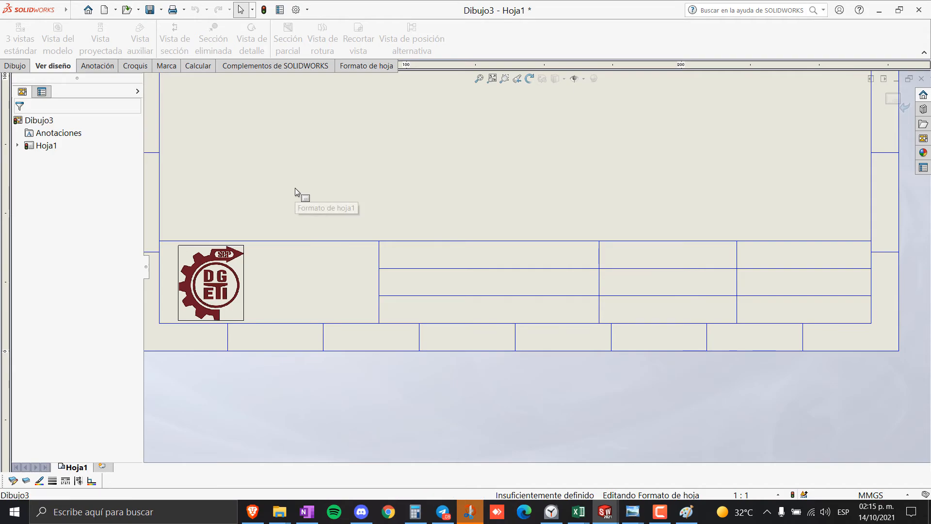
# - Start a Nota in the title block's top cell beside the logo, checking the reference image
pyautogui.click(98, 66)
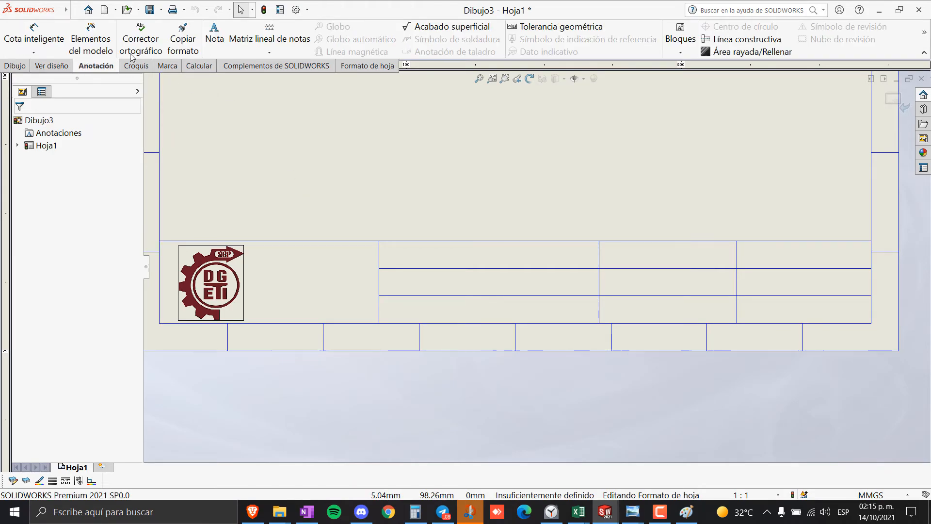
pyautogui.click(216, 40)
pyautogui.click(391, 254)
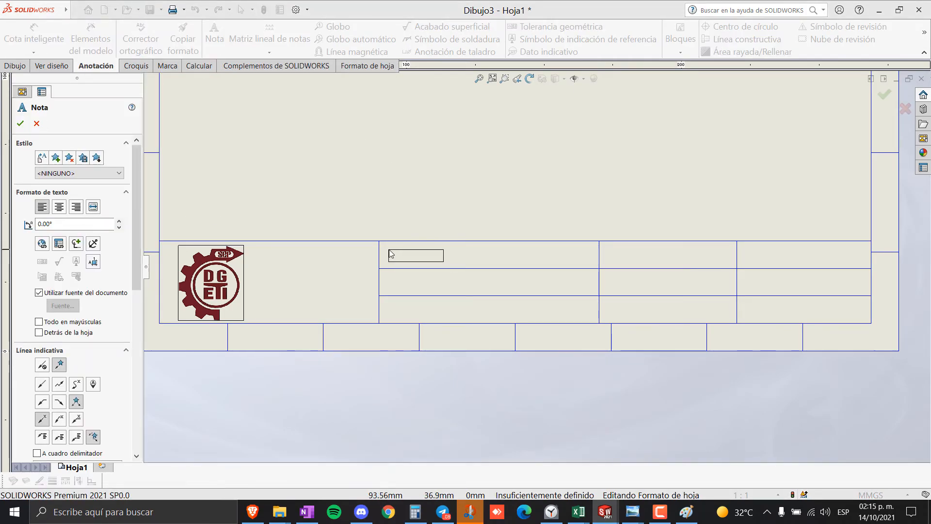
pyautogui.moveTo(634, 512)
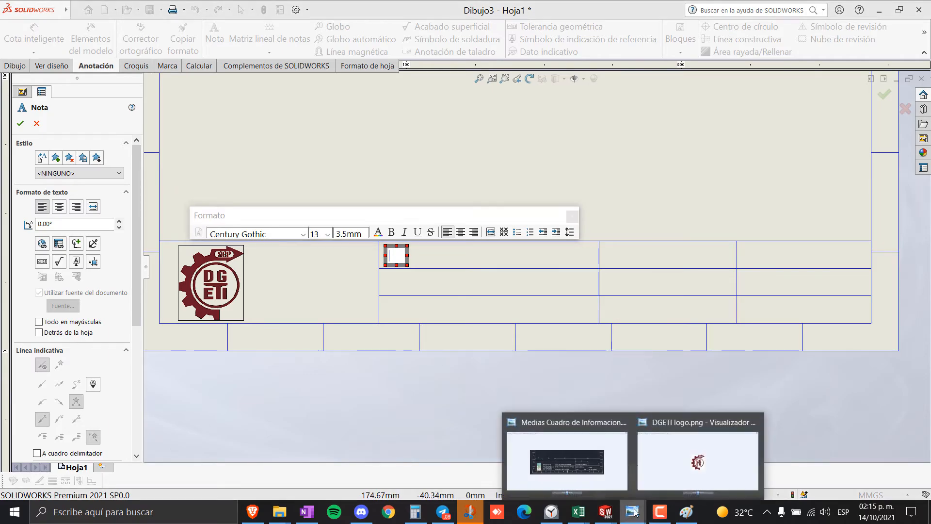
pyautogui.click(577, 470)
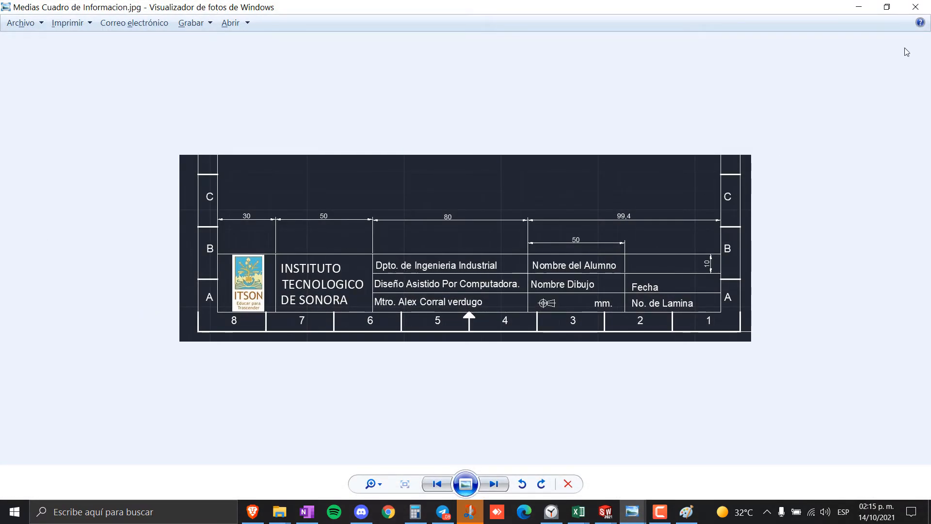
pyautogui.click(859, 7)
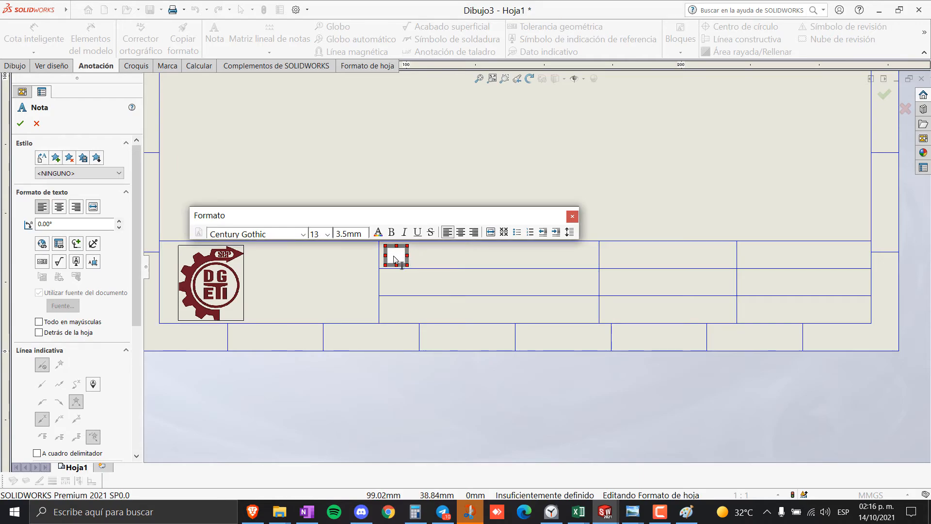
# - Type 'Dpto. de Mecatrónica' in the note, correcting the accented ó, and commit it
pyautogui.write('Dpto')
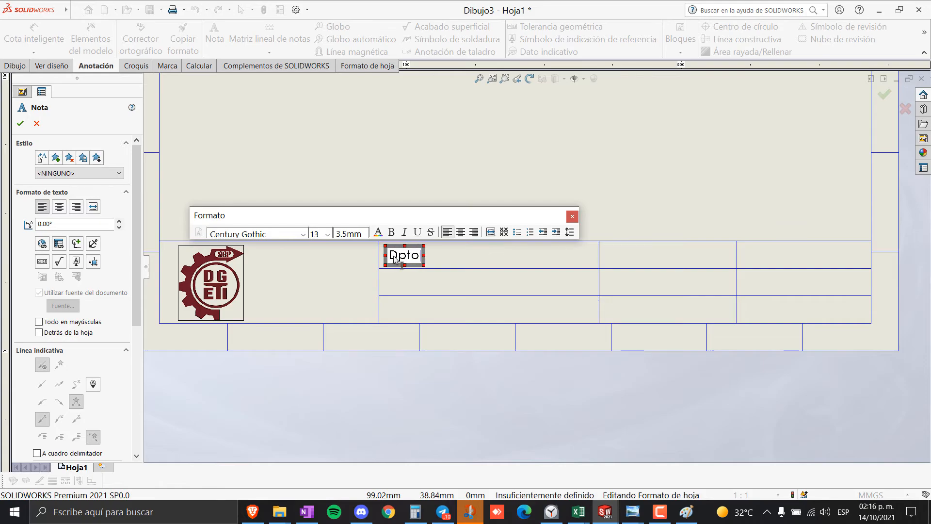
pyautogui.write('. de Mecatro')
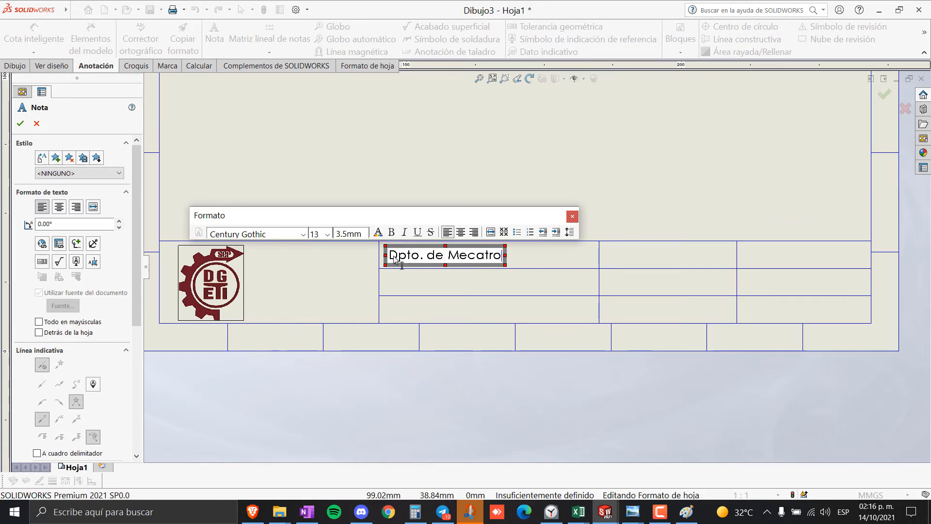
pyautogui.write('nica')
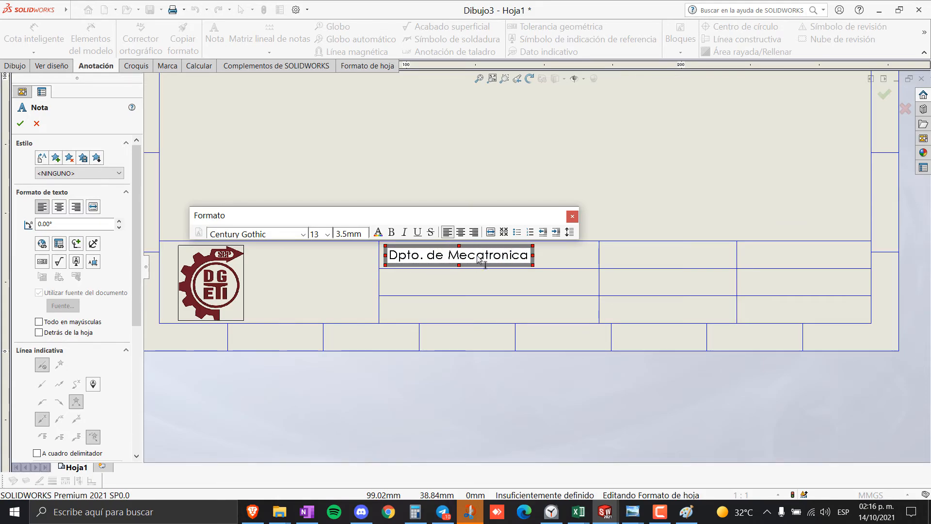
pyautogui.press('Left')
pyautogui.press('Left')
pyautogui.press('Left')
pyautogui.press('Left')
pyautogui.press('BackSpace')
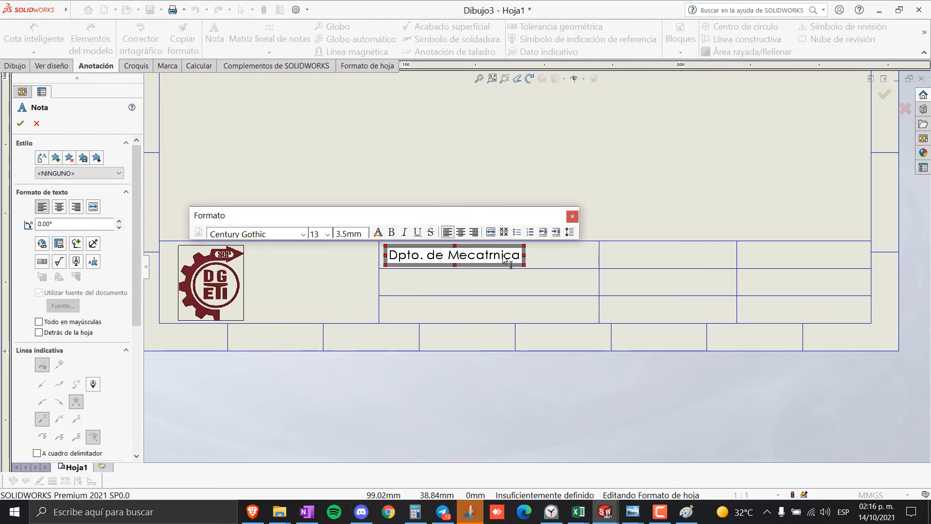
pyautogui.write('ó')
pyautogui.click(475, 277)
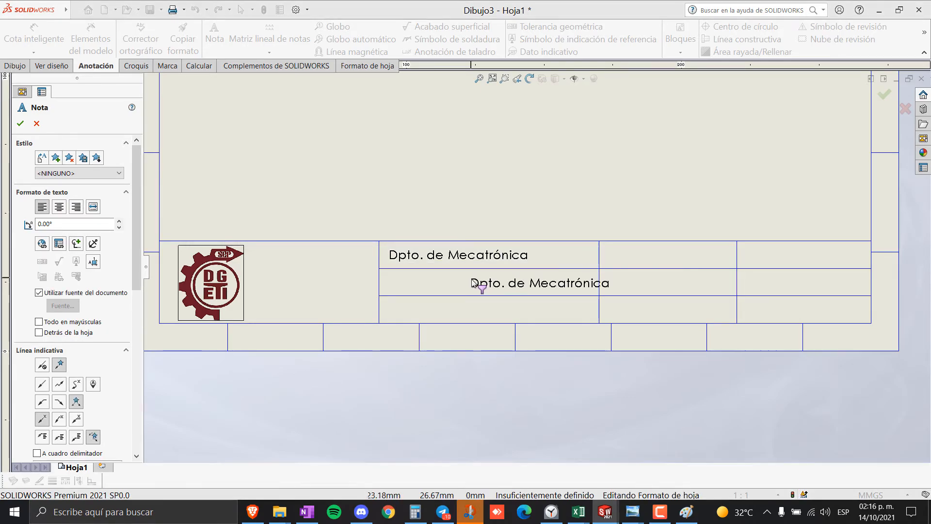
pyautogui.hotkey('alt', 'Tab')
pyautogui.hotkey('alt', 'Tab')
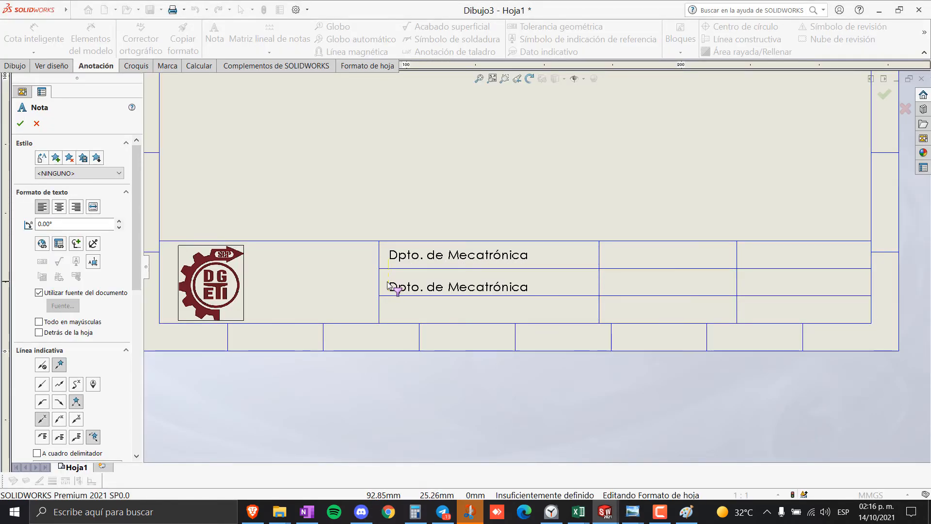
# - Clear the text of the duplicate note in the middle row and close the accidental help search pane
pyautogui.click(391, 285)
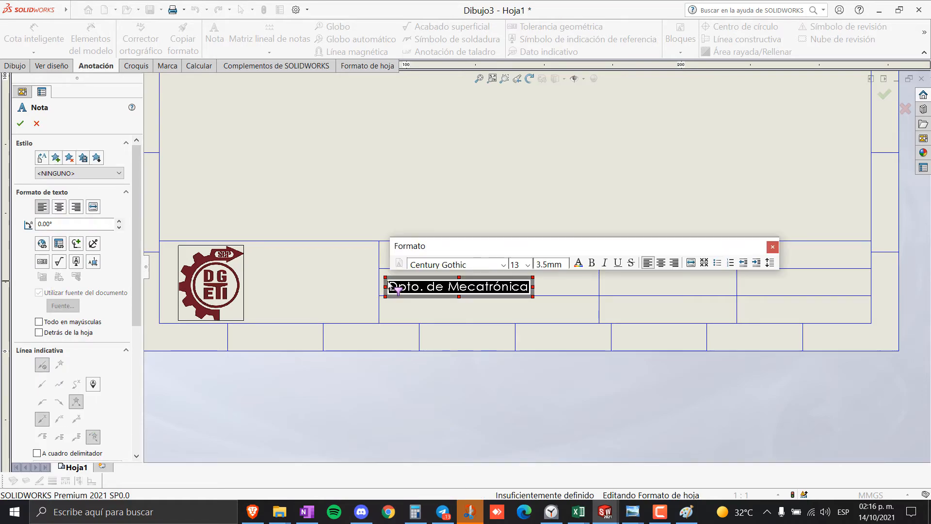
pyautogui.press('BackSpace')
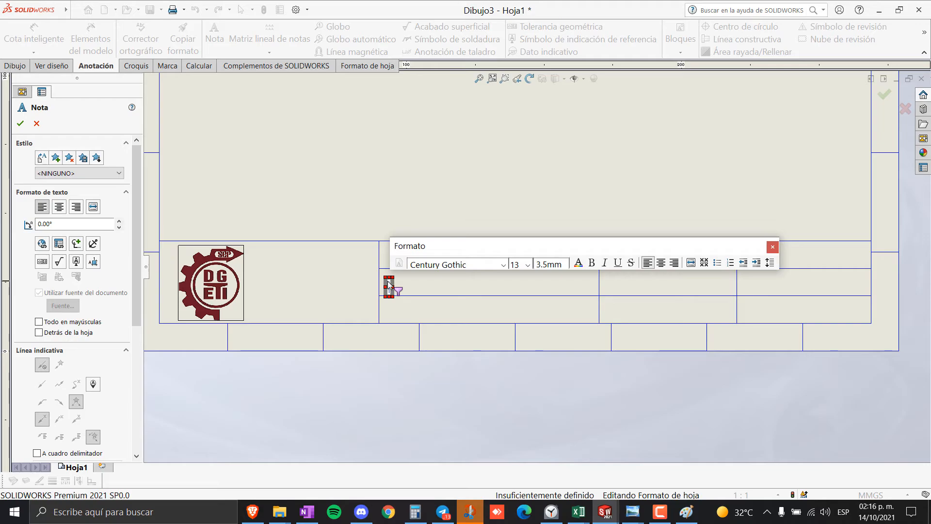
pyautogui.hotkey('alt', 'Tab')
pyautogui.hotkey('alt', 'Tab')
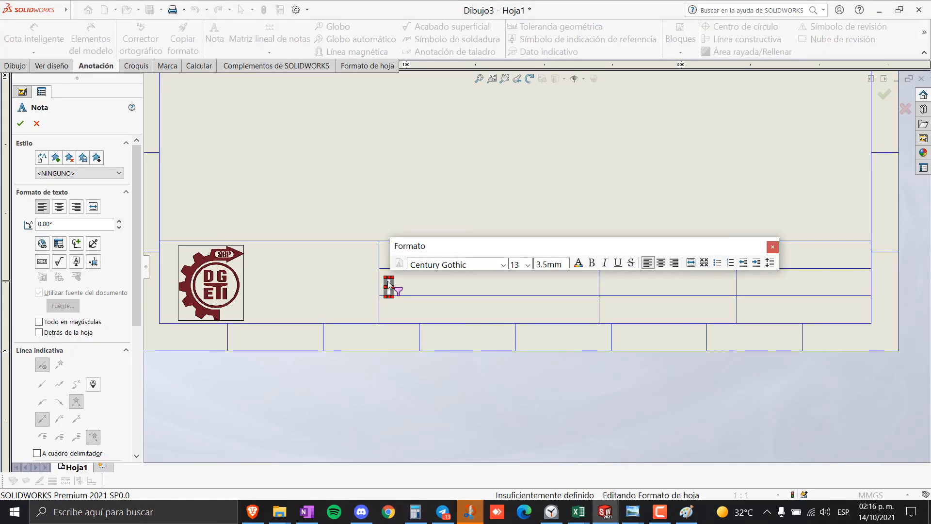
pyautogui.write('buja')
pyautogui.press('Return')
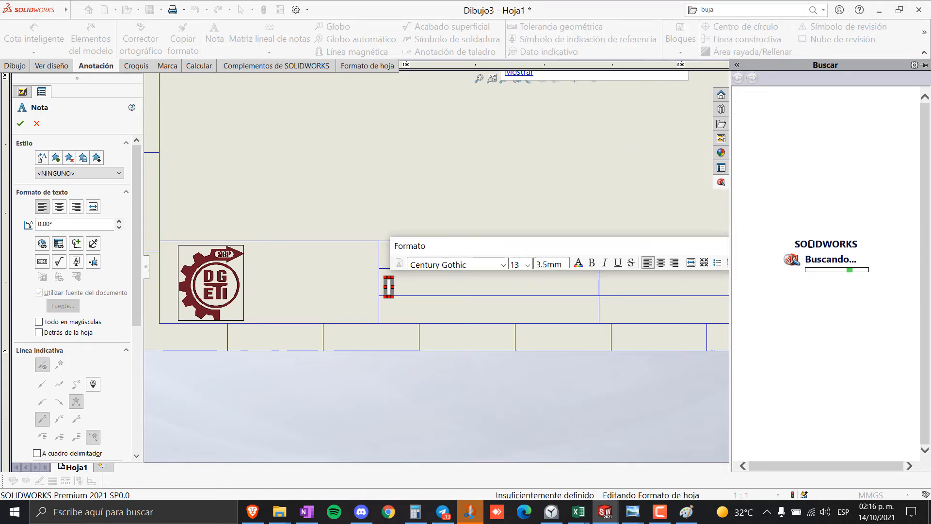
pyautogui.click(737, 66)
pyautogui.click(531, 66)
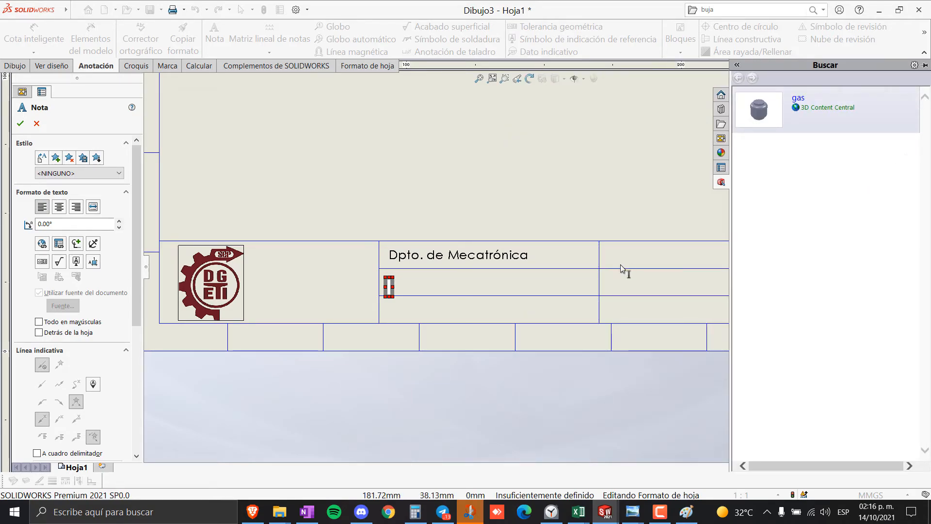
pyautogui.click(500, 189)
# - Stop placing notes and remove the empty note box from the middle row
pyautogui.press('Escape')
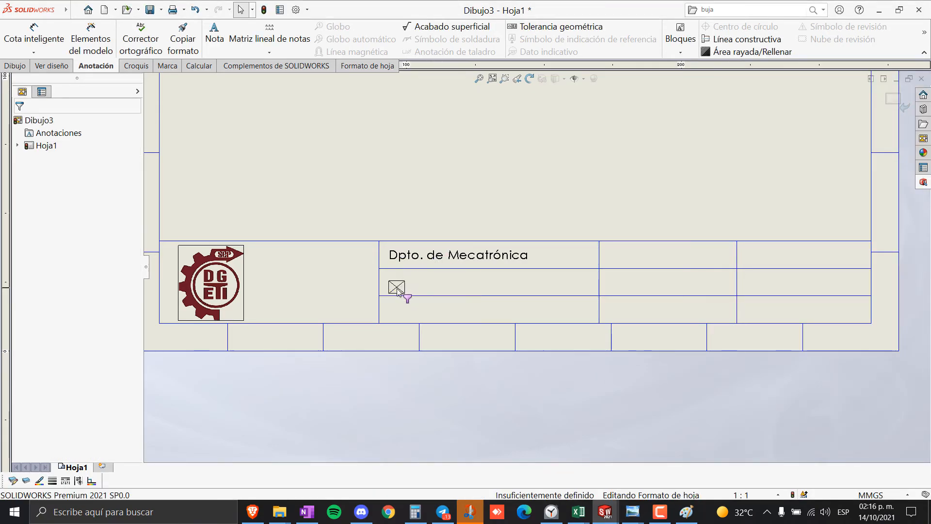
pyautogui.rightClick(397, 288)
pyautogui.click(445, 185)
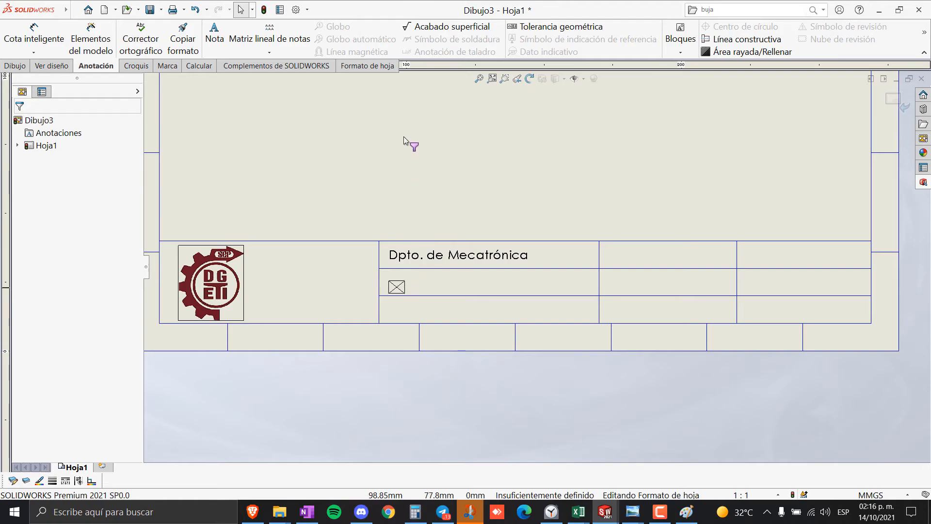
pyautogui.hotkey('ctrl', 'z')
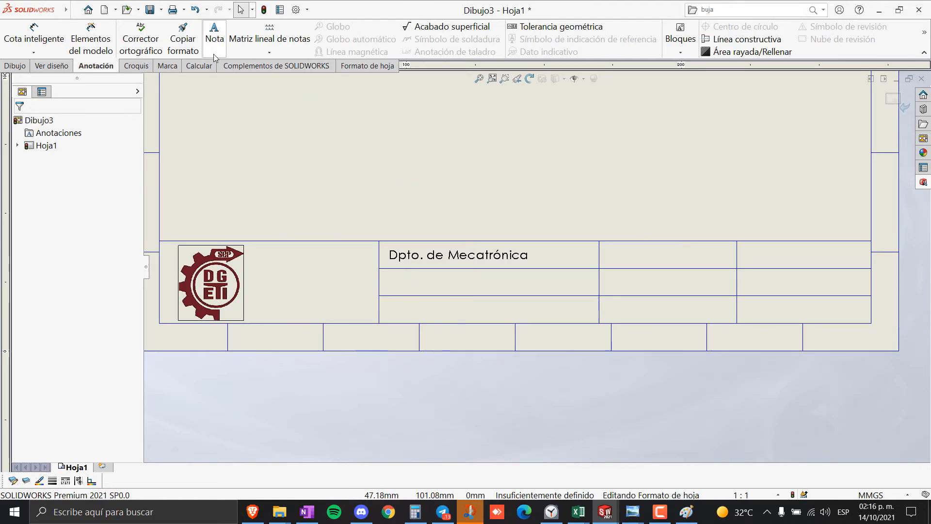
pyautogui.click(214, 41)
# - Add the note 'Dibuja Planos Mecanicos' in the title block's middle row
pyautogui.click(388, 283)
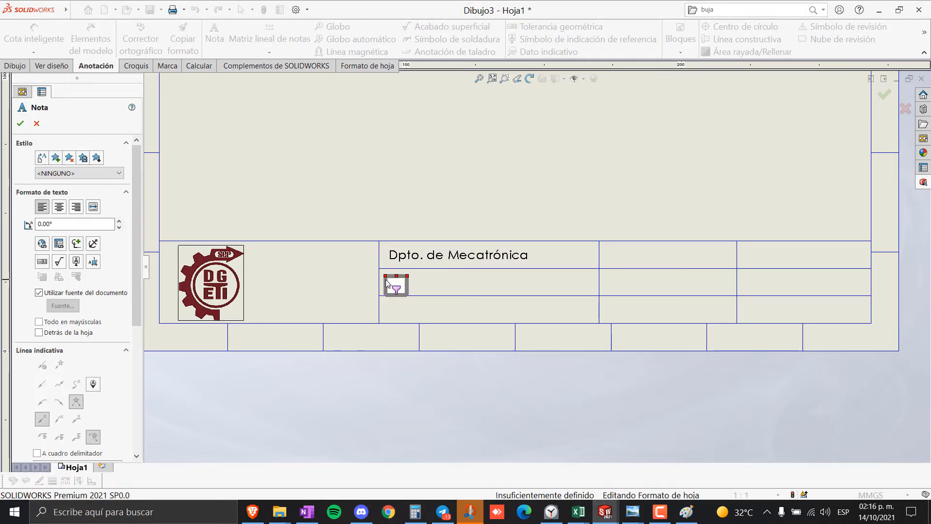
pyautogui.write('Dibuja Pan')
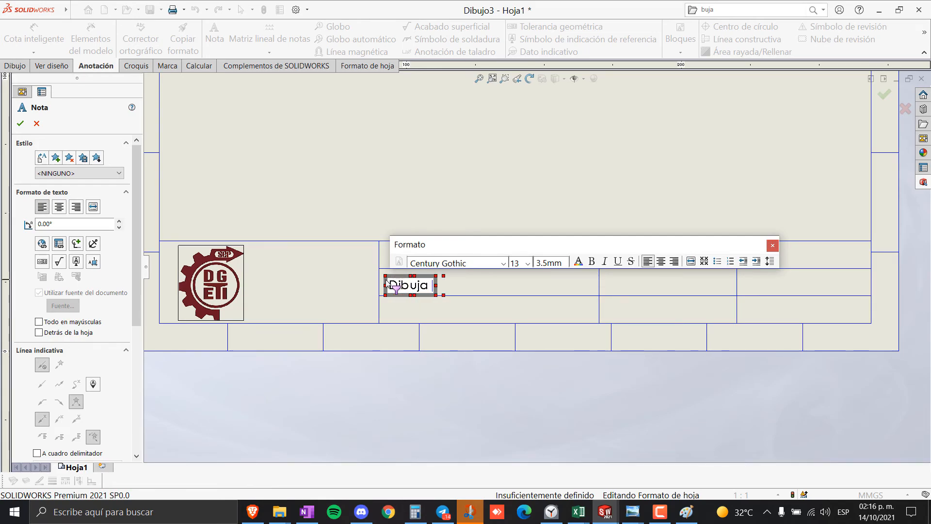
pyautogui.press('BackSpace')
pyautogui.press('BackSpace')
pyautogui.write('lanos Mecanicos')
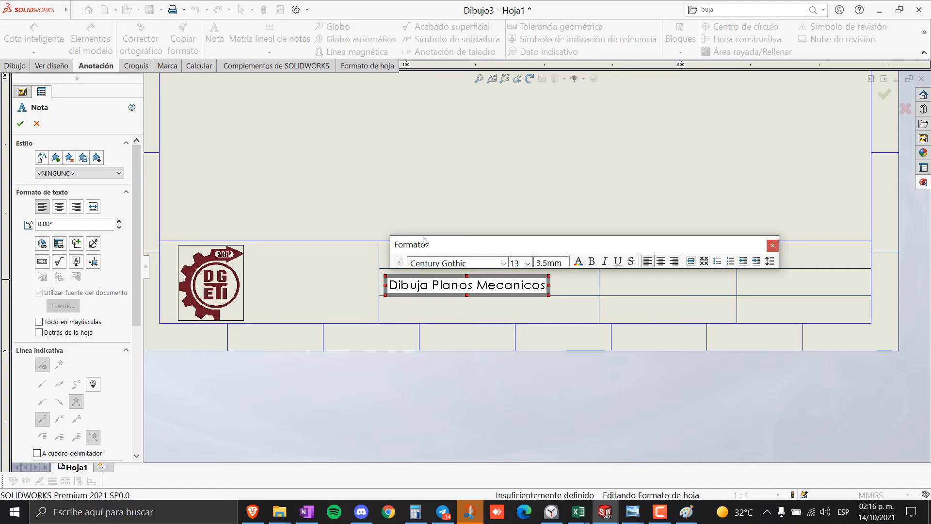
pyautogui.click(486, 183)
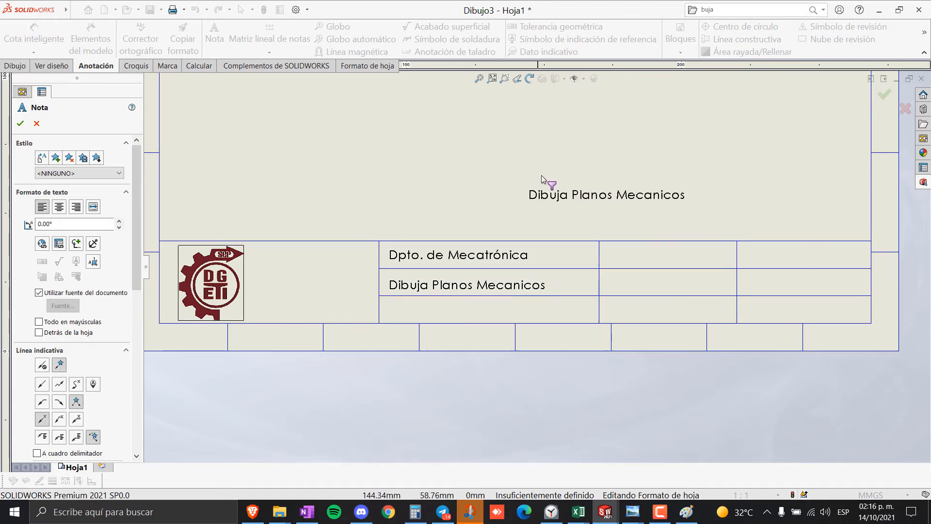
pyautogui.hotkey('alt', 'Tab')
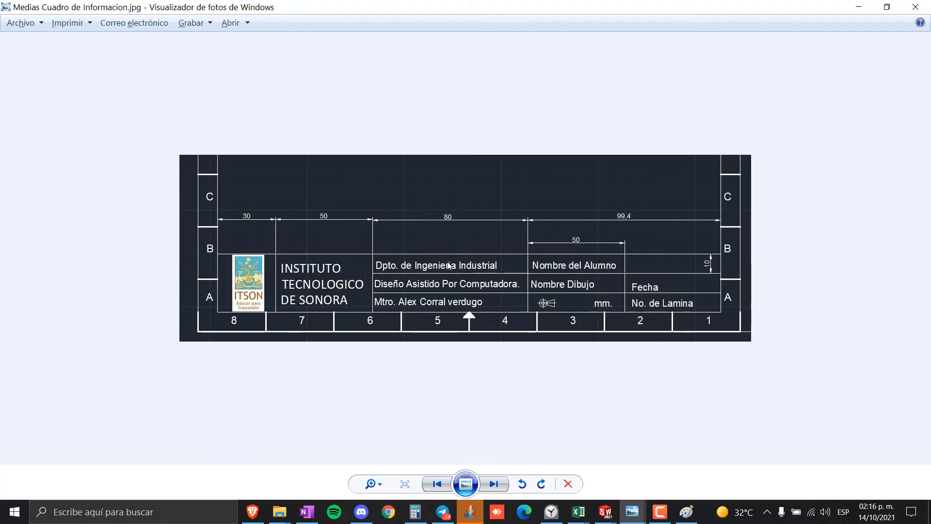
pyautogui.hotkey('alt', 'Tab')
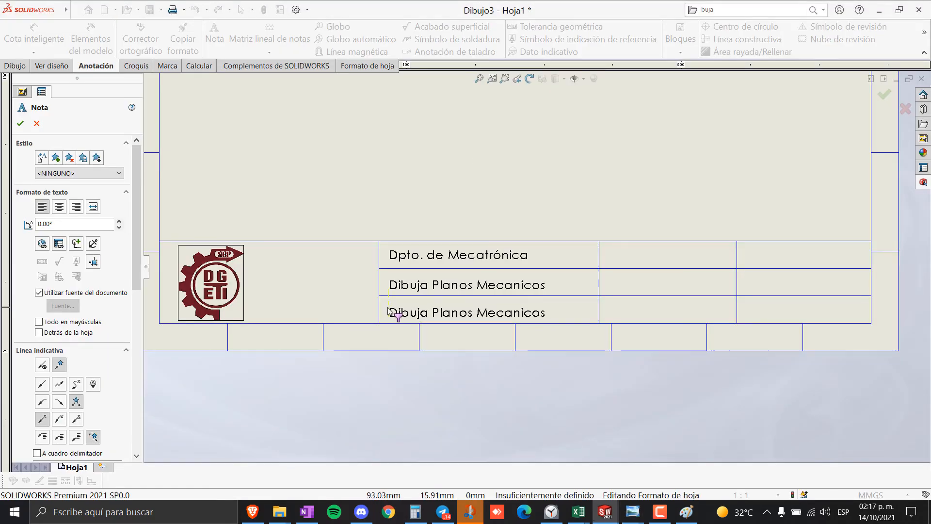
# - Add a note with the instructor's name in the bottom title-block row
pyautogui.click(389, 312)
pyautogui.write('Mtro.')
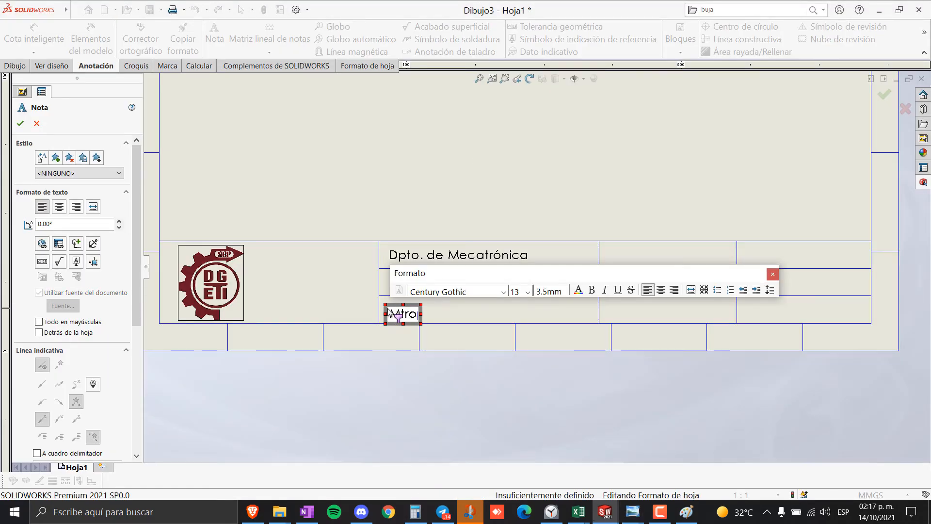
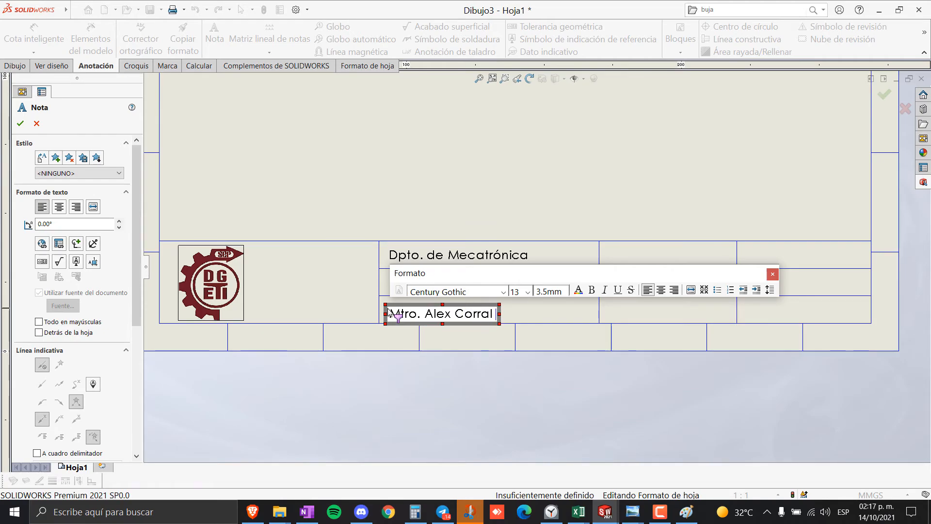
pyautogui.click(537, 137)
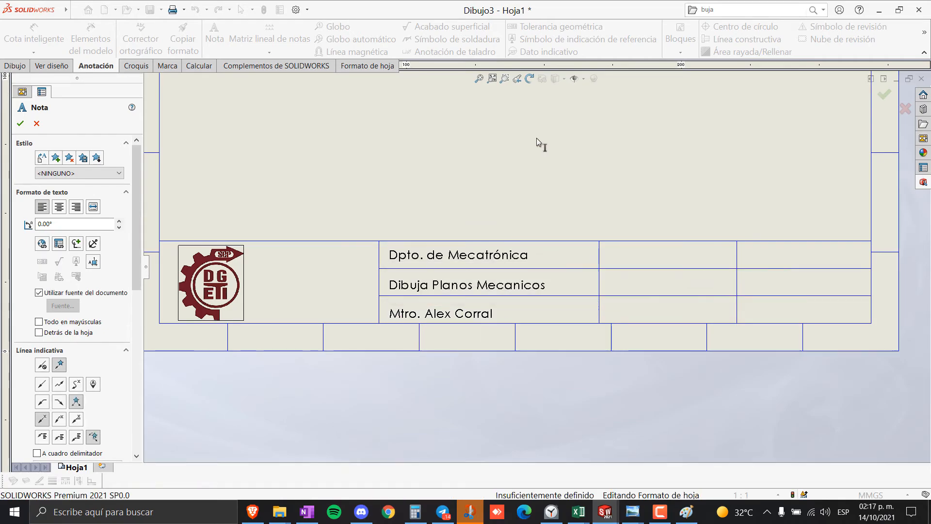
pyautogui.hotkey('alt', 'Tab')
# - Add the label 'Nombre del ALumno:' in the cell beside the department name
pyautogui.hotkey('alt', 'Tab')
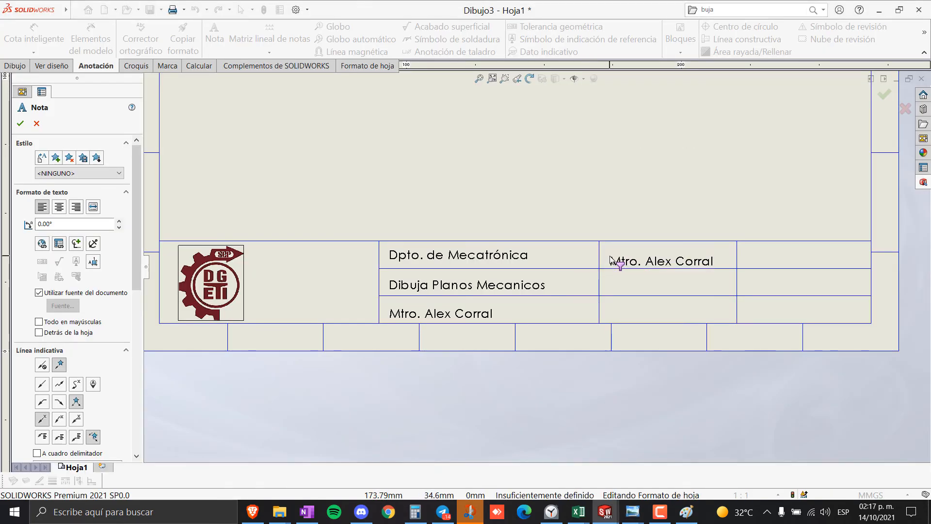
pyautogui.hotkey('alt', 'Tab')
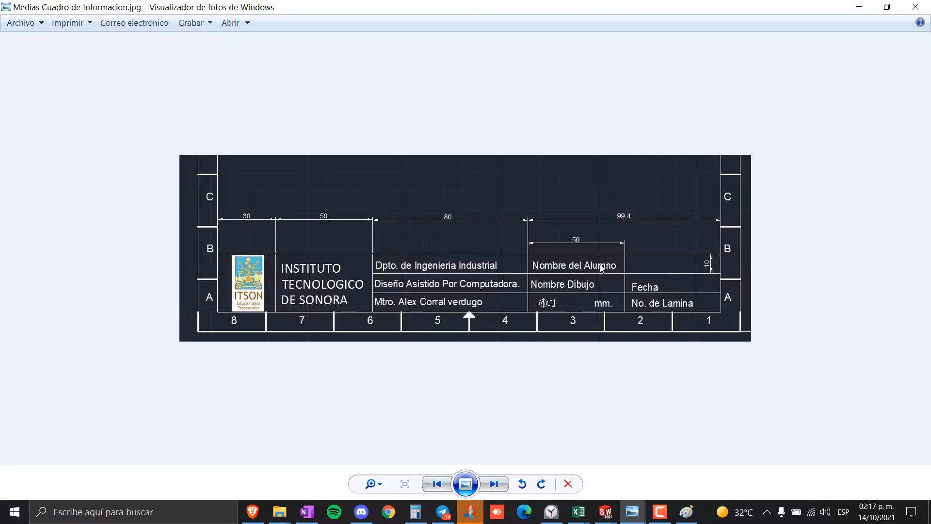
pyautogui.hotkey('alt', 'Tab')
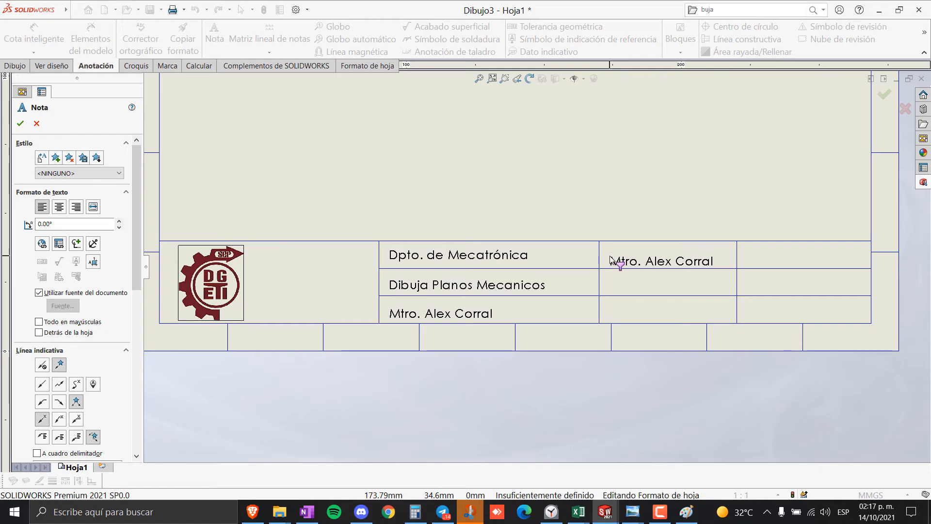
pyautogui.click(610, 257)
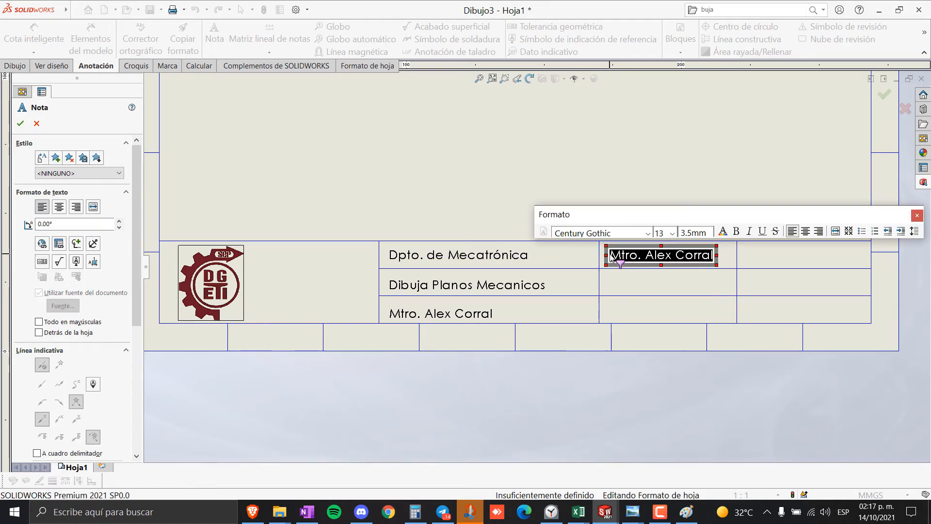
pyautogui.write('Nombre del ALumnos')
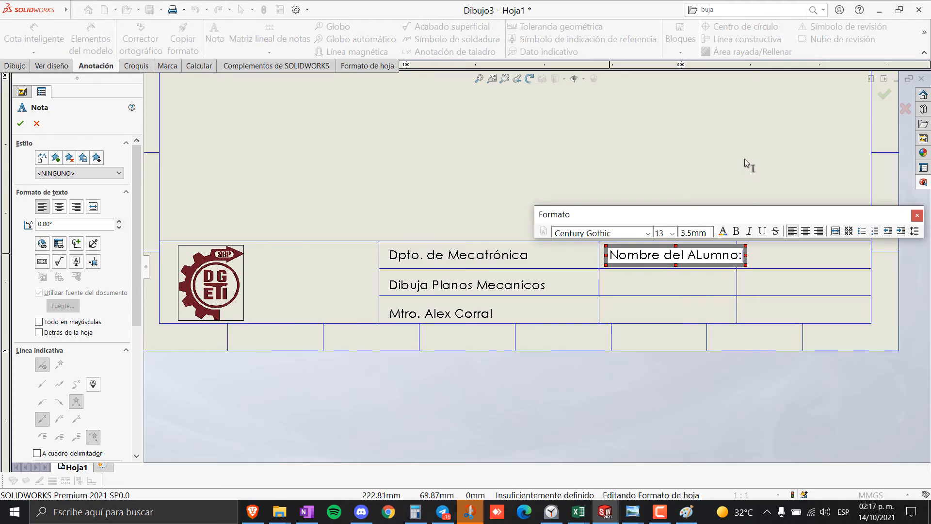
pyautogui.press('Escape')
# - Edit the middle-row copy to read 'NOmbre del Dibujo:'
pyautogui.hotkey('alt', 'Tab')
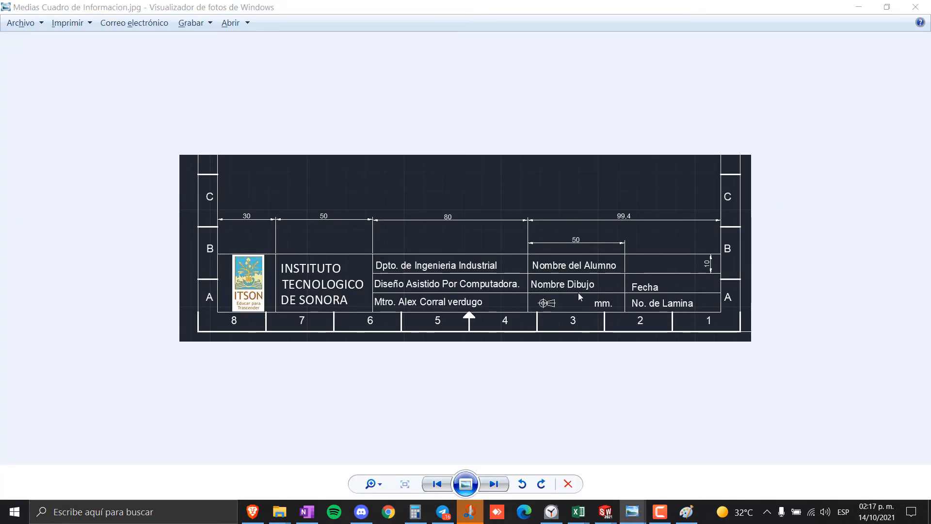
pyautogui.hotkey('alt', 'Tab')
pyautogui.doubleClick(613, 286)
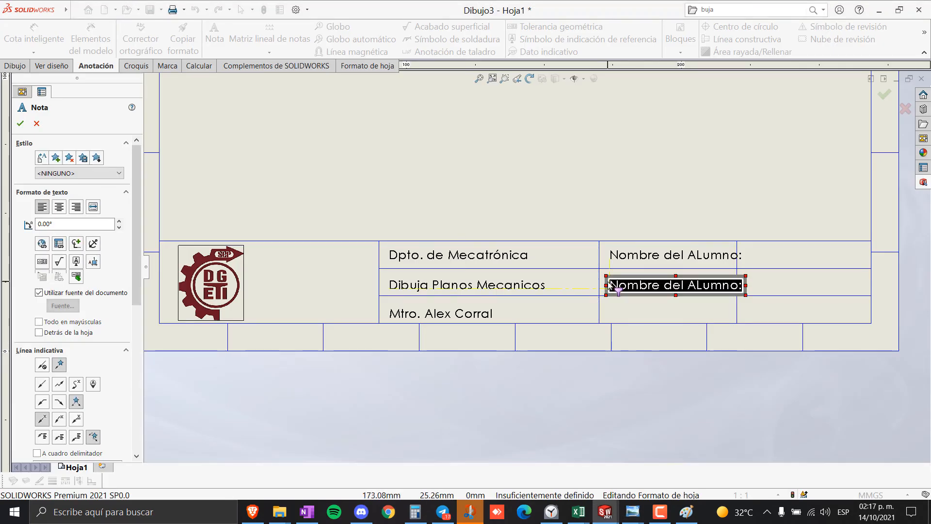
pyautogui.write('NOmbre del ')
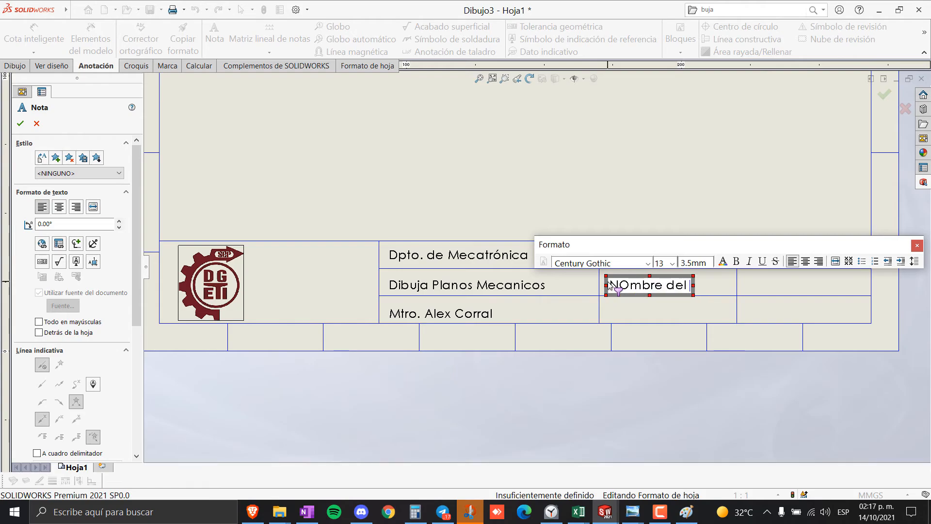
pyautogui.write('Dibujo')
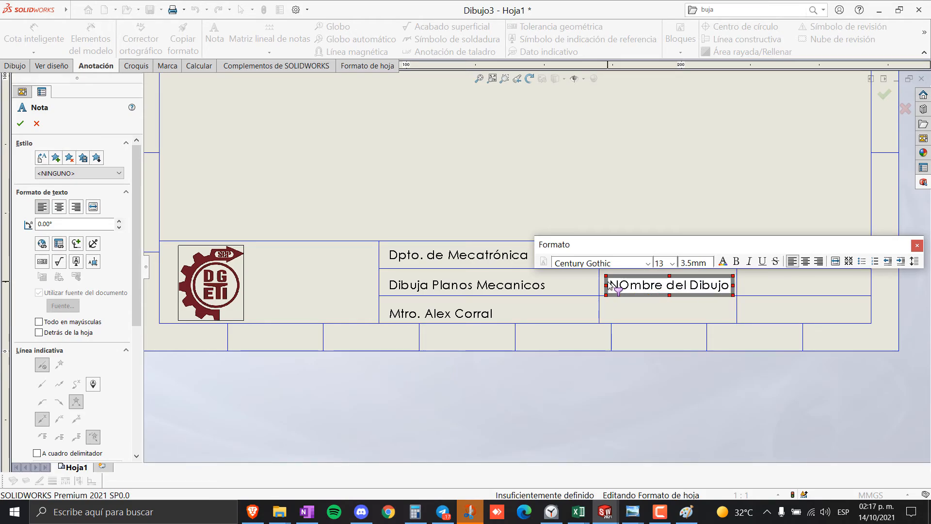
pyautogui.write(':')
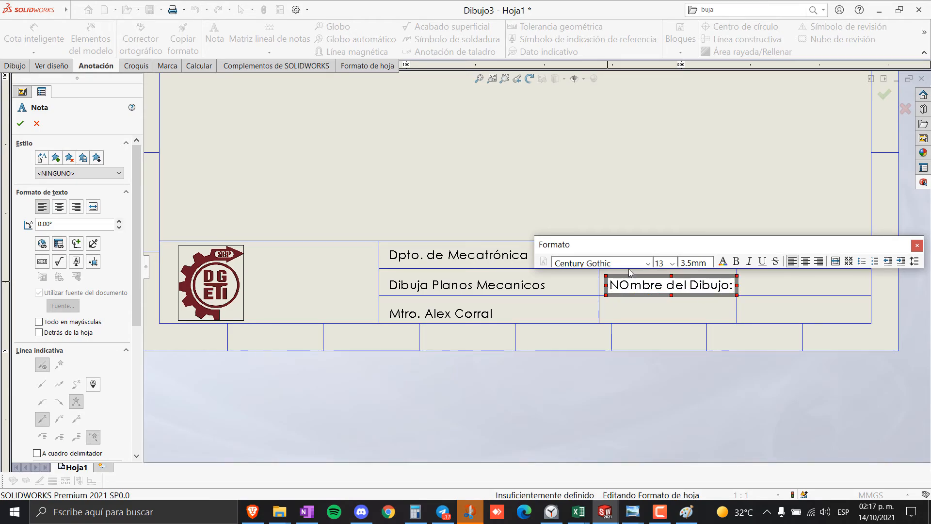
pyautogui.click(674, 190)
# - Add the label 'Fecha:' in the bottom row's middle cell
pyautogui.hotkey('alt', 'Tab')
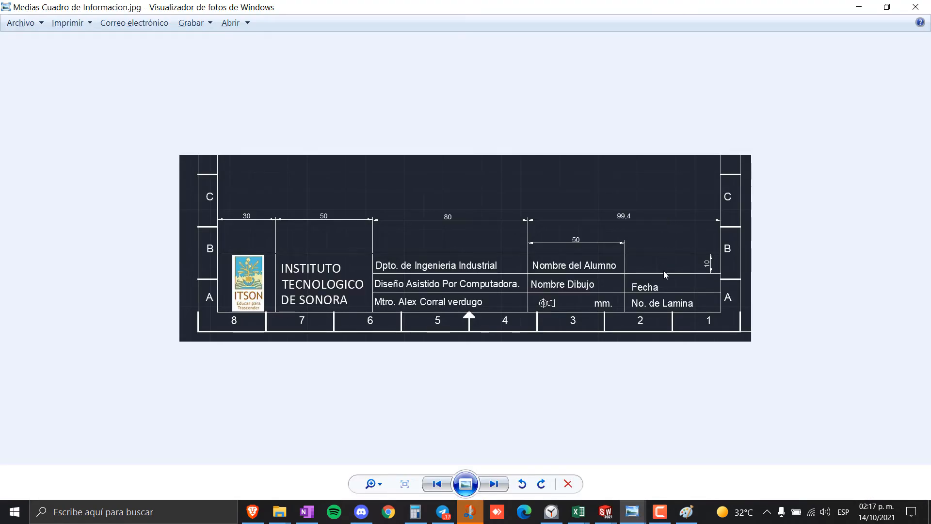
pyautogui.hotkey('alt', 'Tab')
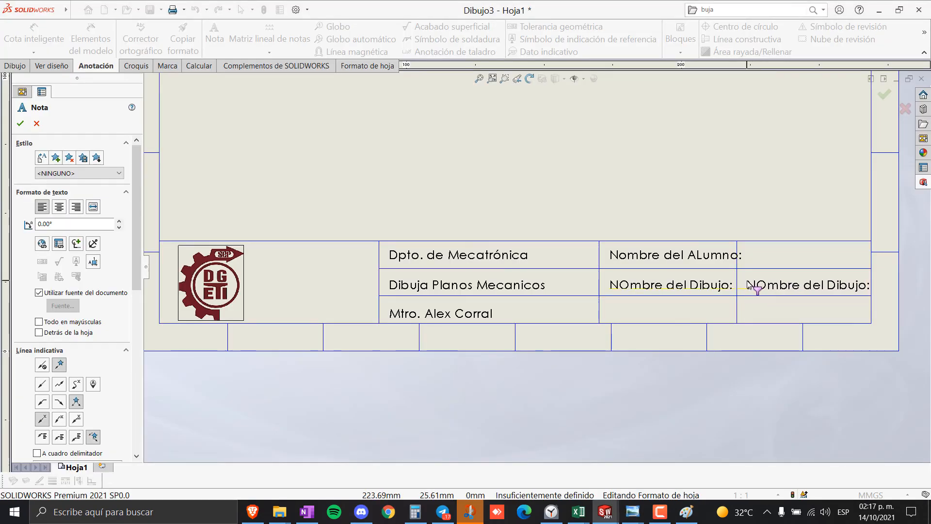
pyautogui.click(605, 306)
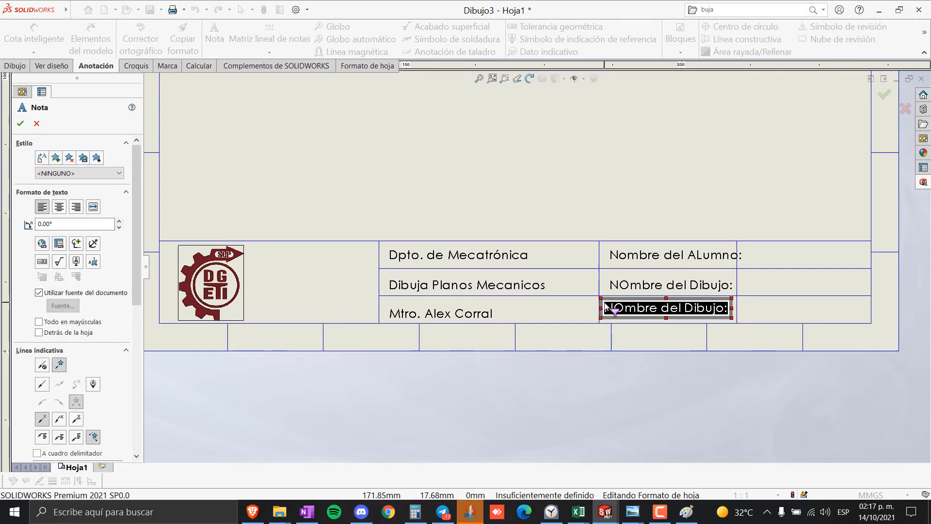
pyautogui.write('Fecha:')
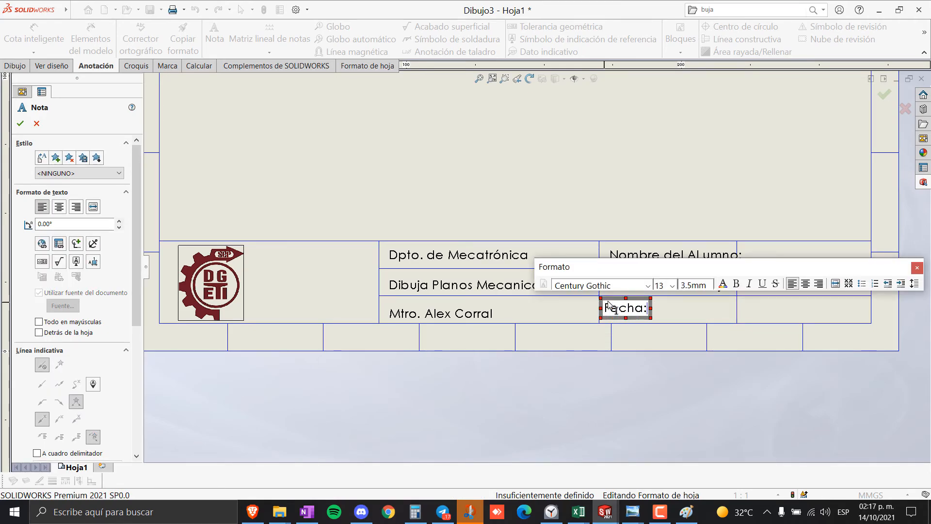
pyautogui.hotkey('alt', 'Tab')
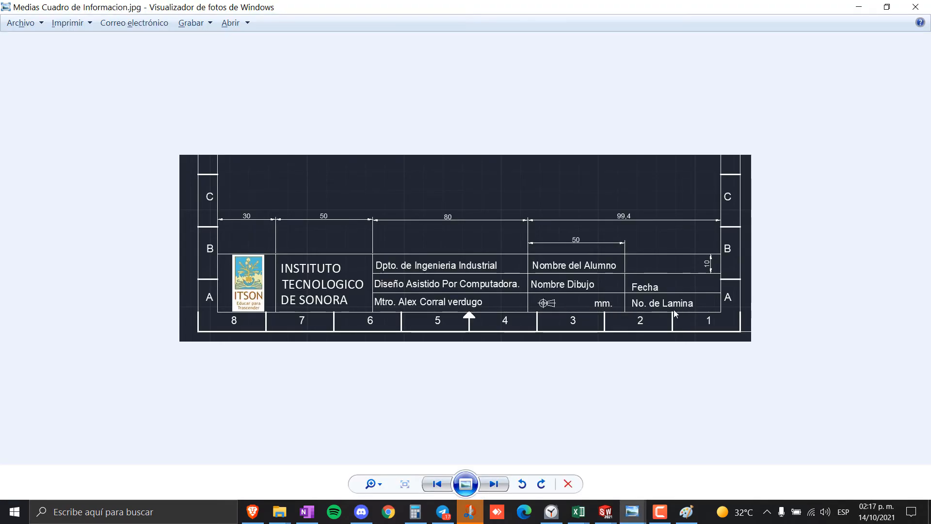
pyautogui.hotkey('alt', 'Tab')
pyautogui.click(759, 311)
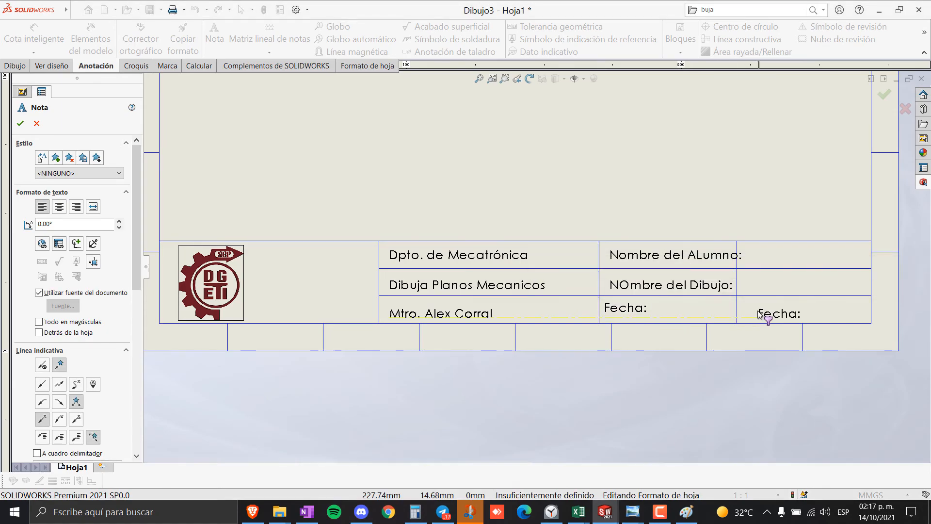
# - Add the label 'Unidades' in the cell beside Fecha: and close the Nota tool
pyautogui.click(752, 307)
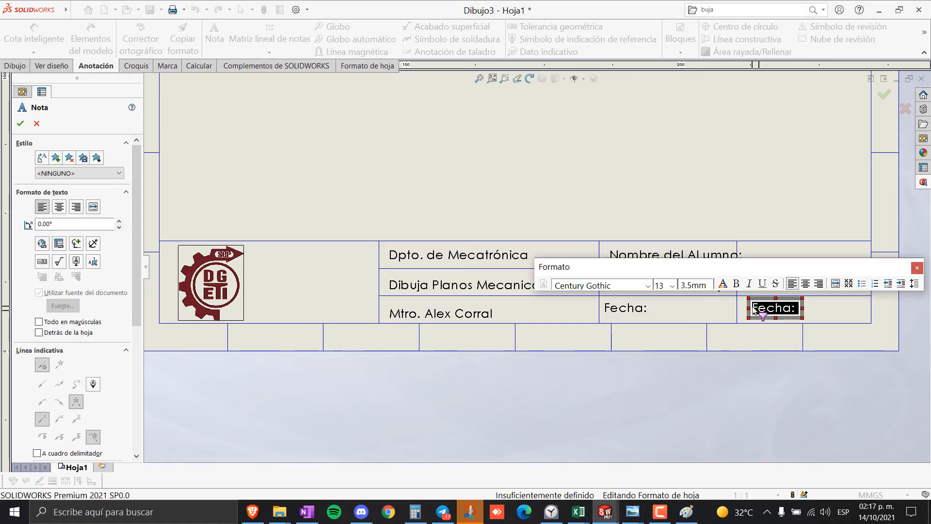
pyautogui.write('YUnidad')
pyautogui.press('BackSpace')
pyautogui.press('BackSpace')
pyautogui.press('BackSpace')
pyautogui.press('BackSpace')
pyautogui.press('BackSpace')
pyautogui.press('BackSpace')
pyautogui.press('BackSpace')
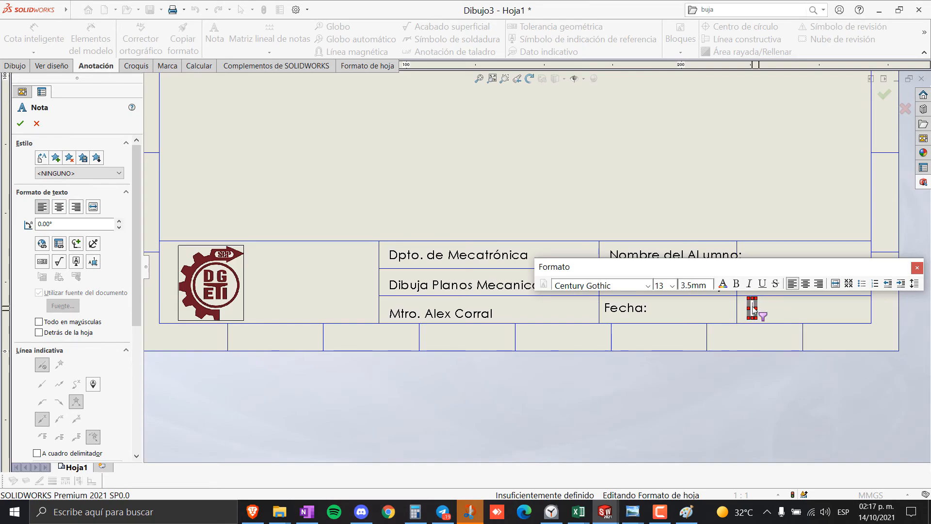
pyautogui.write('Unidades')
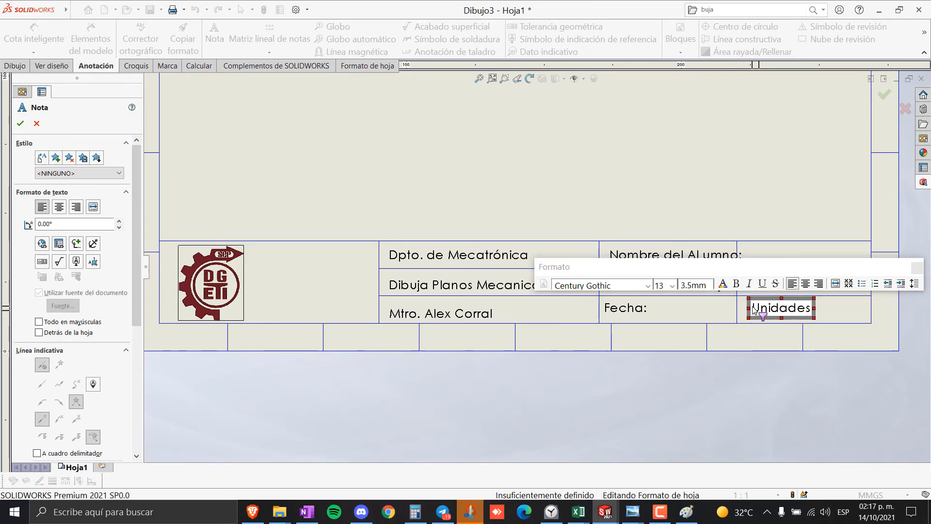
pyautogui.hotkey('alt', 'Tab')
pyautogui.hotkey('alt', 'Tab')
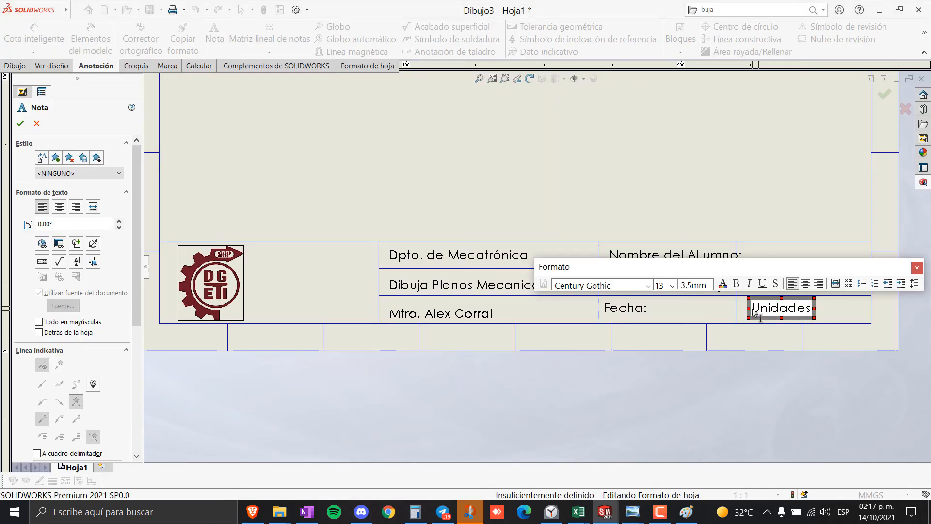
pyautogui.click(747, 183)
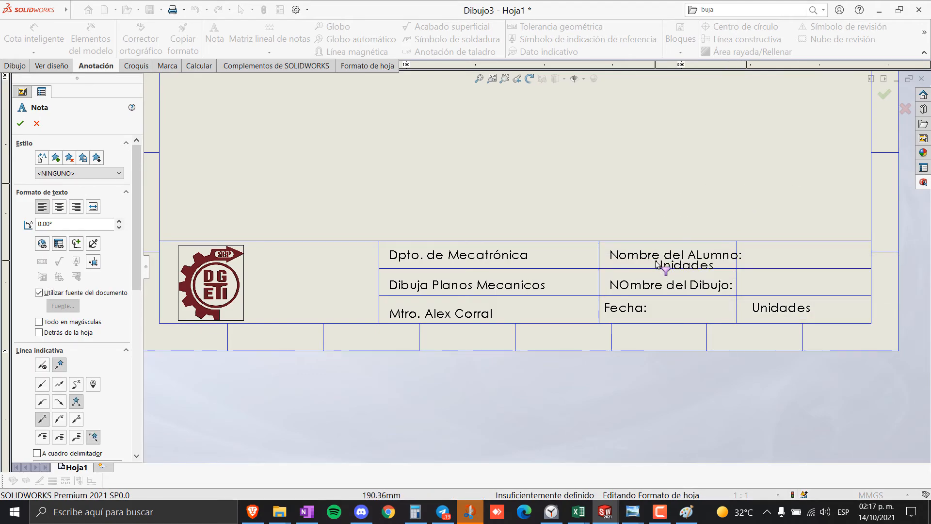
pyautogui.press('Escape')
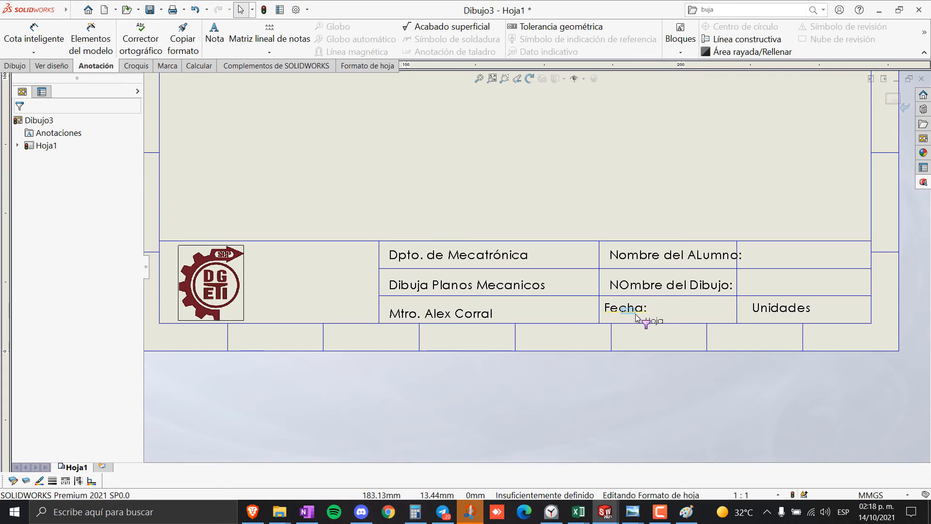
# - Zoom around to inspect the labelled title block and logo
pyautogui.scroll(2, 534, 212)
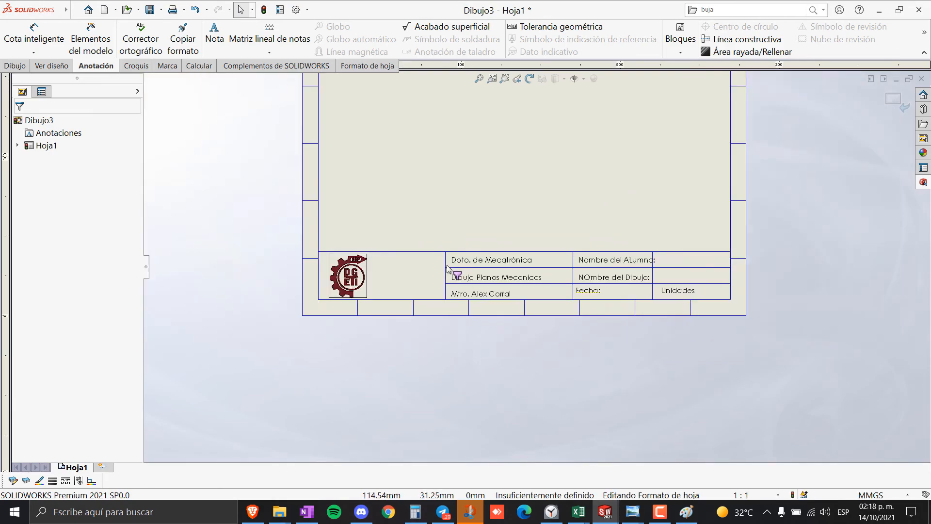
pyautogui.scroll(-1, 555, 265)
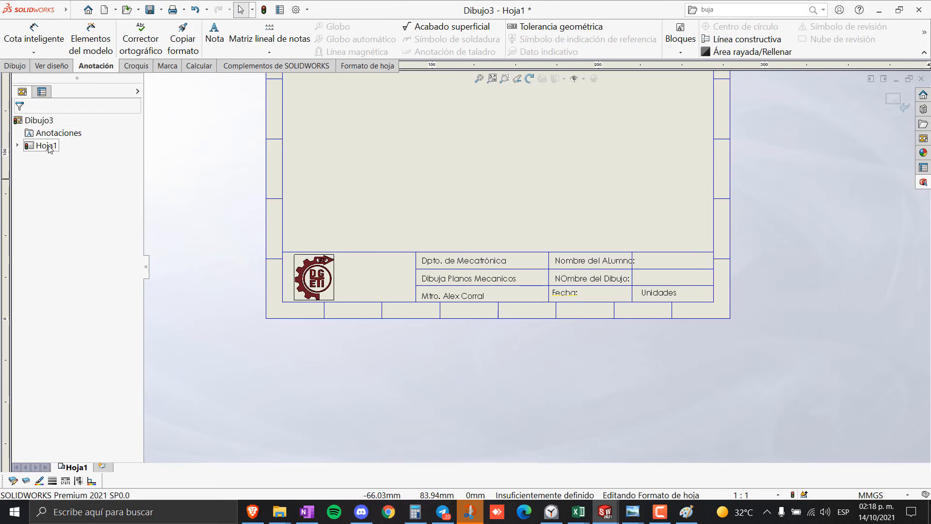
pyautogui.scroll(2, 596, 281)
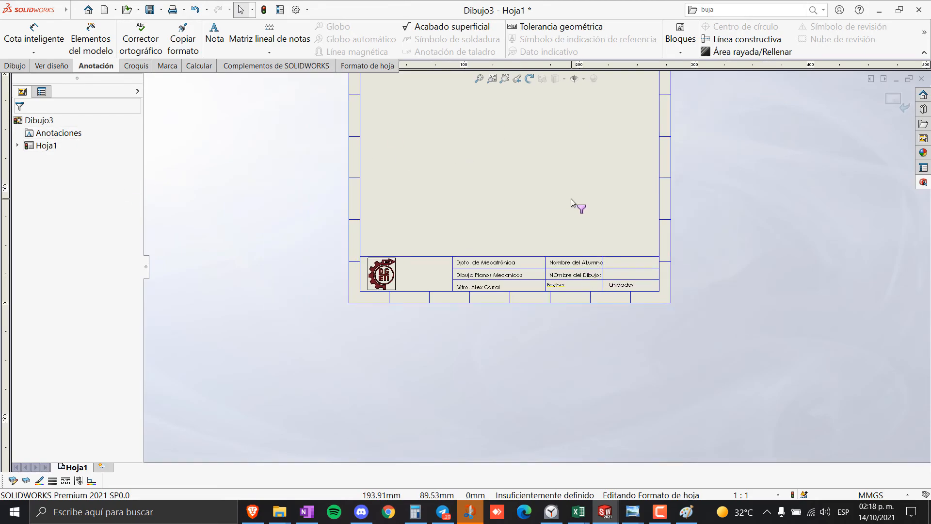
pyautogui.scroll(3, 622, 217)
pyautogui.scroll(-2, 611, 170)
pyautogui.scroll(-3, 536, 299)
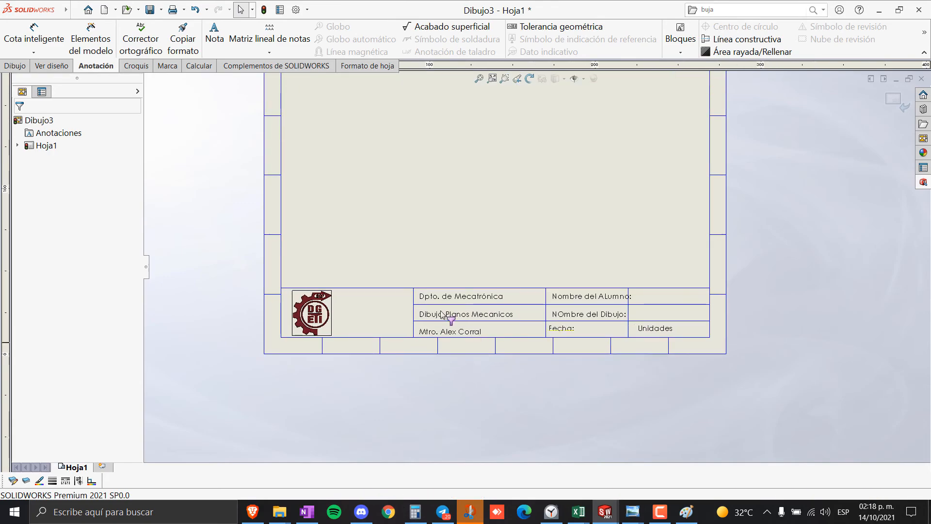
pyautogui.scroll(2, 564, 226)
pyautogui.scroll(-5, 577, 286)
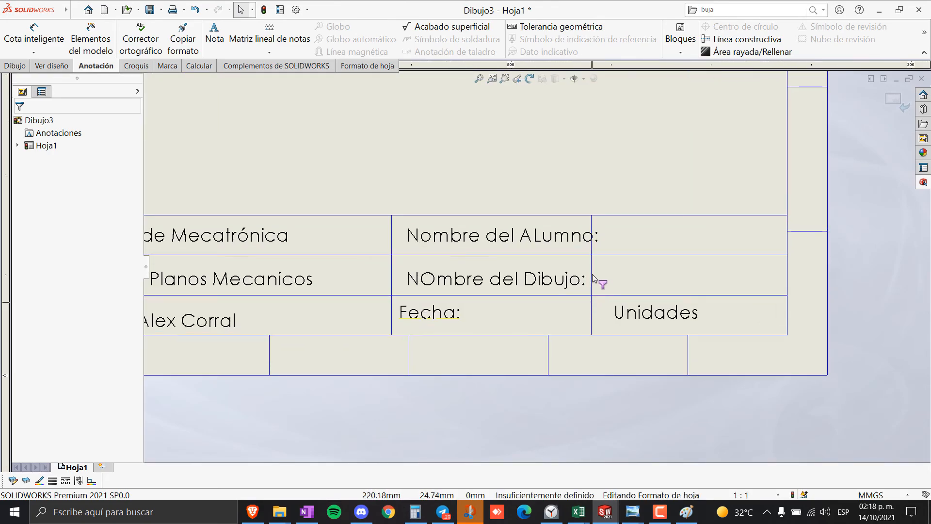
pyautogui.rightClick(594, 270)
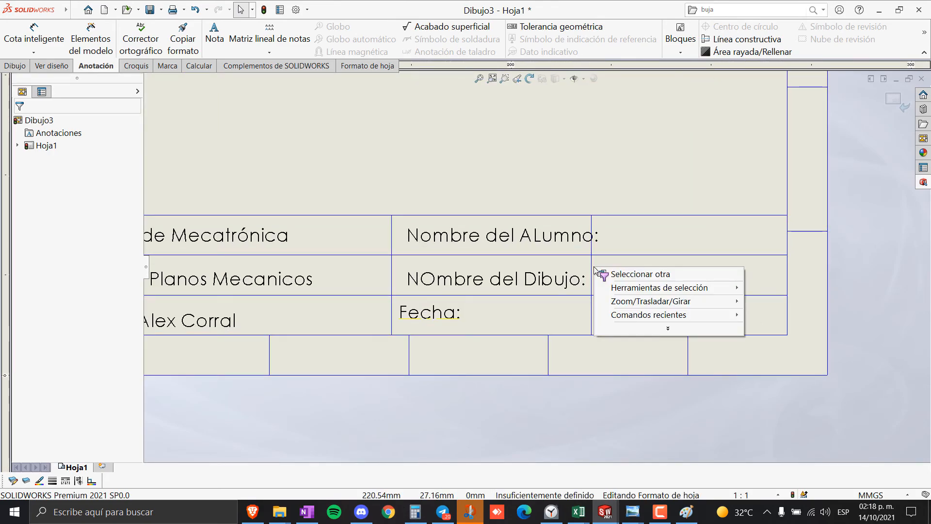
pyautogui.click(621, 273)
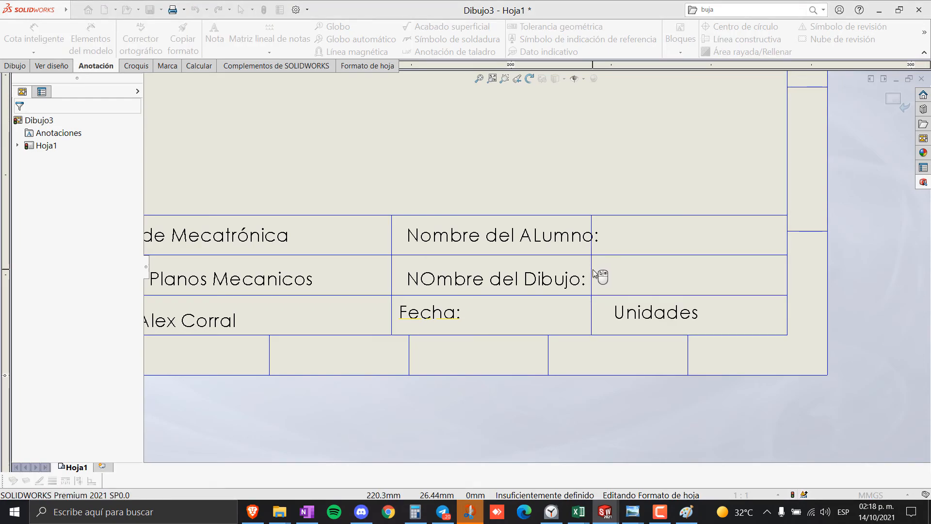
pyautogui.press('Escape')
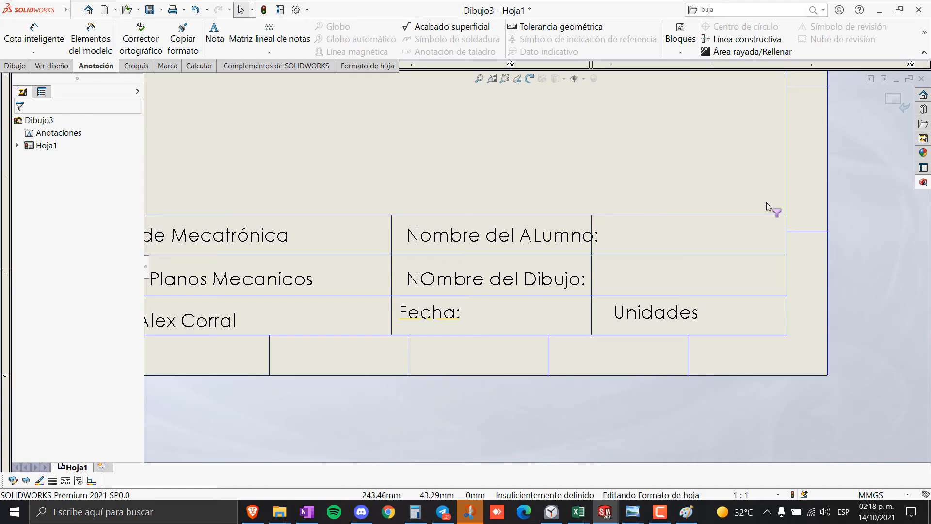
# - Exit Edit Sheet Format to return to the Dibujo3 sheet
pyautogui.scroll(5, 506, 193)
pyautogui.scroll(-1, 506, 193)
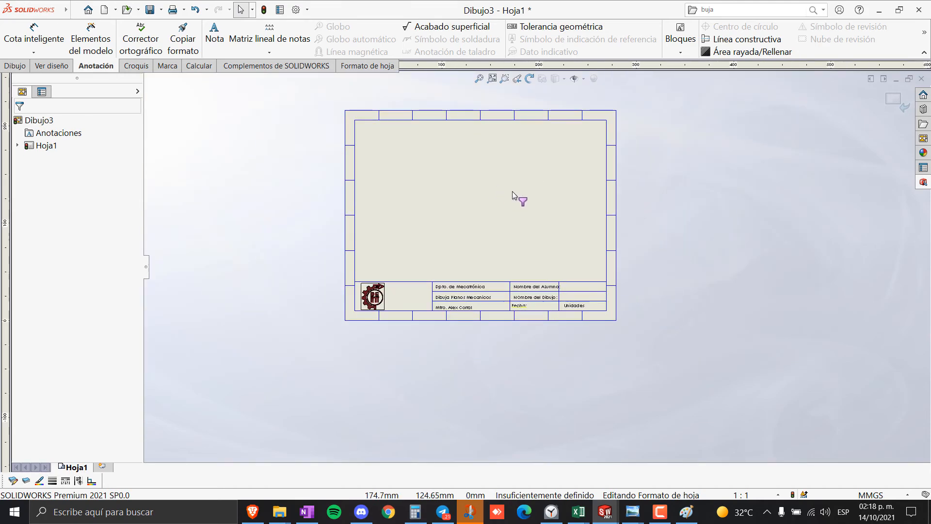
pyautogui.scroll(-1, 412, 167)
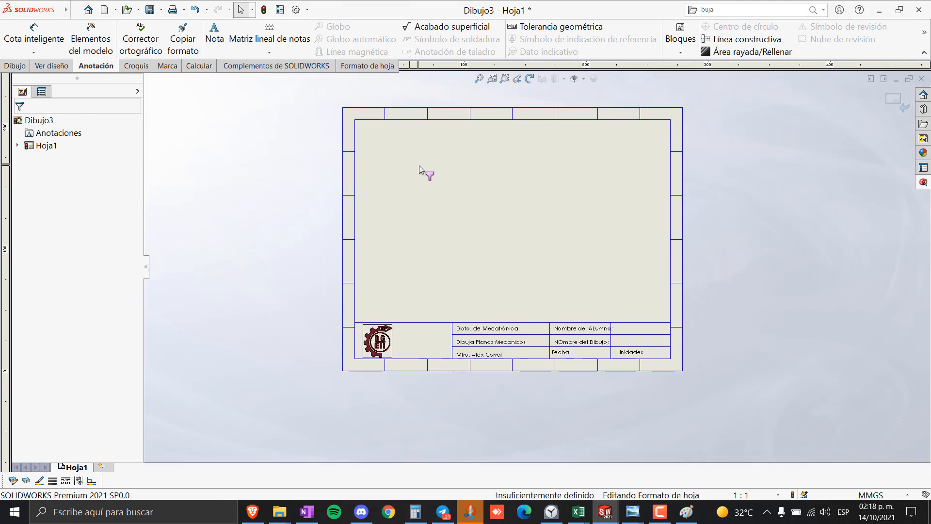
pyautogui.click(898, 101)
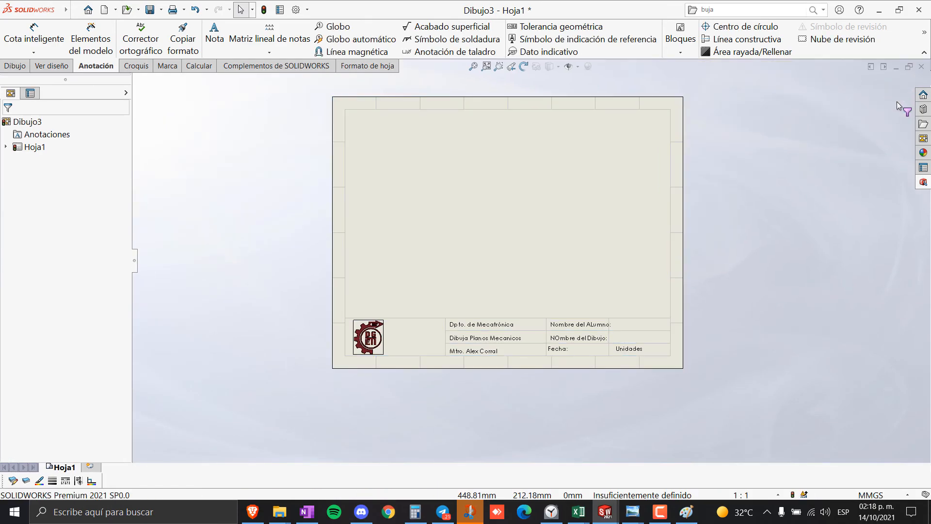
# - Dismiss the accidentally opened New document dialog and open the Archivo menu
pyautogui.scroll(1, 581, 203)
pyautogui.scroll(-1, 587, 213)
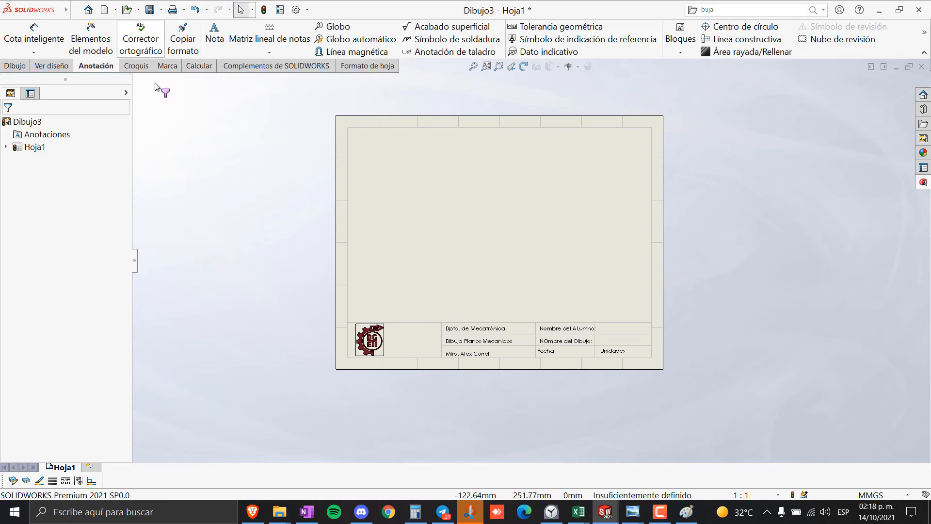
pyautogui.click(114, 14)
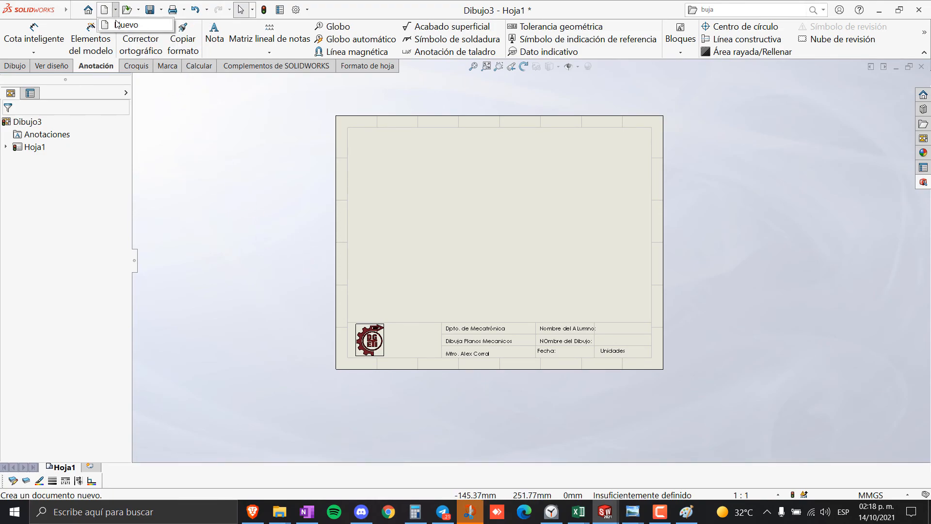
pyautogui.click(117, 24)
pyautogui.click(649, 127)
pyautogui.moveTo(47, 9)
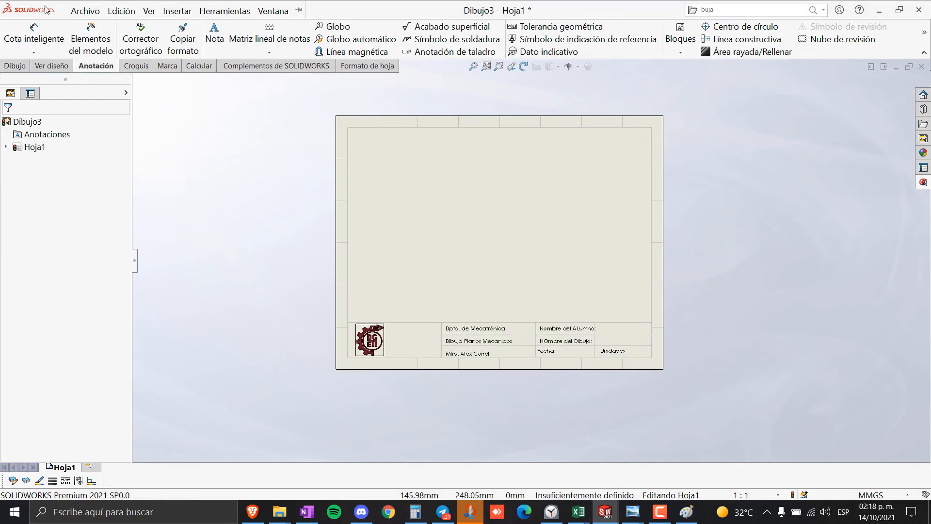
pyautogui.click(85, 11)
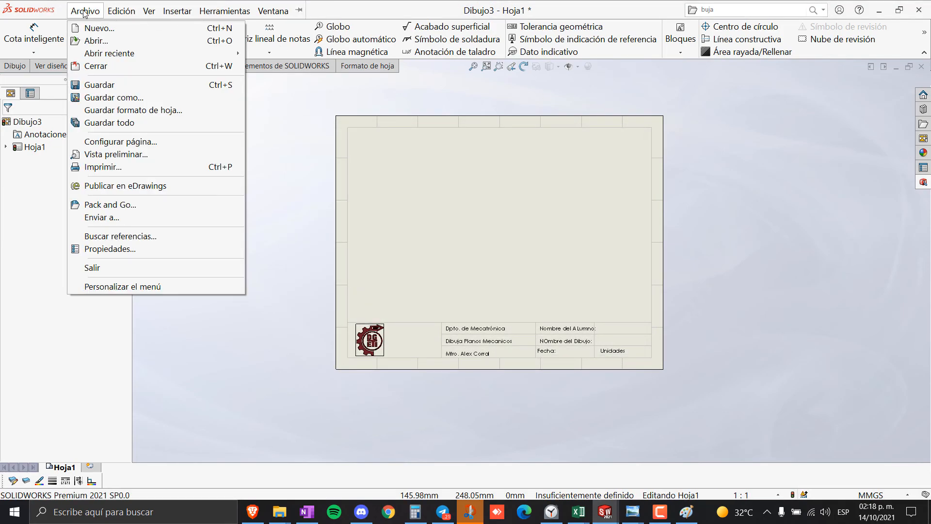
# - Save the sheet format with Guardar formato de hoja as 'Plantilla Nueva' on the Escritorio (Desktop)
pyautogui.click(144, 110)
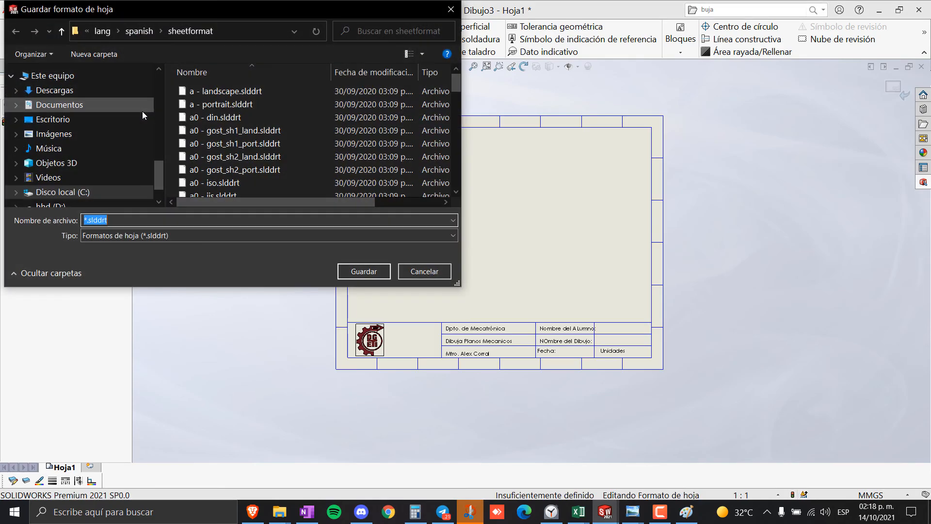
pyautogui.click(84, 221)
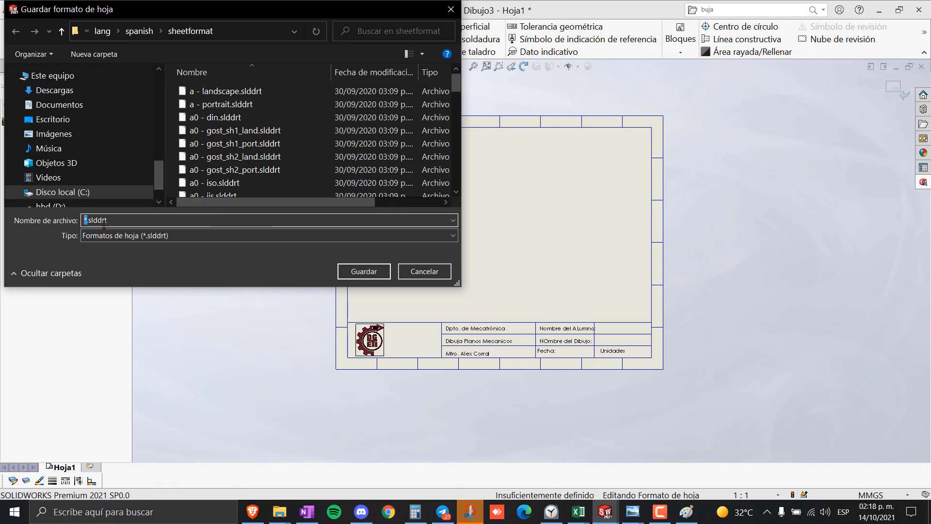
pyautogui.write('Plantilla Nueva')
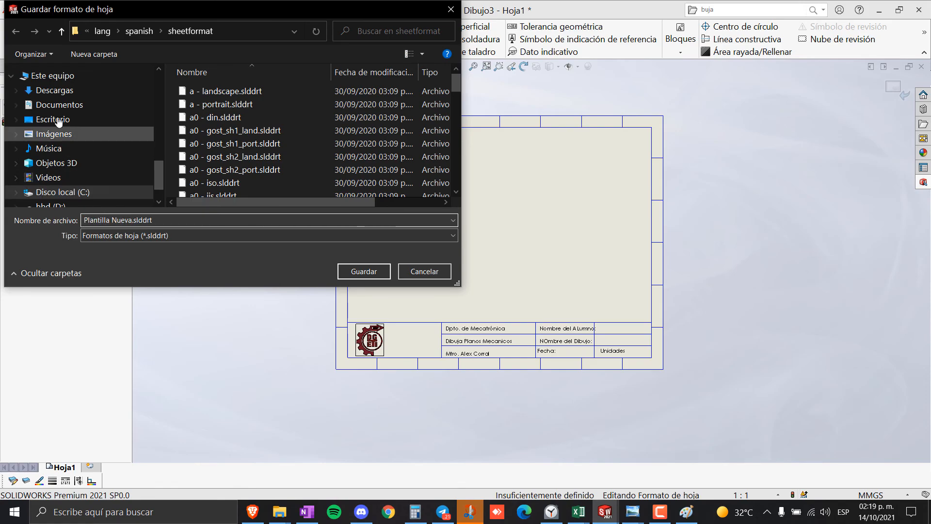
pyautogui.click(54, 119)
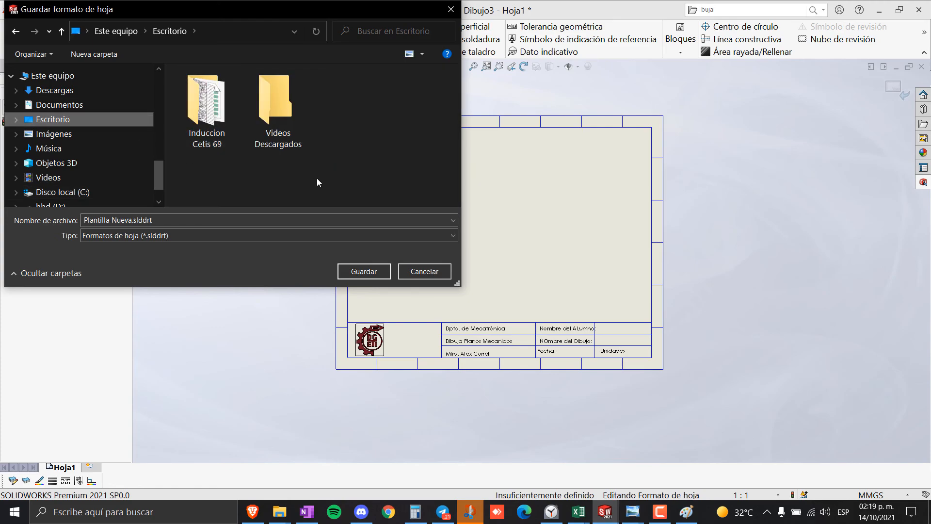
pyautogui.click(368, 273)
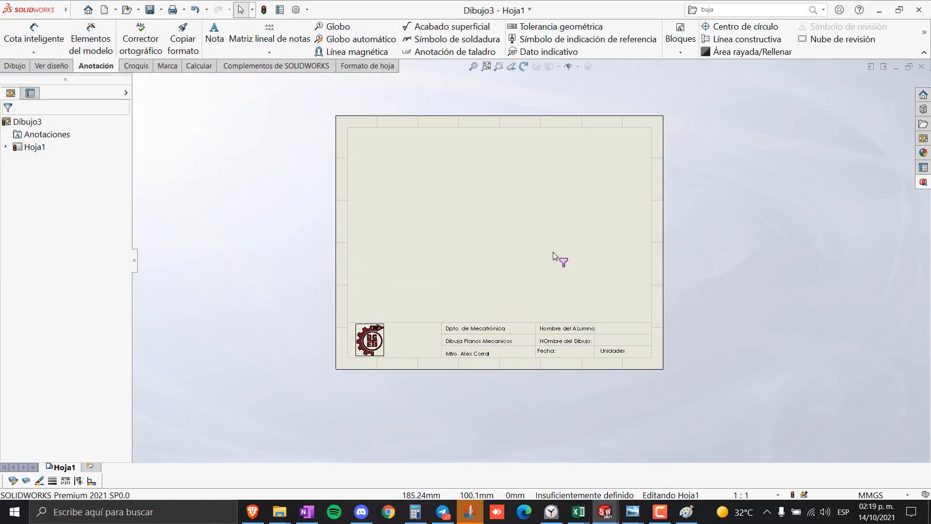